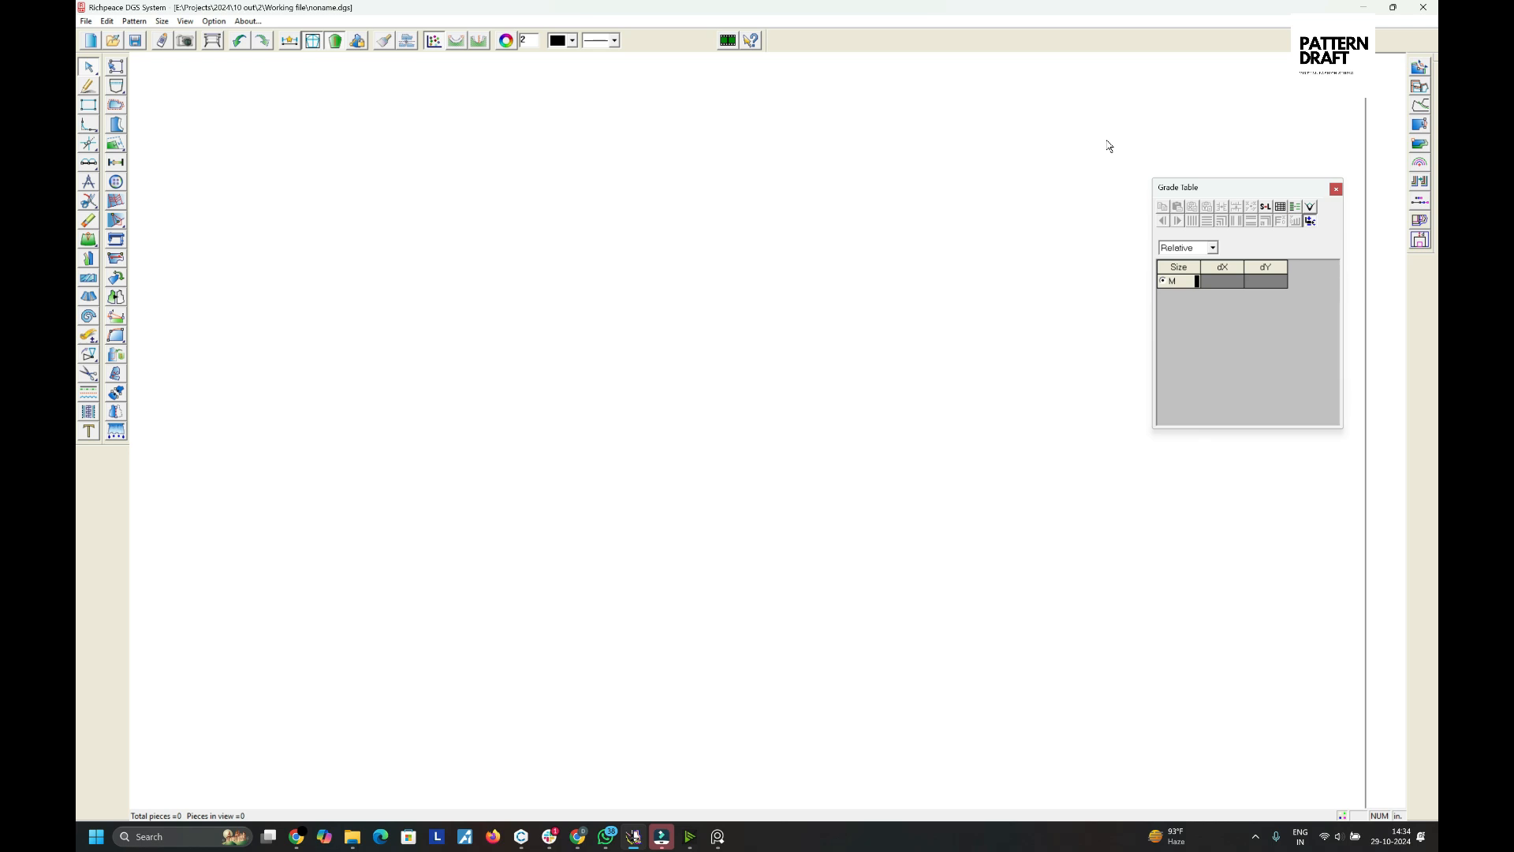
- Draw an 8 by 2 rectangle with the Intelligent pen
{"action": "right_click", "coordinate": [882, 154]}
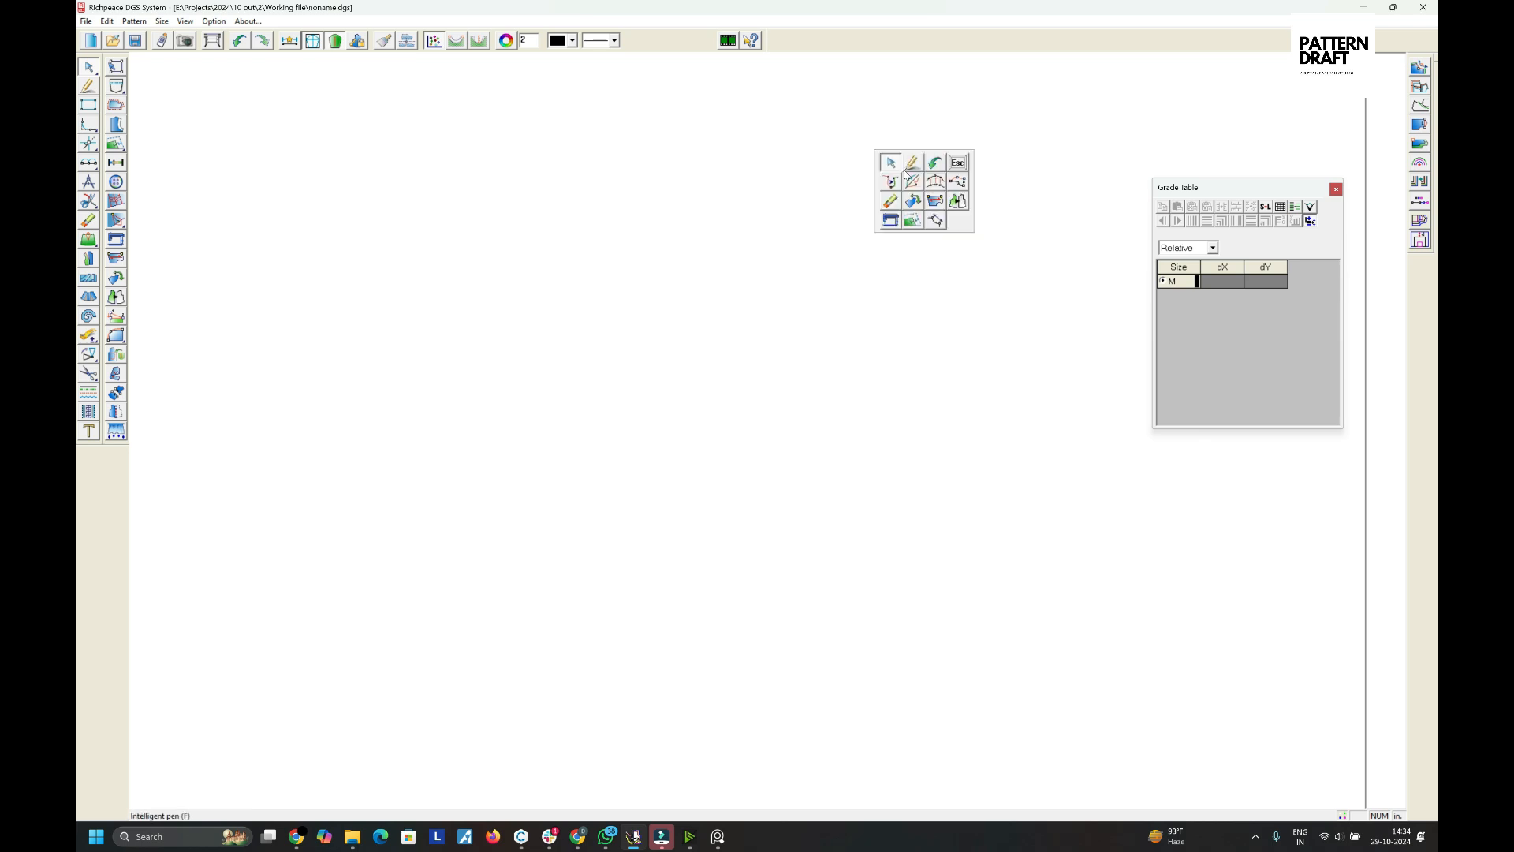
{"action": "left_click", "coordinate": [911, 160]}
{"action": "left_click", "coordinate": [624, 180]}
{"action": "left_click", "coordinate": [857, 222]}
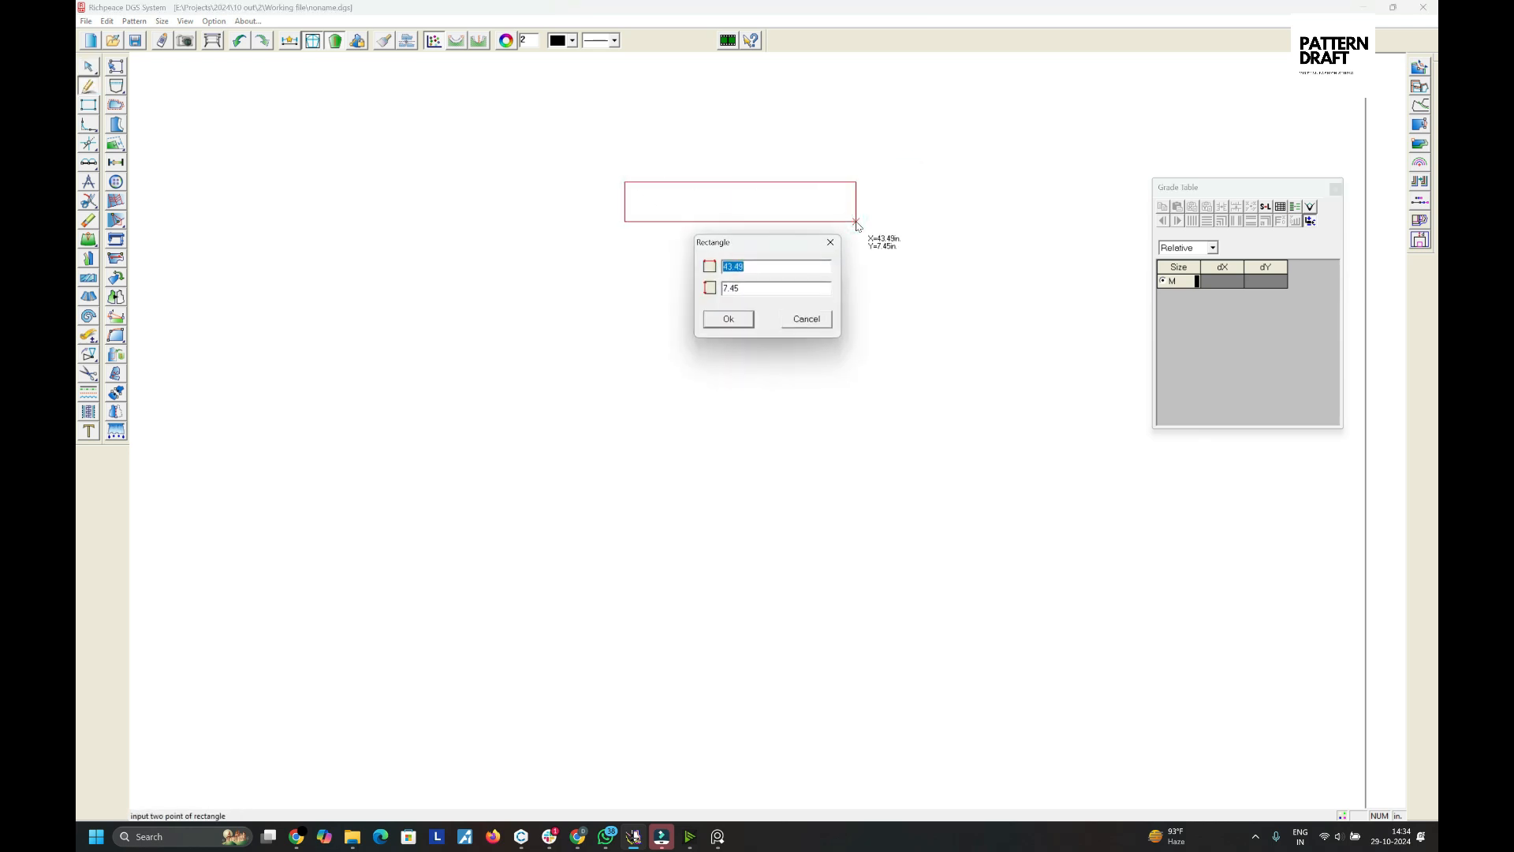
{"action": "type", "text": "8"}
{"action": "key", "text": "Tab"}
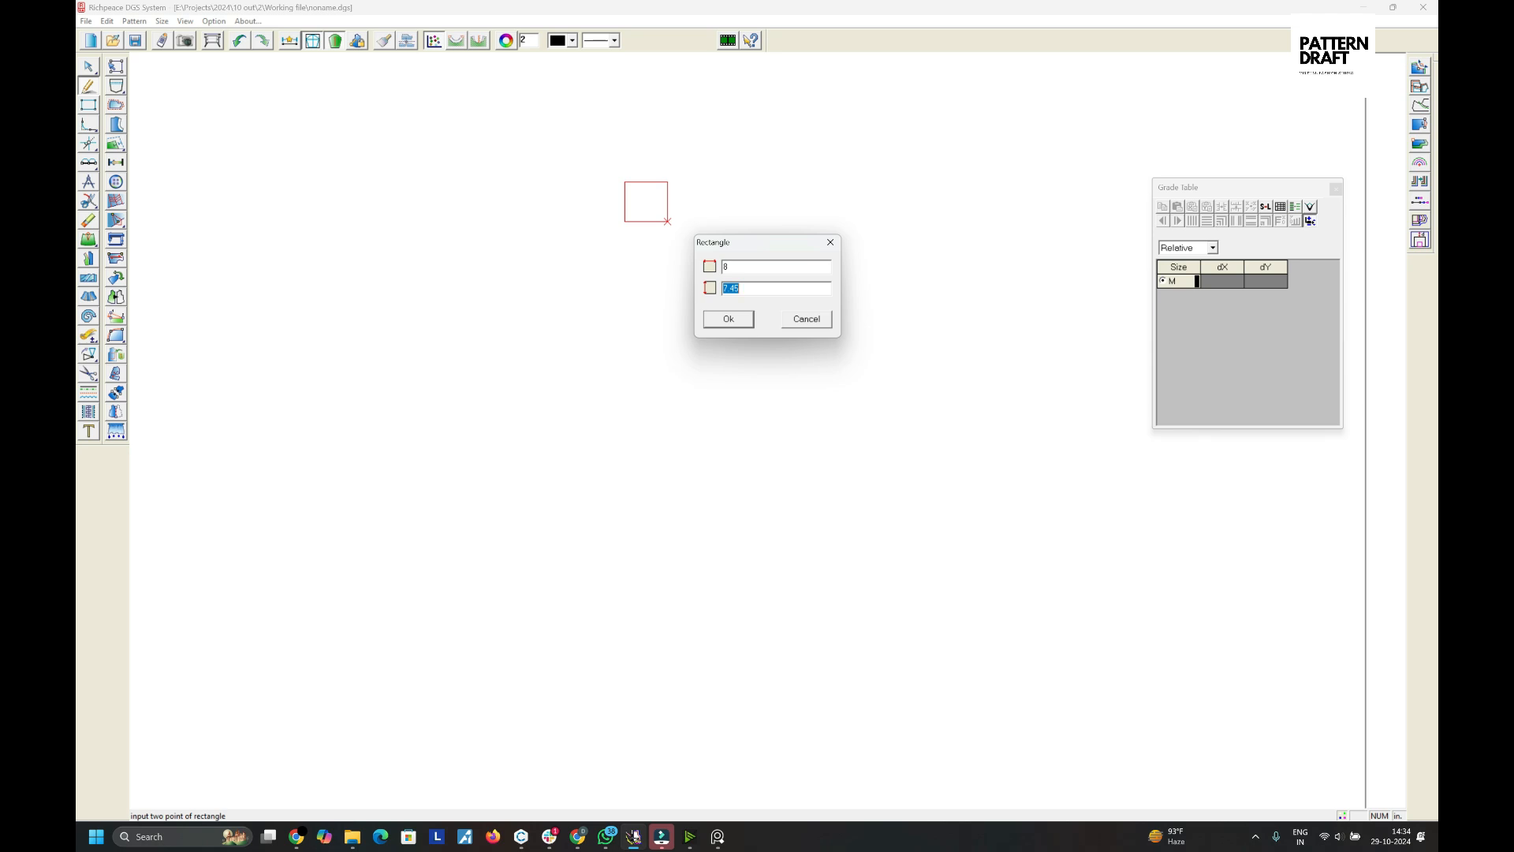
{"action": "type", "text": "2"}
{"action": "key", "text": "Return"}
- Draw a 40 by 40 square below the small rectangle
{"action": "scroll", "coordinate": [776, 207], "scroll_direction": "down", "scroll_amount": 1}
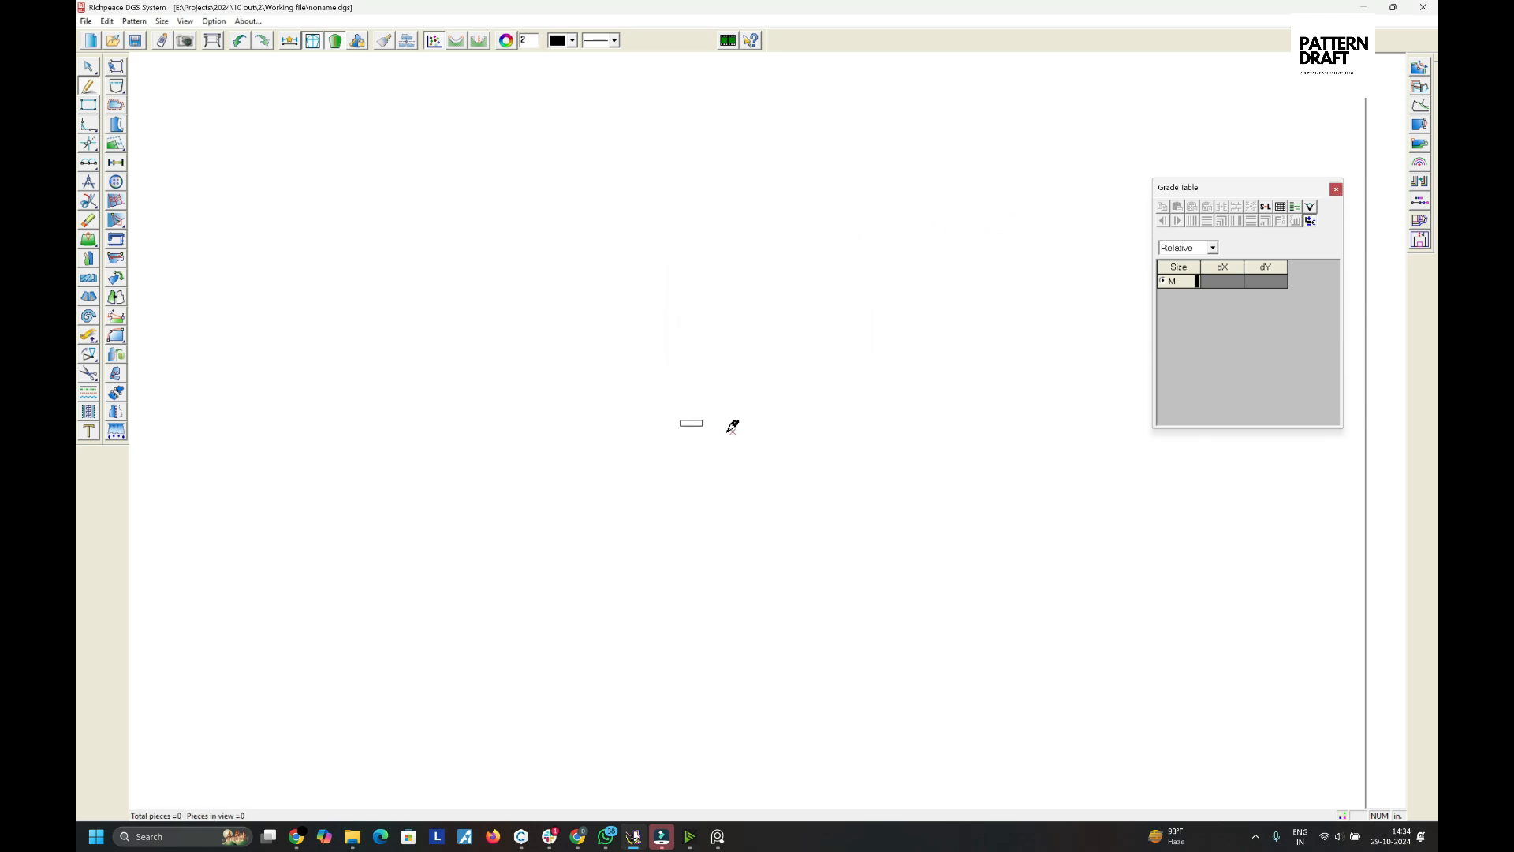
{"action": "scroll", "coordinate": [728, 432], "scroll_direction": "up", "scroll_amount": 8}
{"action": "right_click", "coordinate": [748, 479]}
{"action": "left_click", "coordinate": [751, 482]}
{"action": "scroll", "coordinate": [748, 428], "scroll_direction": "down", "scroll_amount": 5}
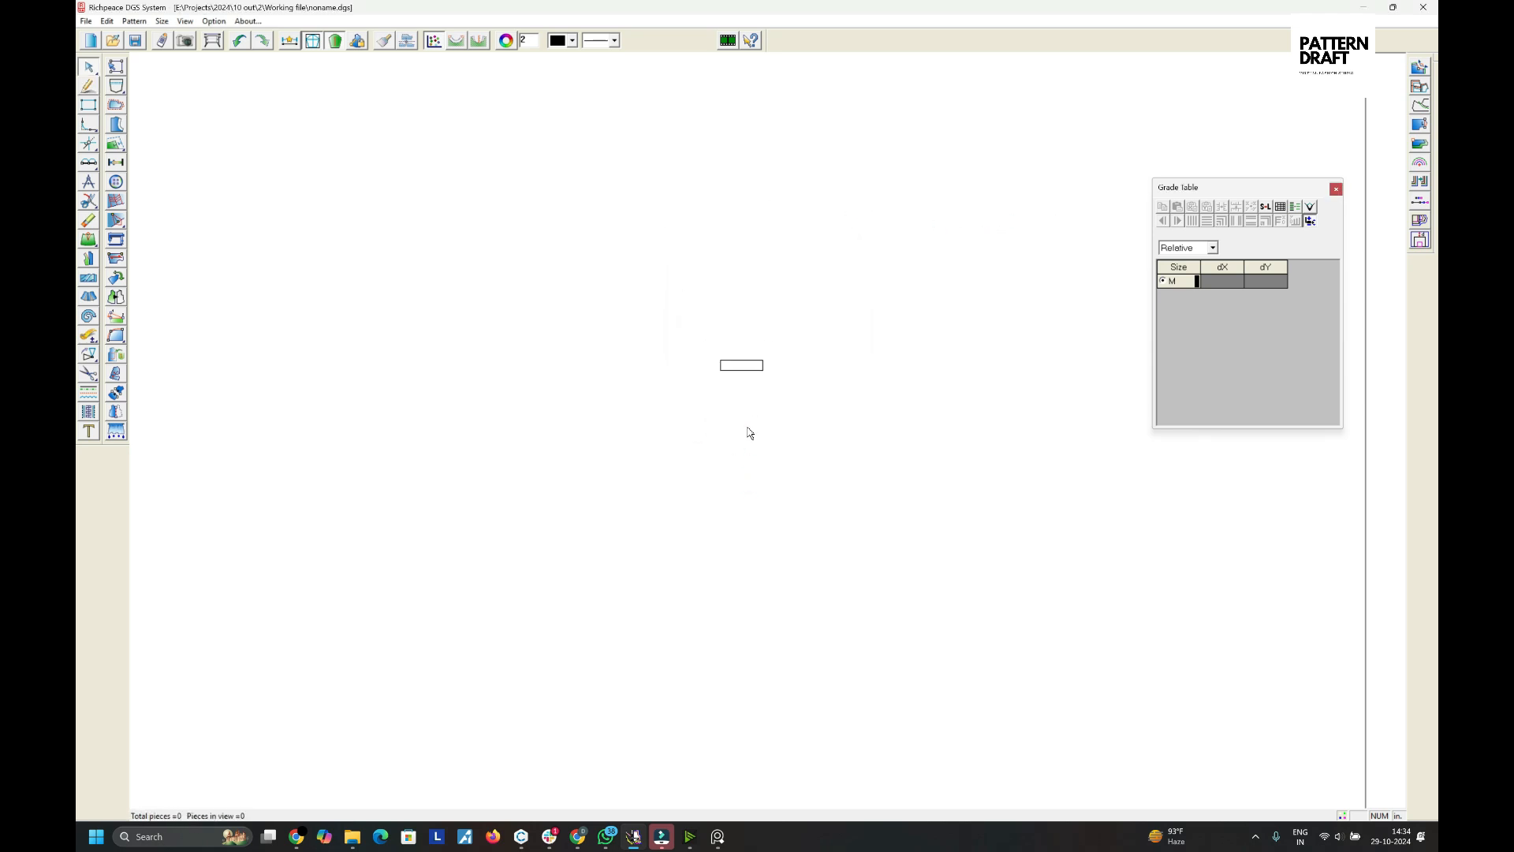
{"action": "scroll", "coordinate": [749, 432], "scroll_direction": "up", "scroll_amount": 2}
{"action": "right_click", "coordinate": [747, 432]}
{"action": "left_click", "coordinate": [777, 434]}
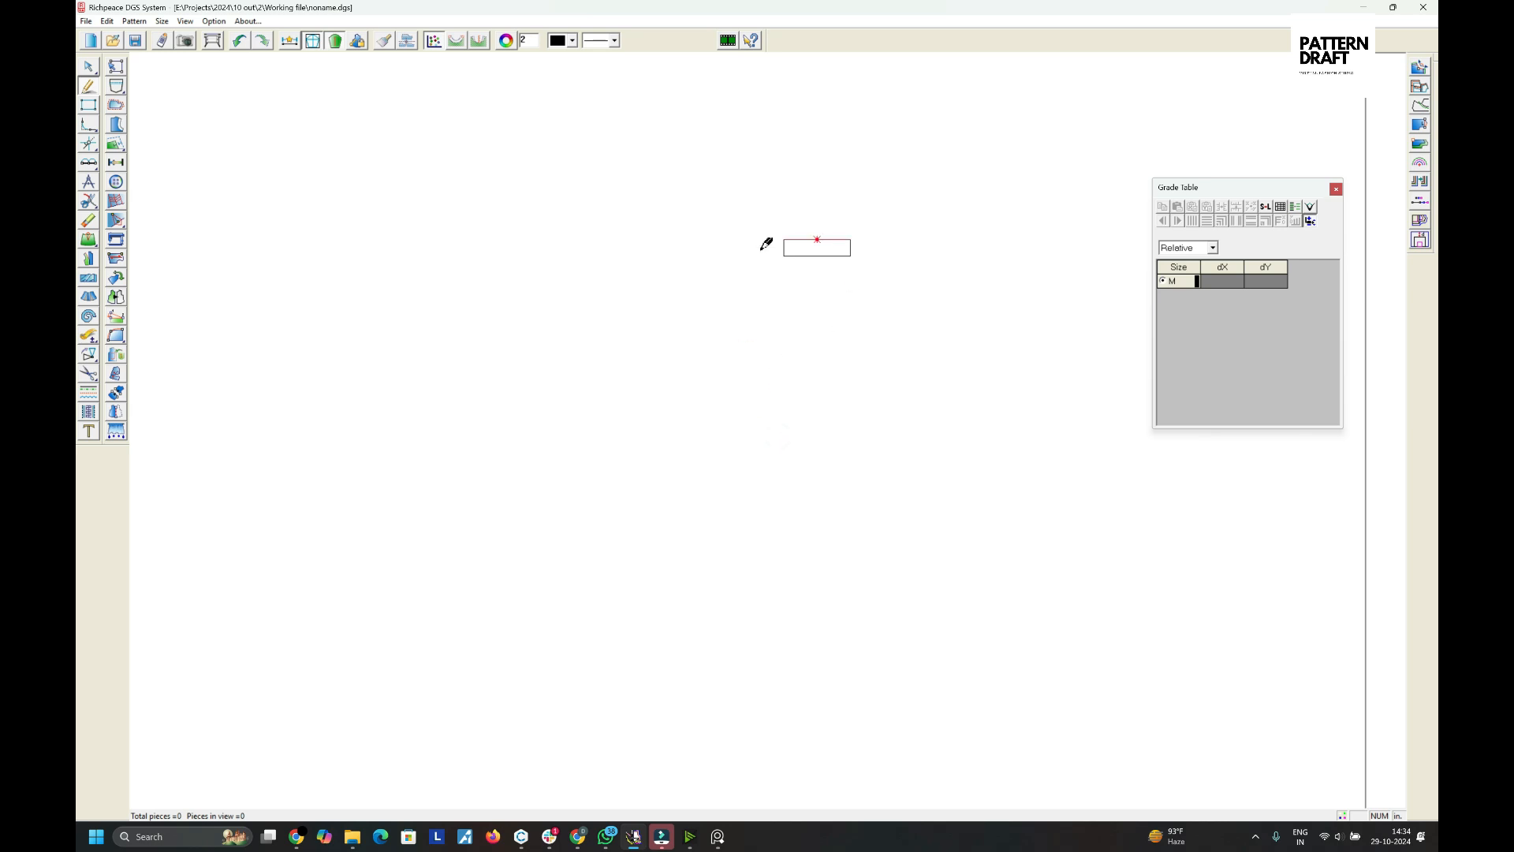
{"action": "scroll", "coordinate": [750, 422], "scroll_direction": "down", "scroll_amount": 2}
{"action": "left_click_drag", "start_coordinate": [559, 401], "coordinate": [897, 572]}
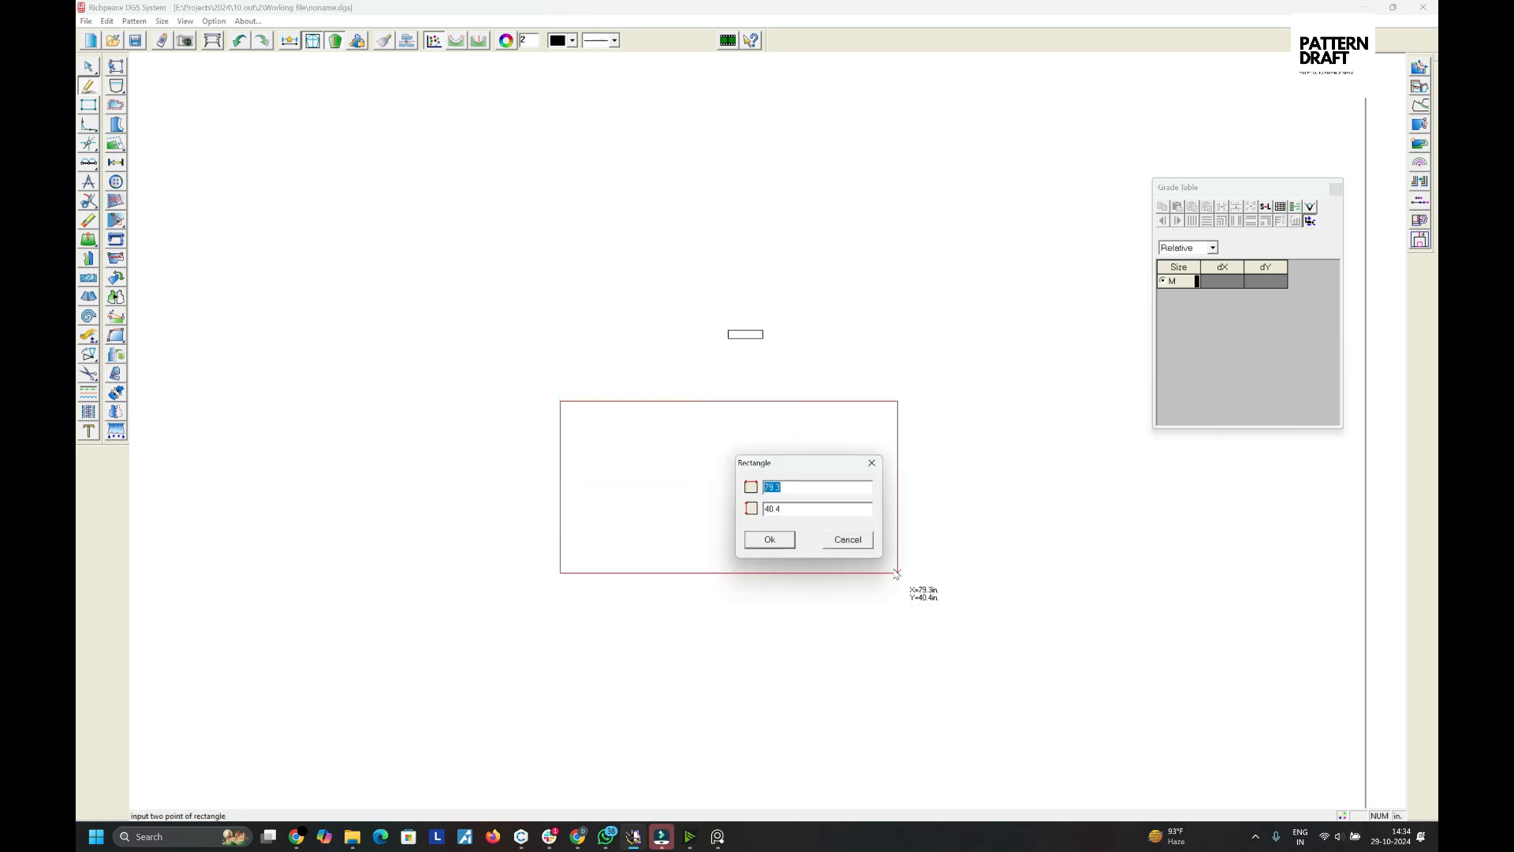
{"action": "type", "text": "40"}
{"action": "key", "text": "Tab"}
{"action": "type", "text": "40"}
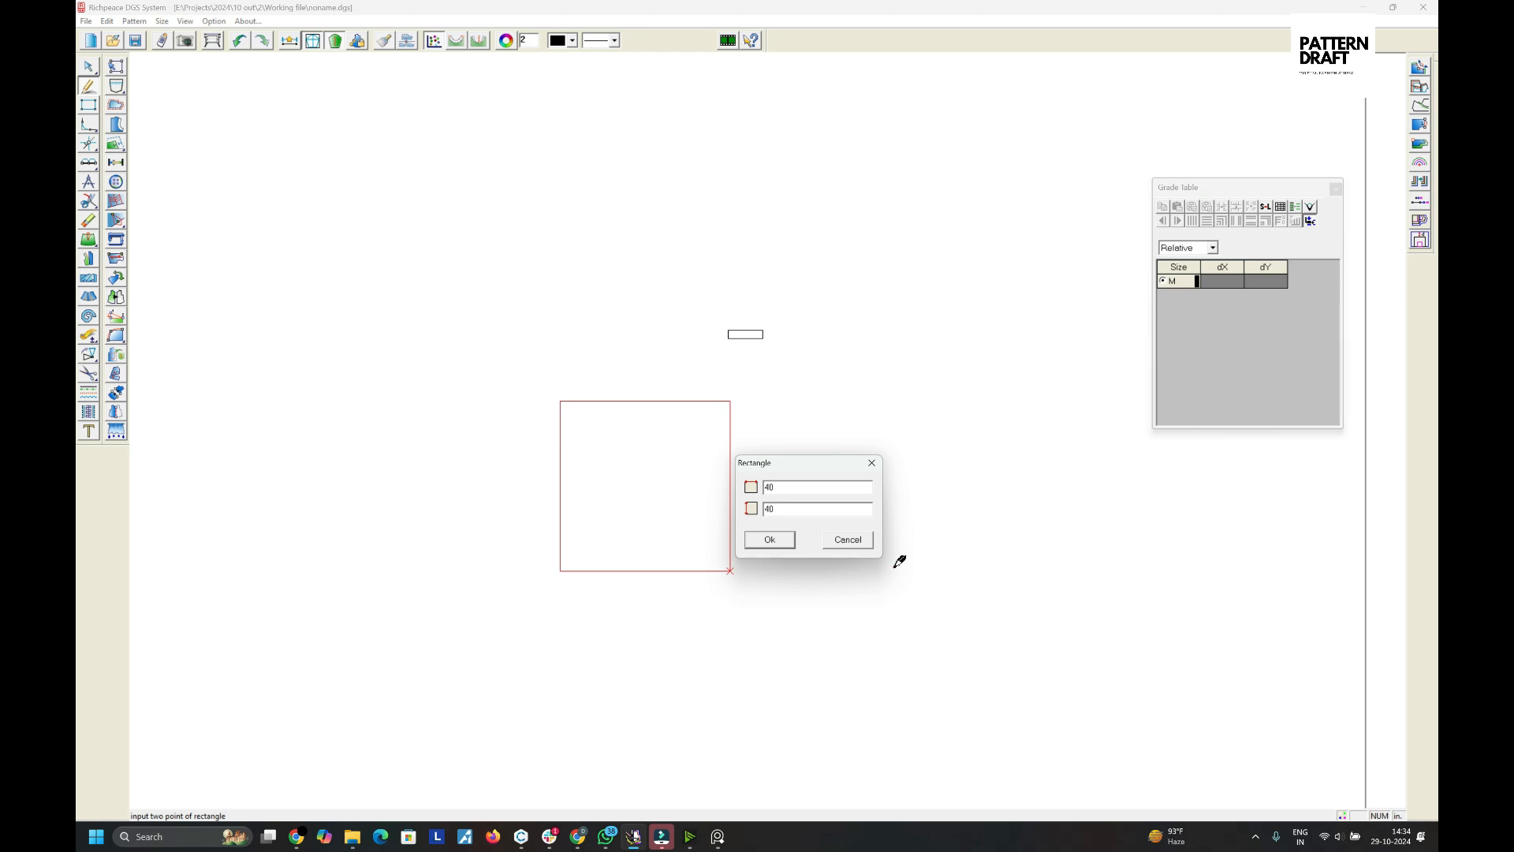
{"action": "key", "text": "Return"}
- Draw a diagonal line from the square's top-left corner to its bottom-right corner
{"action": "scroll", "coordinate": [709, 437], "scroll_direction": "up", "scroll_amount": 2}
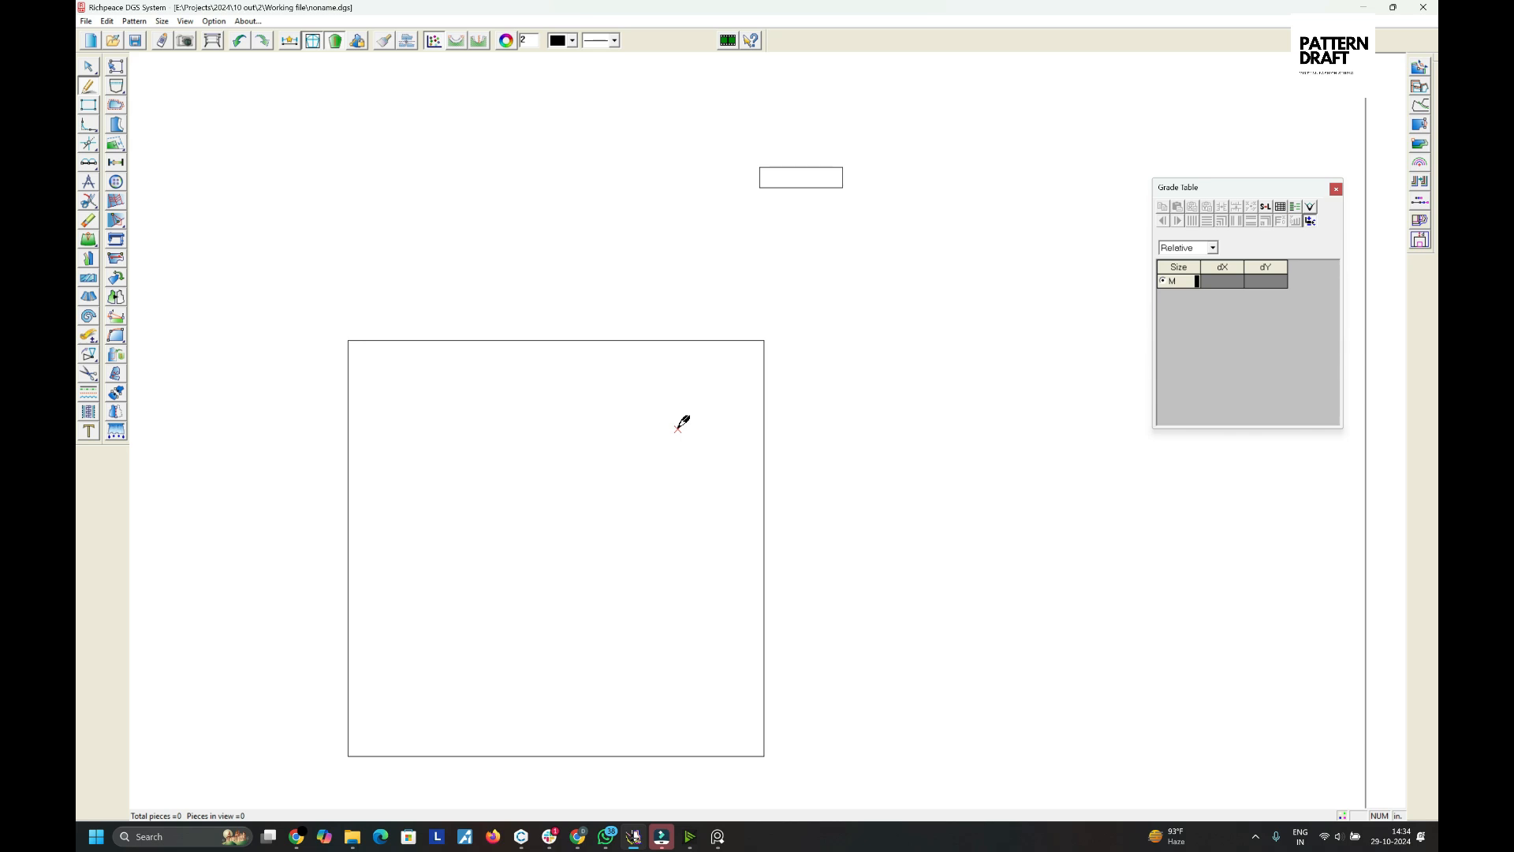
{"action": "left_click", "coordinate": [348, 340]}
{"action": "left_click", "coordinate": [765, 756]}
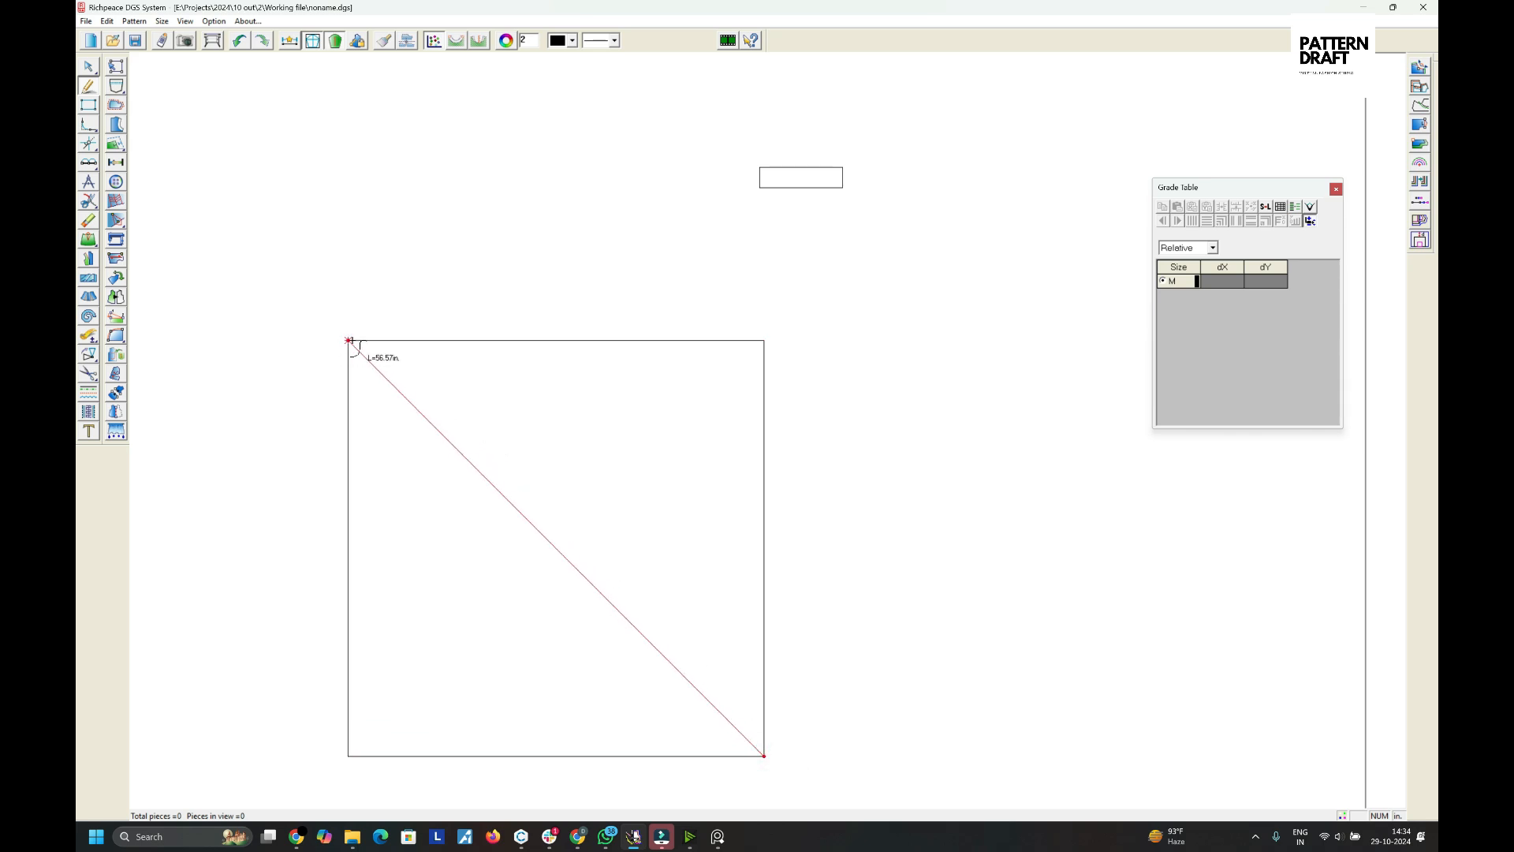
{"action": "left_click", "coordinate": [349, 341]}
{"action": "scroll", "coordinate": [670, 513], "scroll_direction": "down", "scroll_amount": 2}
{"action": "right_click", "coordinate": [758, 418]}
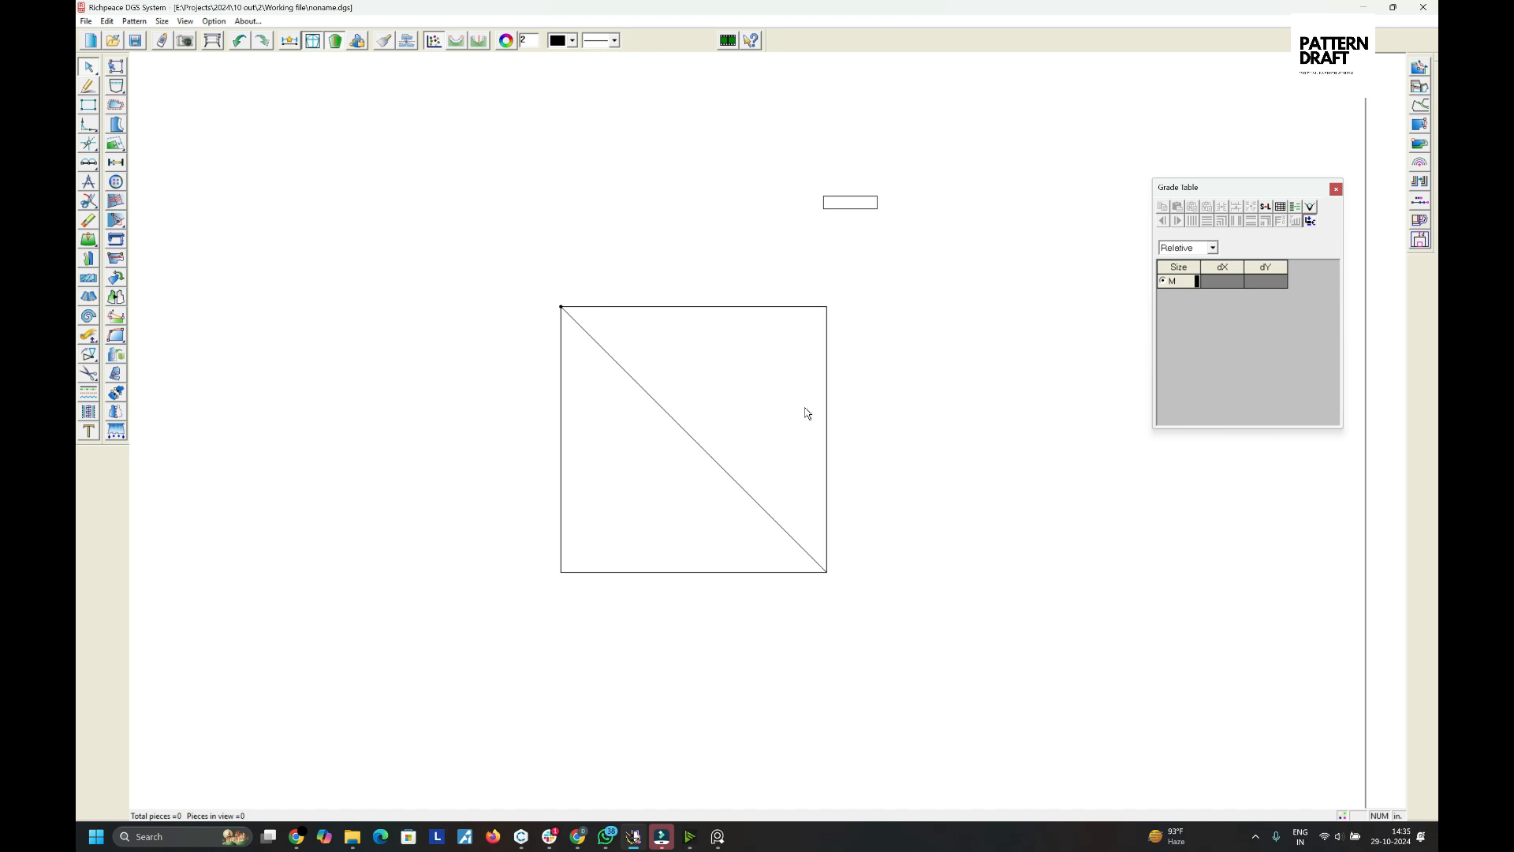
{"action": "left_click_drag", "start_coordinate": [670, 270], "coordinate": [753, 366]}
{"action": "left_click_drag", "start_coordinate": [487, 399], "coordinate": [603, 513]}
{"action": "left_click_drag", "start_coordinate": [511, 450], "coordinate": [586, 478]}
{"action": "left_click_drag", "start_coordinate": [735, 252], "coordinate": [735, 342]}
- Draw a 3-inch horizontal line outward from a point 11 inches down the square's right edge
{"action": "right_click", "coordinate": [721, 353]}
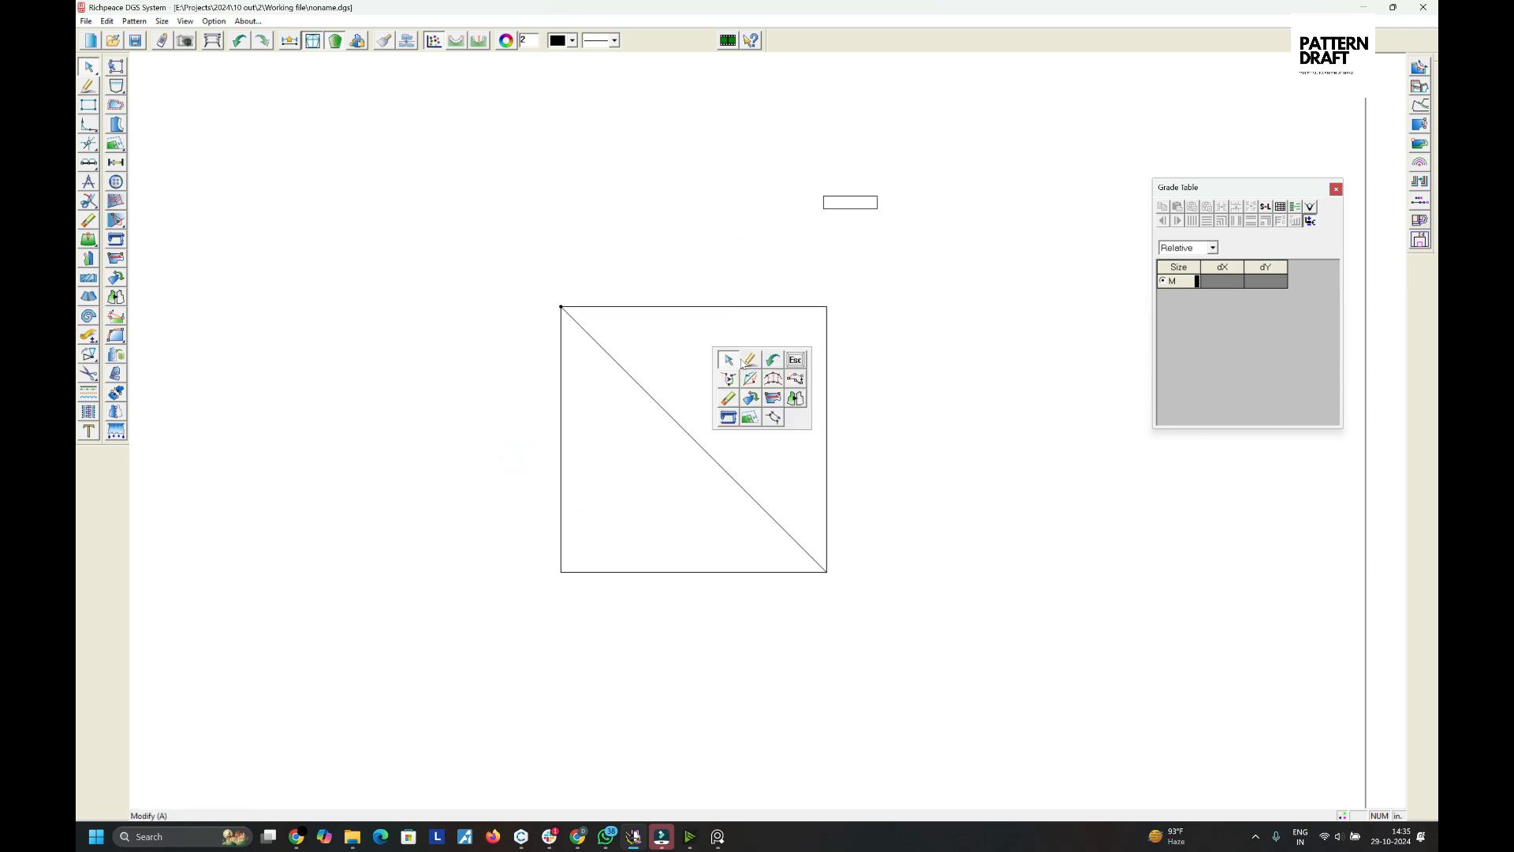
{"action": "left_click", "coordinate": [747, 359]}
{"action": "left_click", "coordinate": [827, 326]}
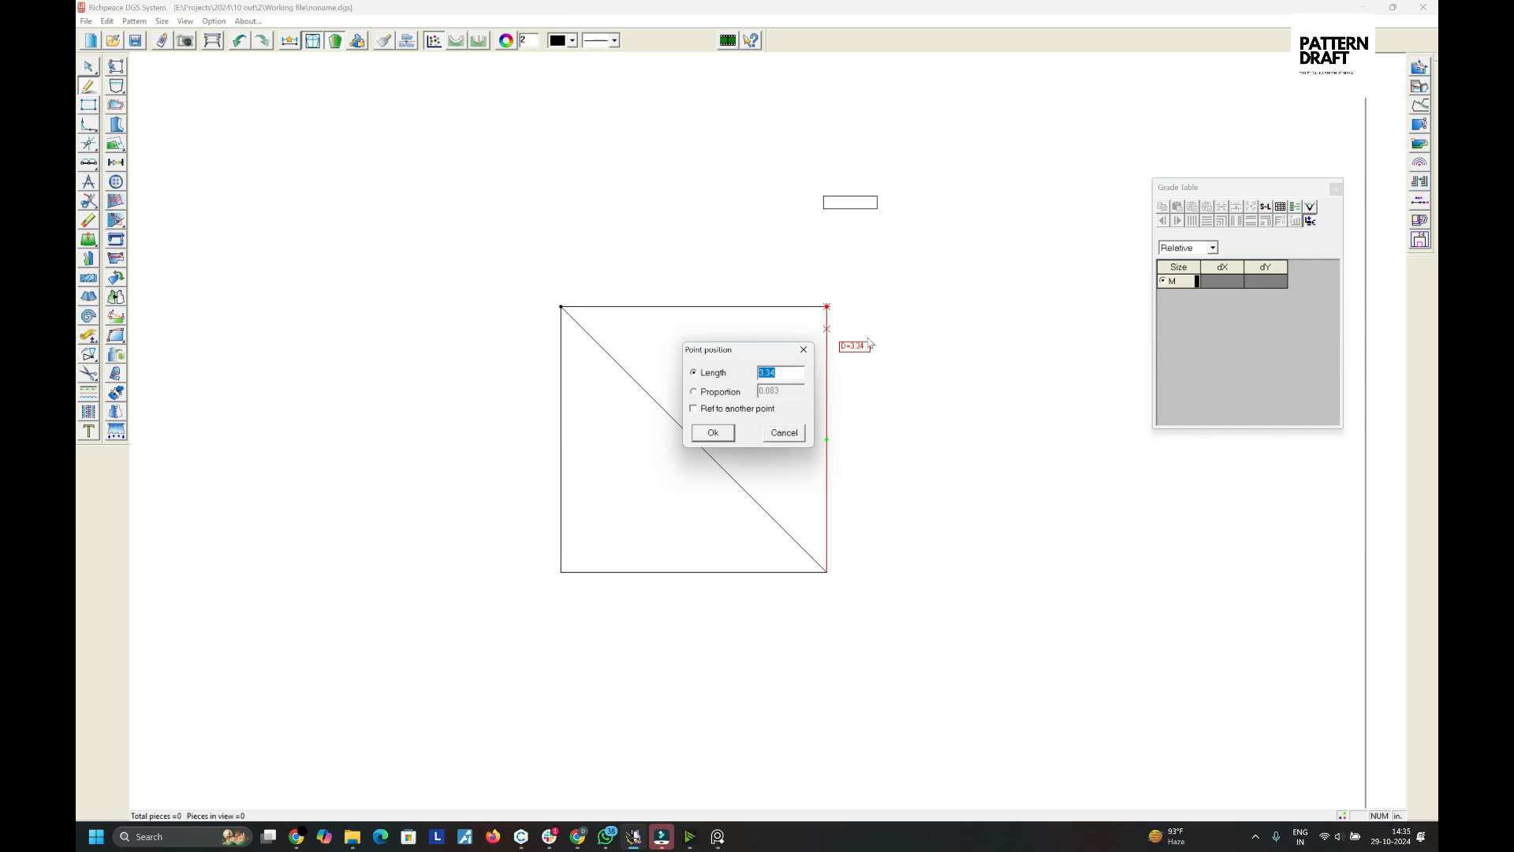
{"action": "type", "text": "11"}
{"action": "left_click", "coordinate": [707, 438]}
{"action": "left_click", "coordinate": [889, 397]}
{"action": "type", "text": "3"}
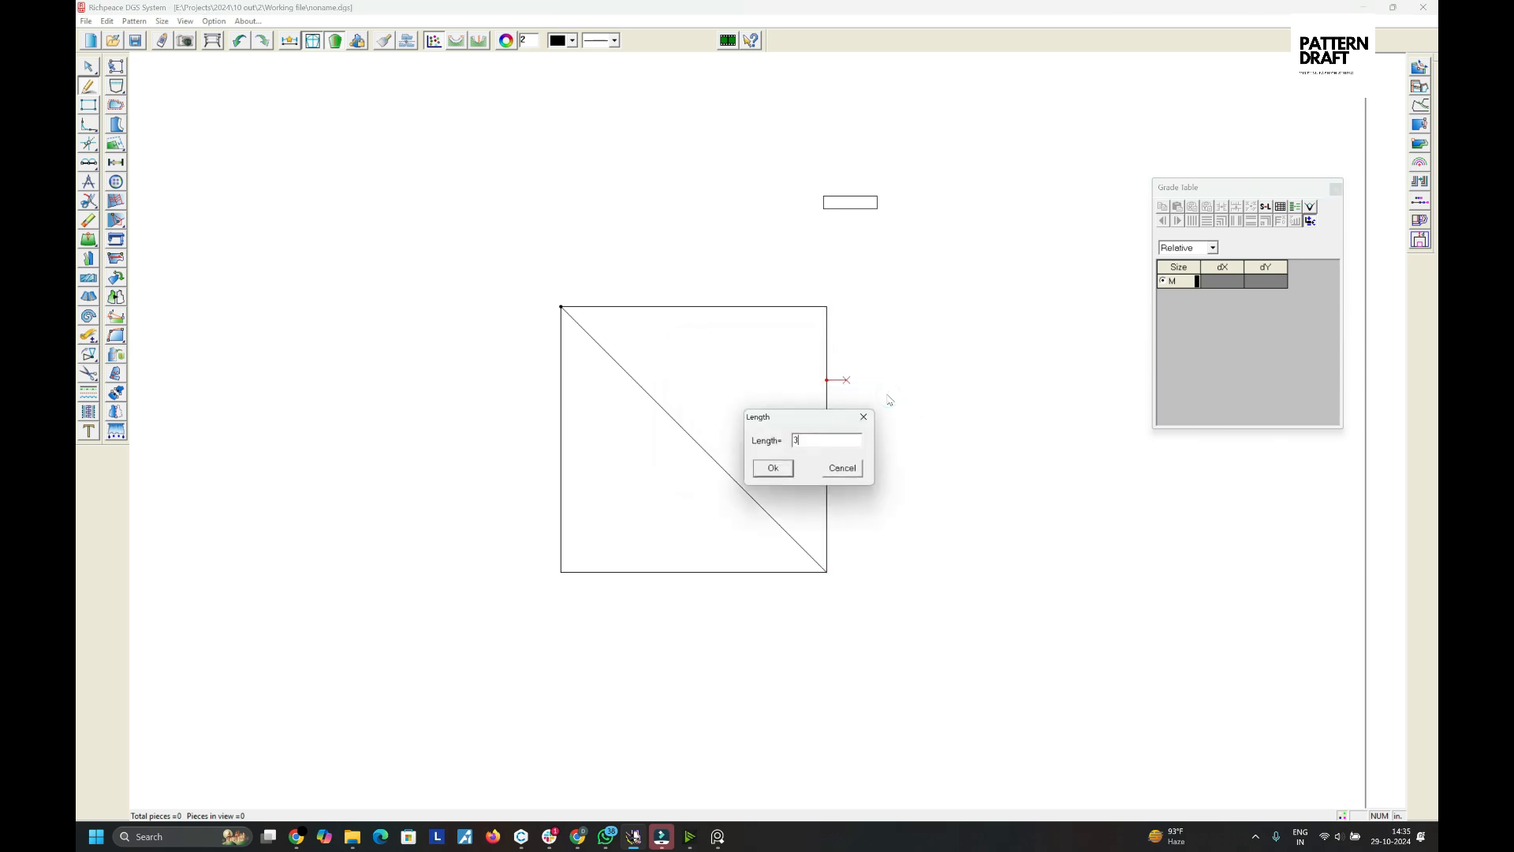
{"action": "left_click", "coordinate": [774, 468]}
- Draw a curve from the square's top-right corner down to the end of the 3-inch line
{"action": "left_click", "coordinate": [827, 306]}
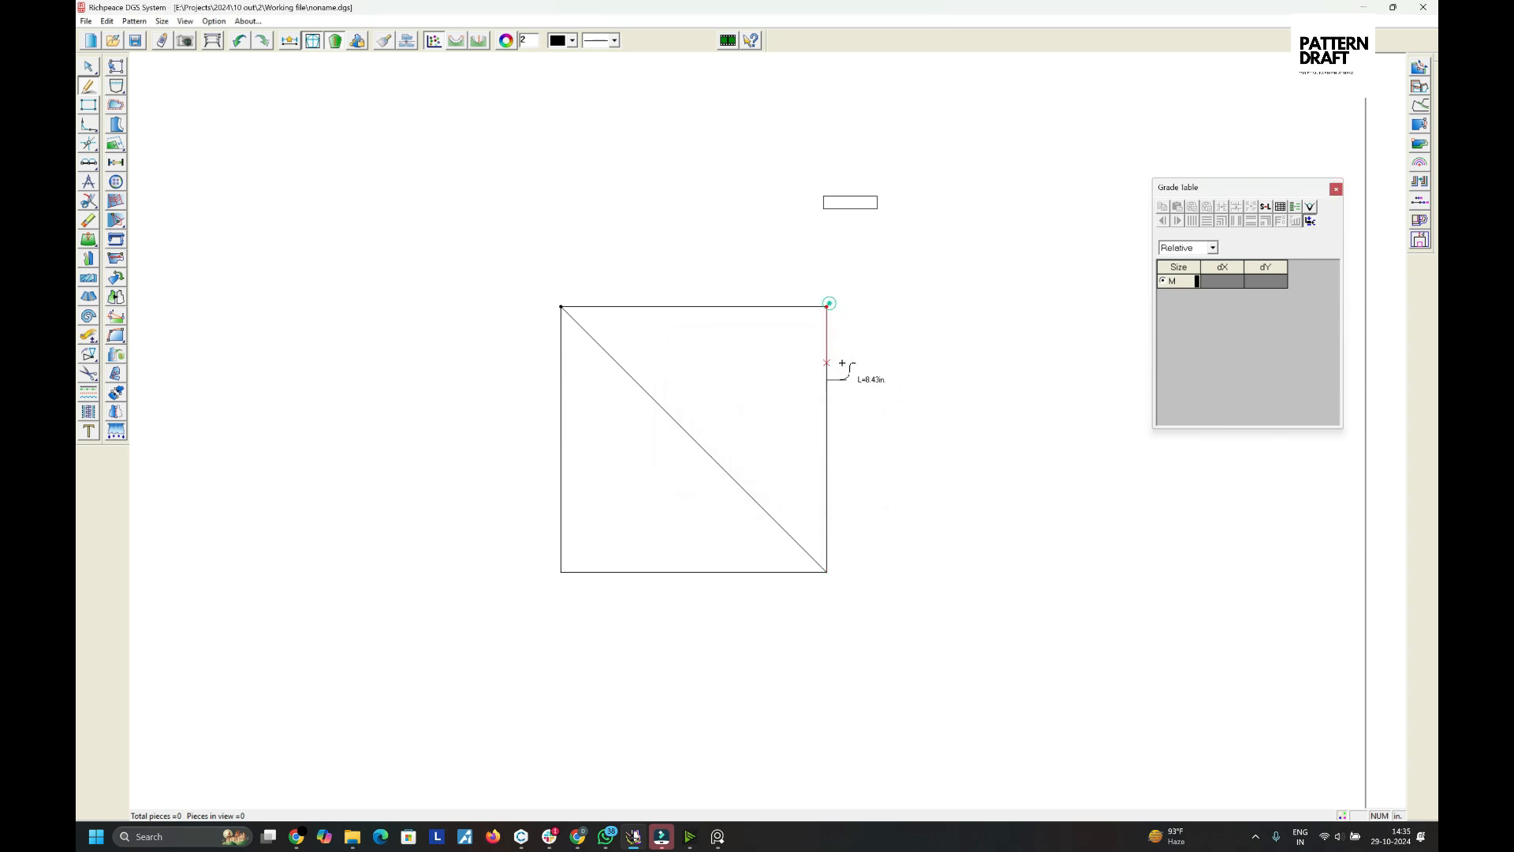
{"action": "left_click", "coordinate": [847, 378]}
{"action": "scroll", "coordinate": [869, 331], "scroll_direction": "up", "scroll_amount": 4}
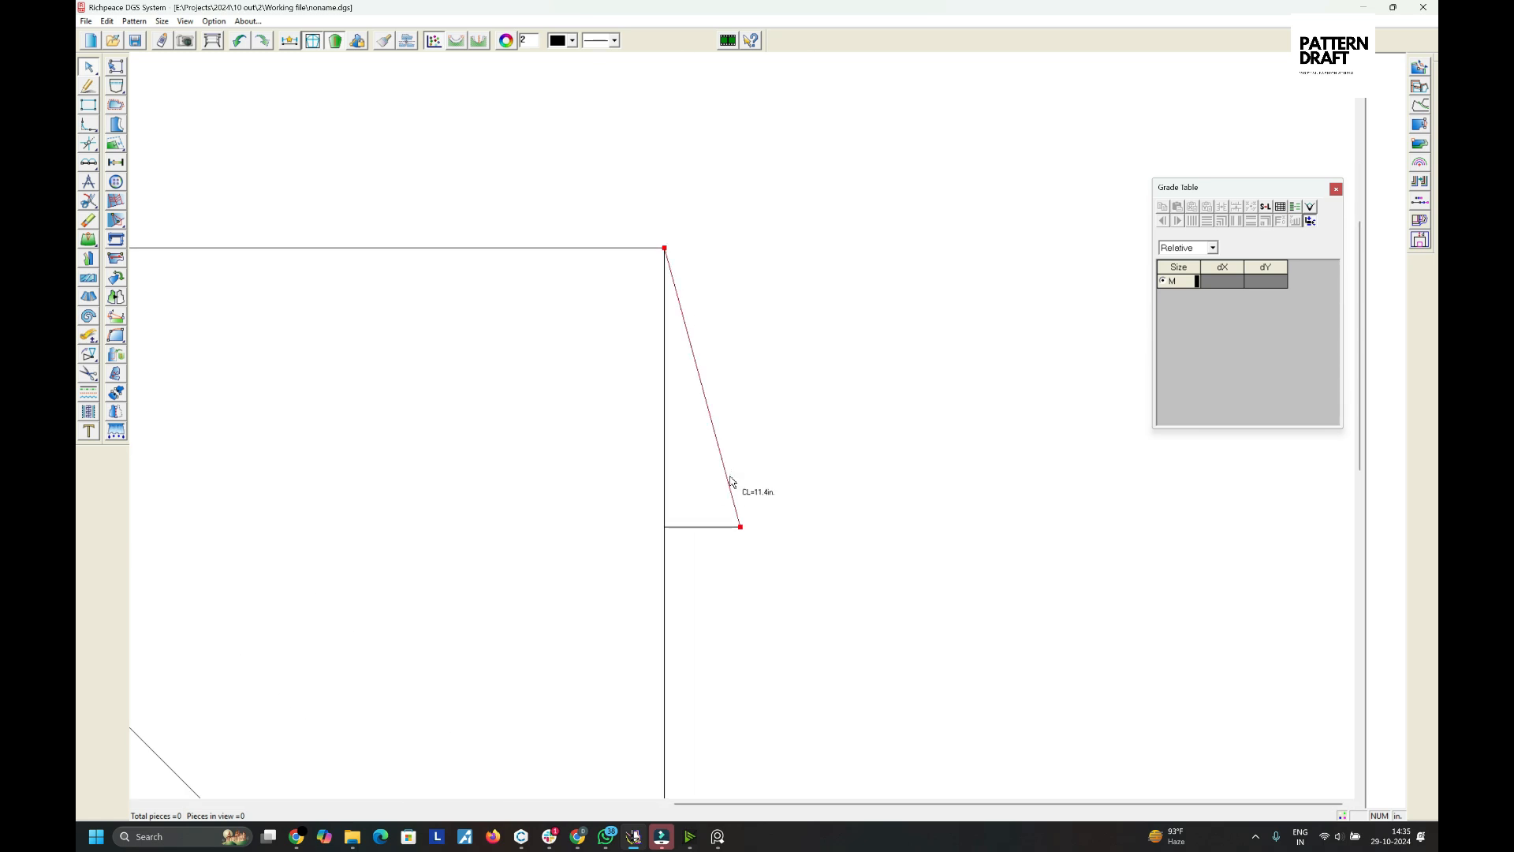
{"action": "mouse_move", "coordinate": [727, 481]}
{"action": "left_mouse_down"}
{"action": "mouse_move", "coordinate": [720, 526]}
{"action": "mouse_move", "coordinate": [675, 417]}
{"action": "left_mouse_up"}
{"action": "left_click", "coordinate": [779, 400]}
{"action": "scroll", "coordinate": [743, 427], "scroll_direction": "down", "scroll_amount": 5}
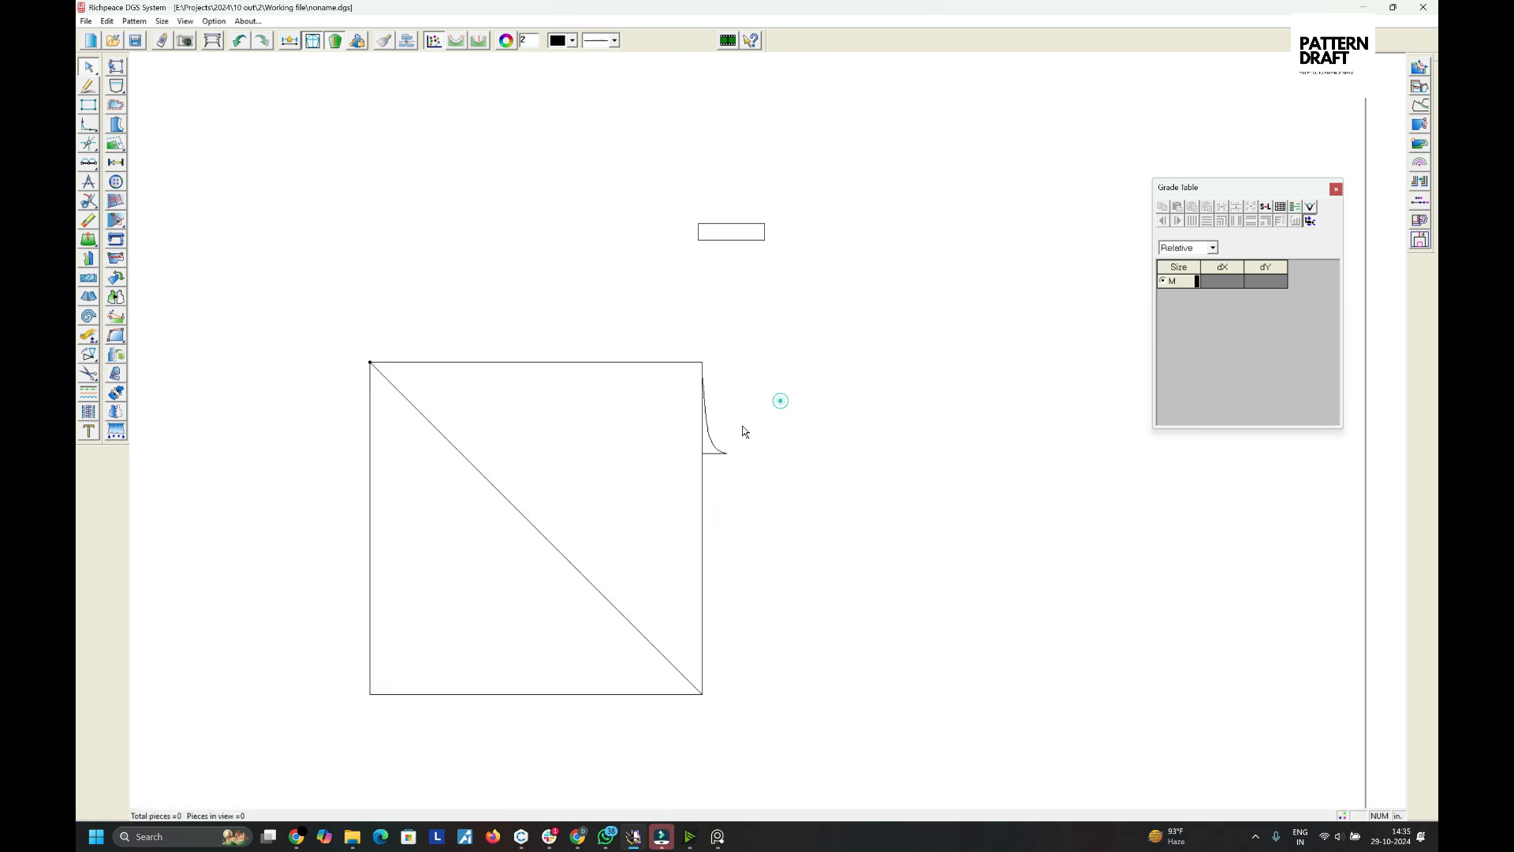
- Mirror the right-side curve and line across the diagonal onto the square's bottom edge
{"action": "left_click", "coordinate": [369, 362]}
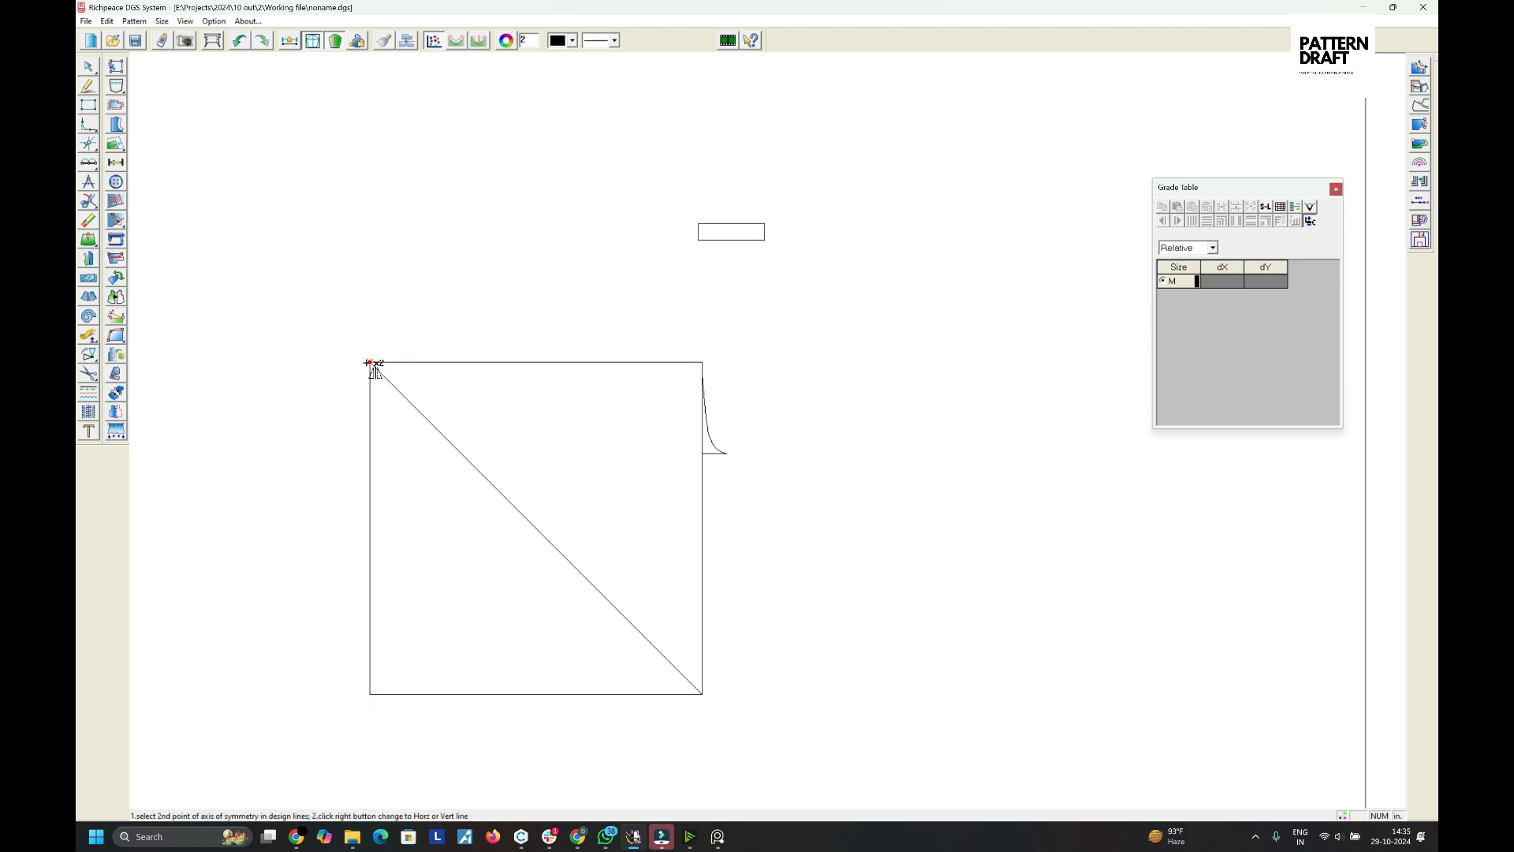
{"action": "left_click", "coordinate": [703, 694]}
{"action": "left_click_drag", "start_coordinate": [765, 407], "coordinate": [730, 514]}
{"action": "right_click", "coordinate": [821, 409]}
{"action": "left_click", "coordinate": [826, 416]}
- Connect the mirrored line's end to the bottom-right corner and on to the right line's end with straight lines
{"action": "right_click", "coordinate": [761, 504]}
{"action": "left_click", "coordinate": [796, 514]}
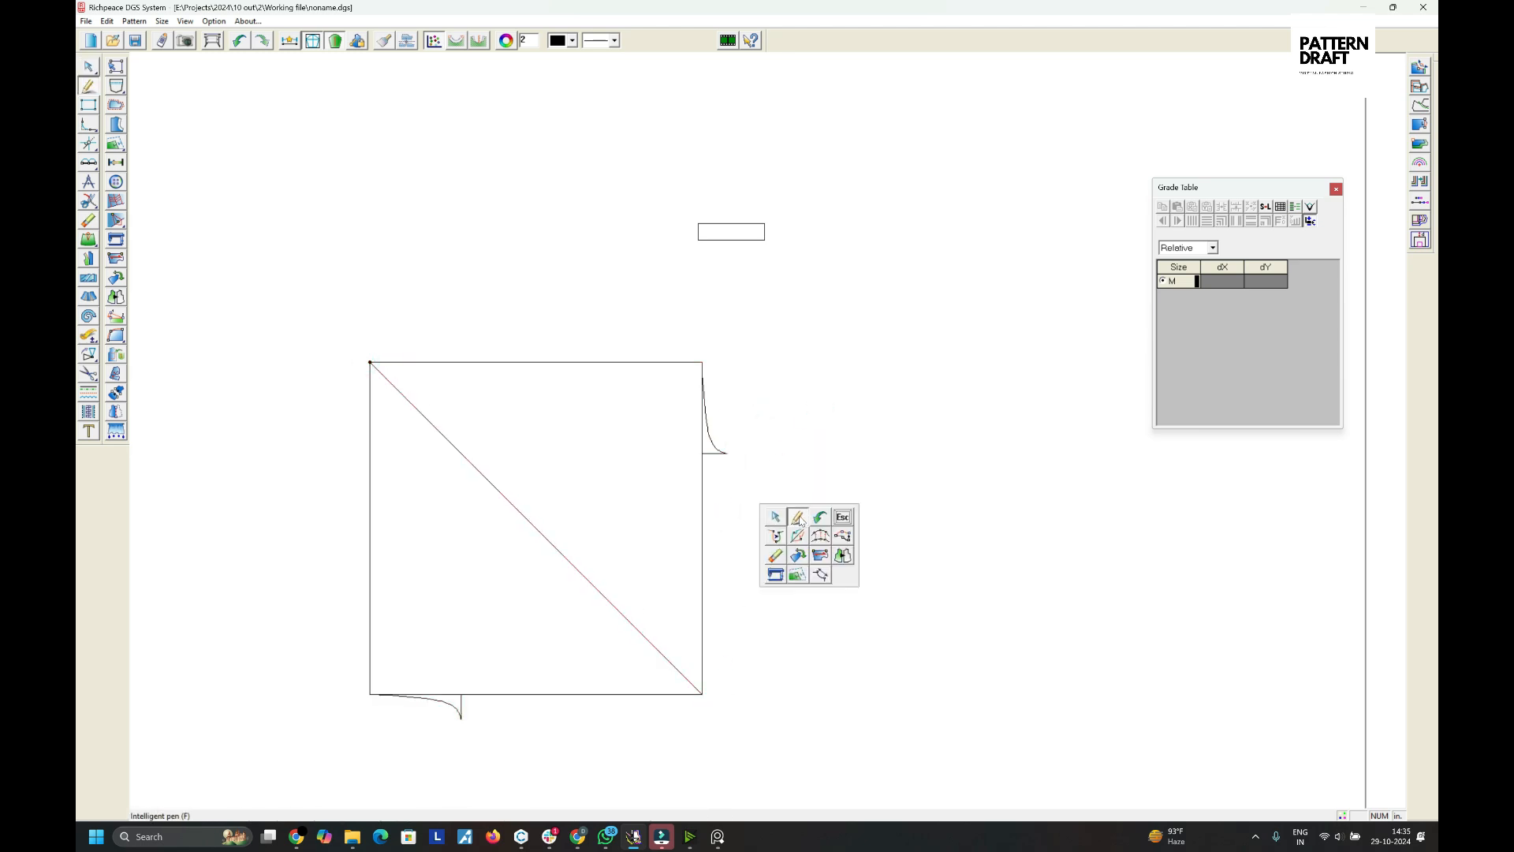
{"action": "left_click", "coordinate": [462, 718]}
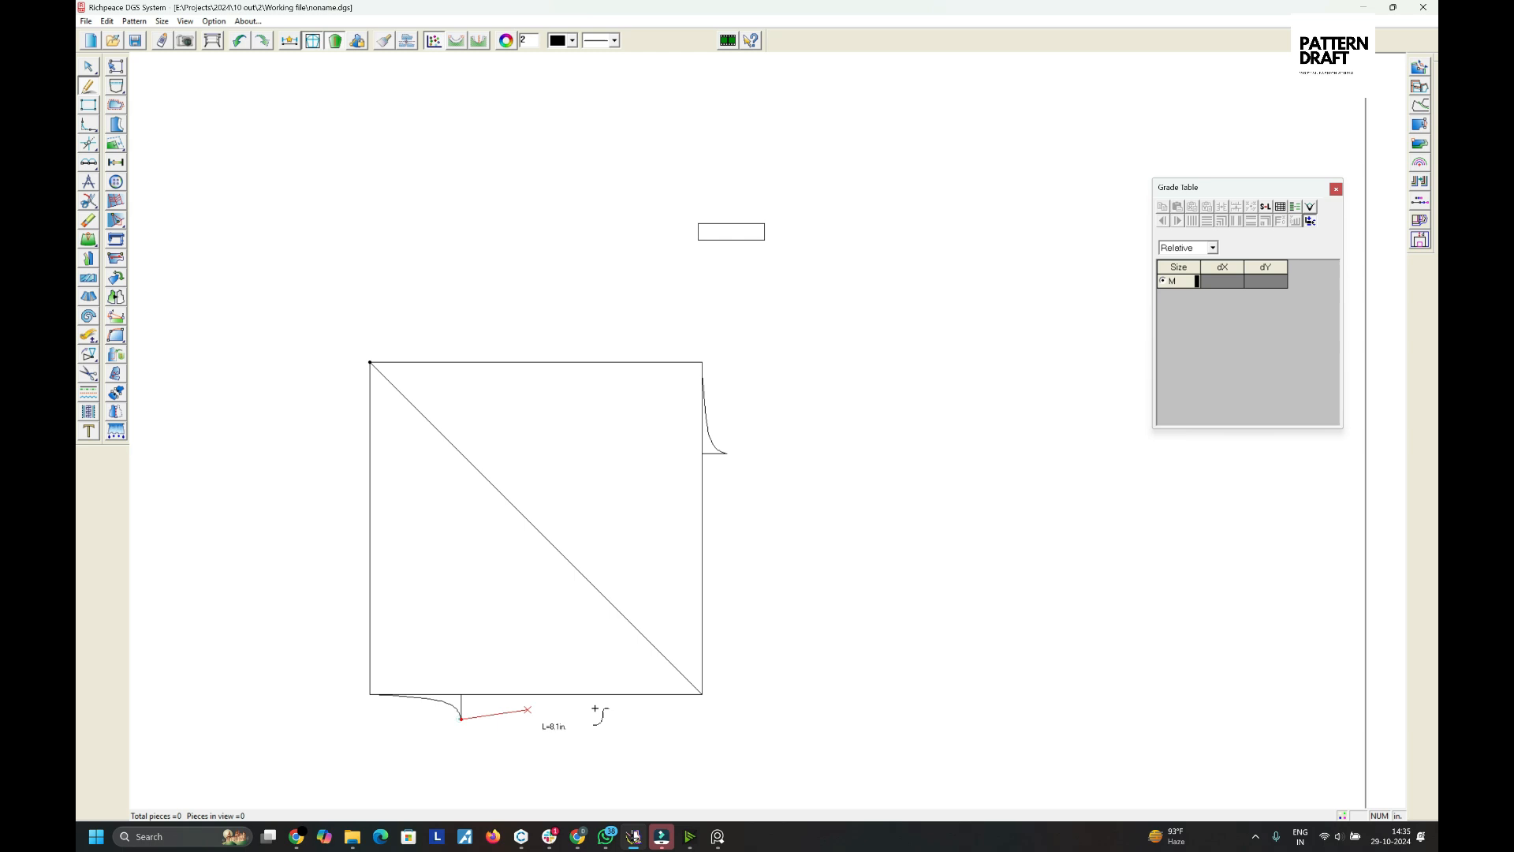
{"action": "left_click", "coordinate": [702, 694]}
{"action": "left_click", "coordinate": [703, 694]}
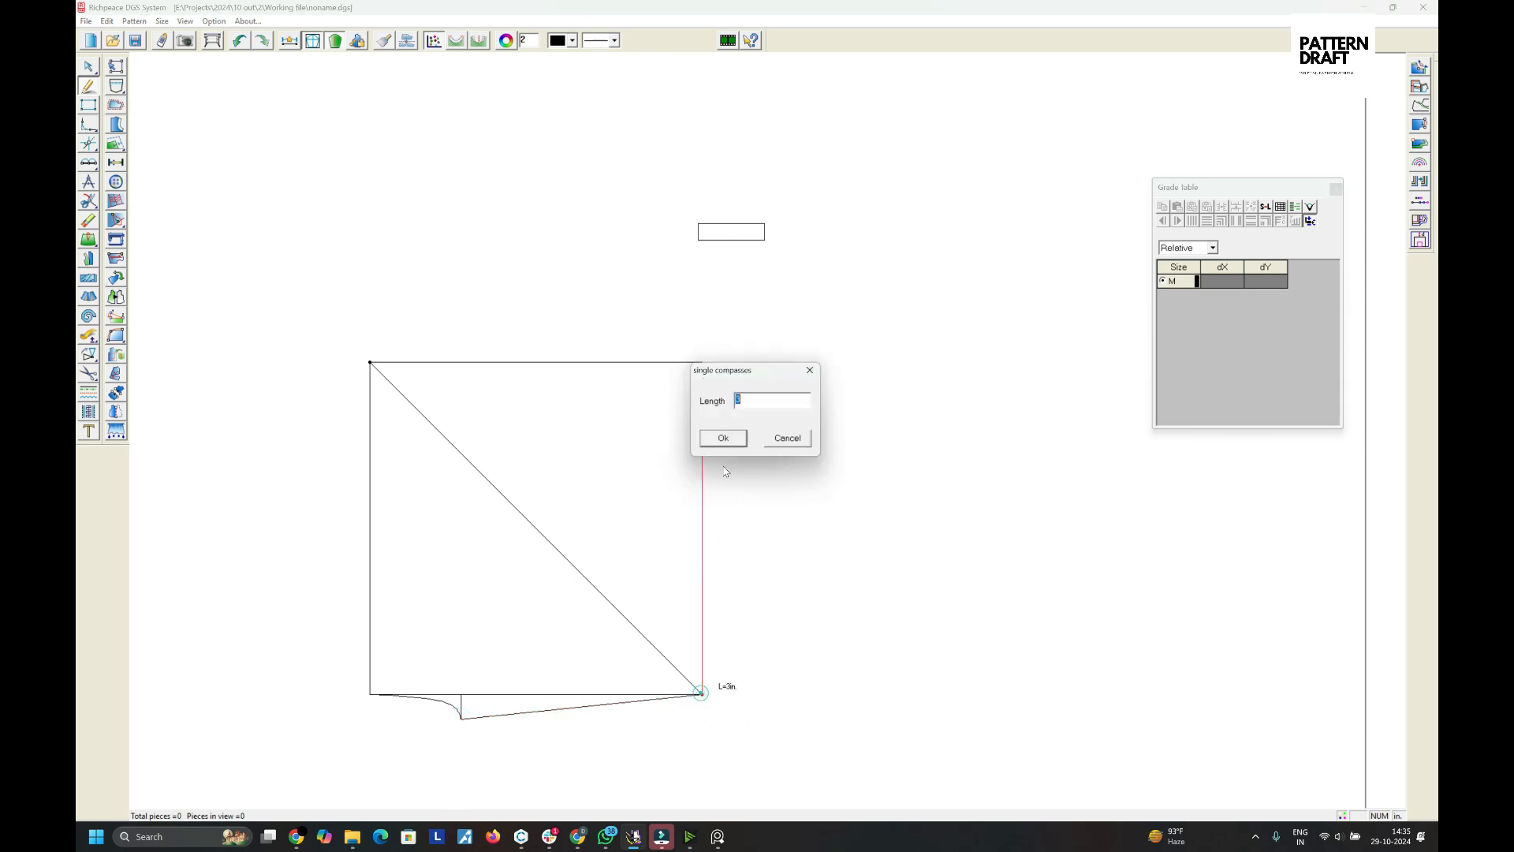
{"action": "left_click", "coordinate": [779, 440]}
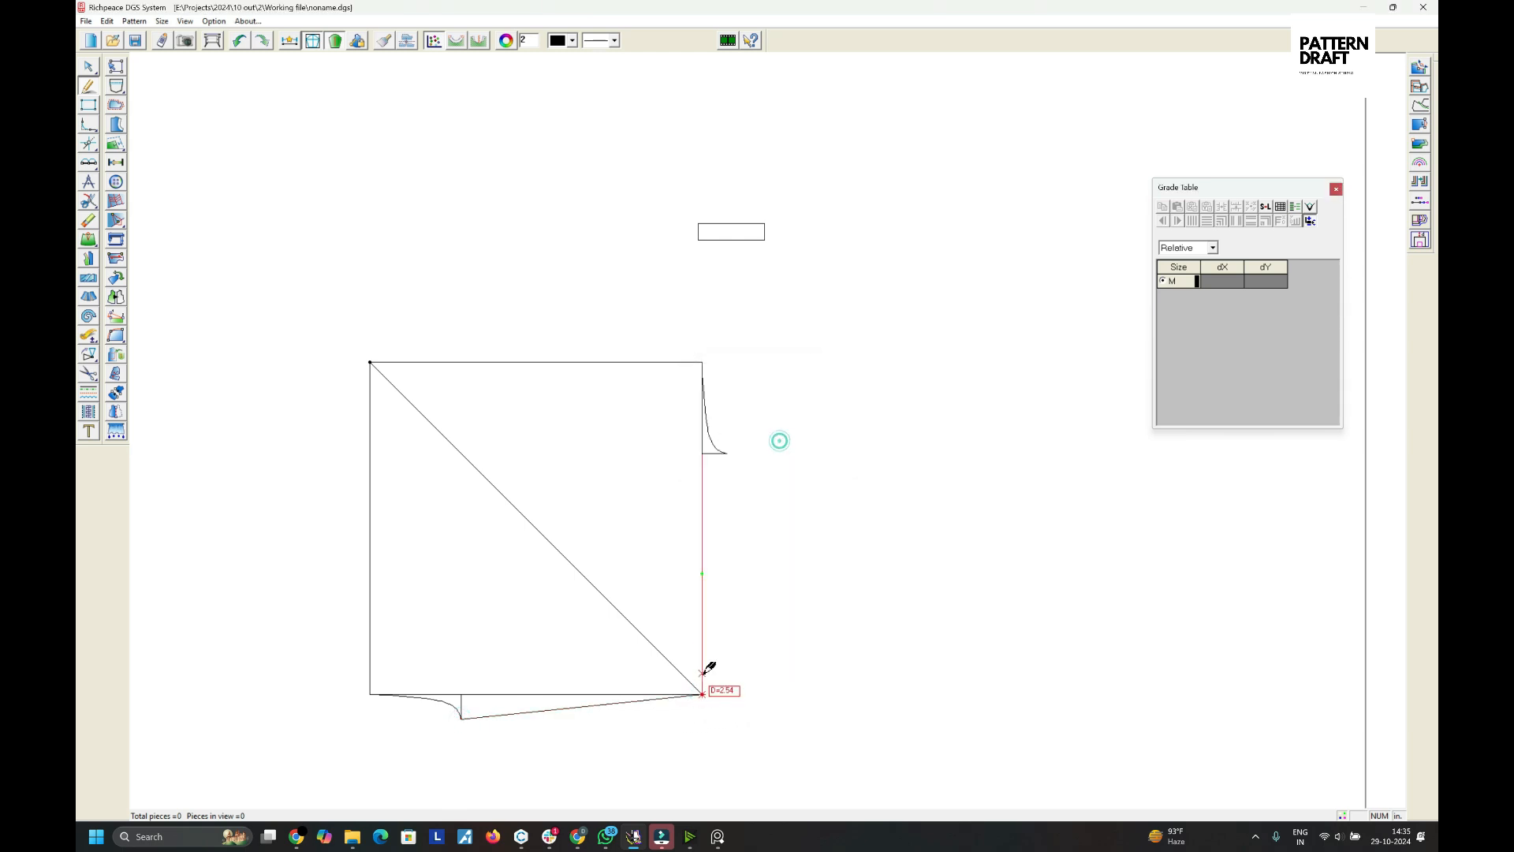
{"action": "left_click", "coordinate": [725, 454]}
{"action": "right_click", "coordinate": [807, 396]}
- Round the square's top-left corner with an arc corner of 12 on both lines
{"action": "scroll", "coordinate": [749, 473], "scroll_direction": "down", "scroll_amount": 2}
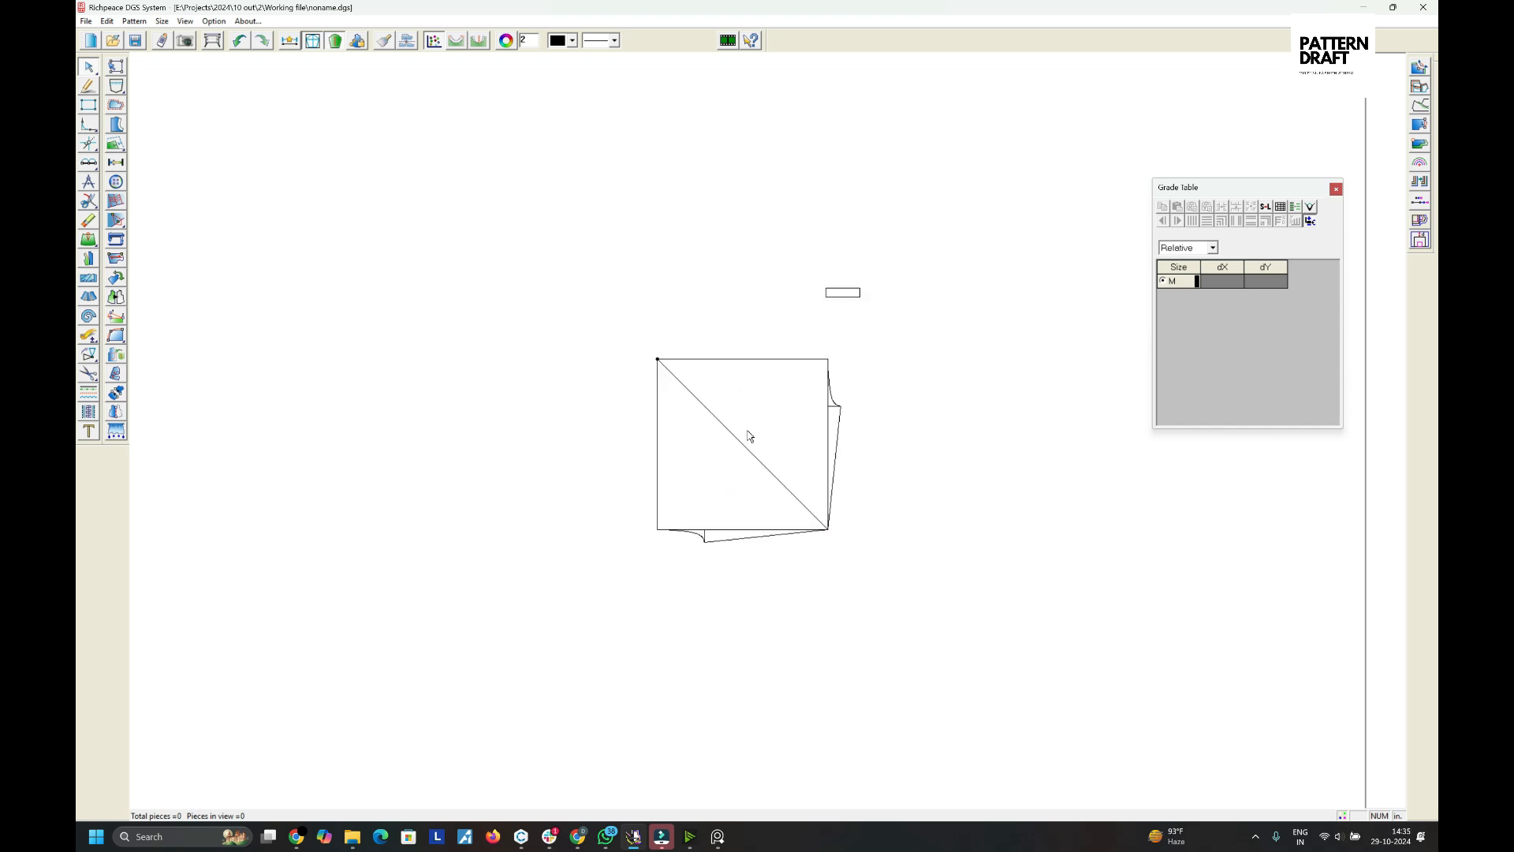
{"action": "scroll", "coordinate": [770, 432], "scroll_direction": "up", "scroll_amount": 2}
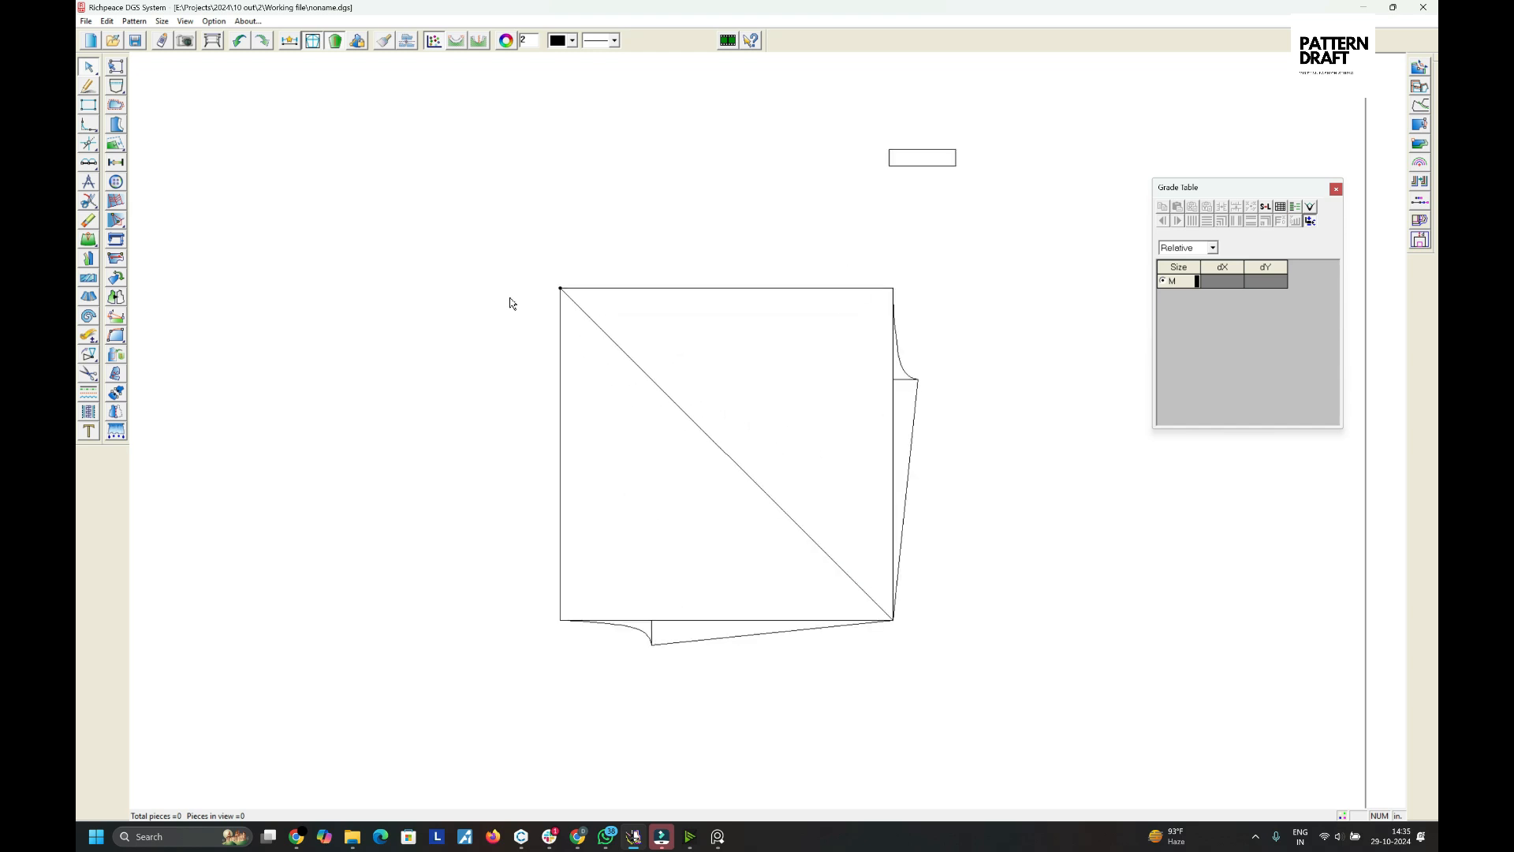
{"action": "left_click", "coordinate": [89, 123]}
{"action": "left_click", "coordinate": [91, 130]}
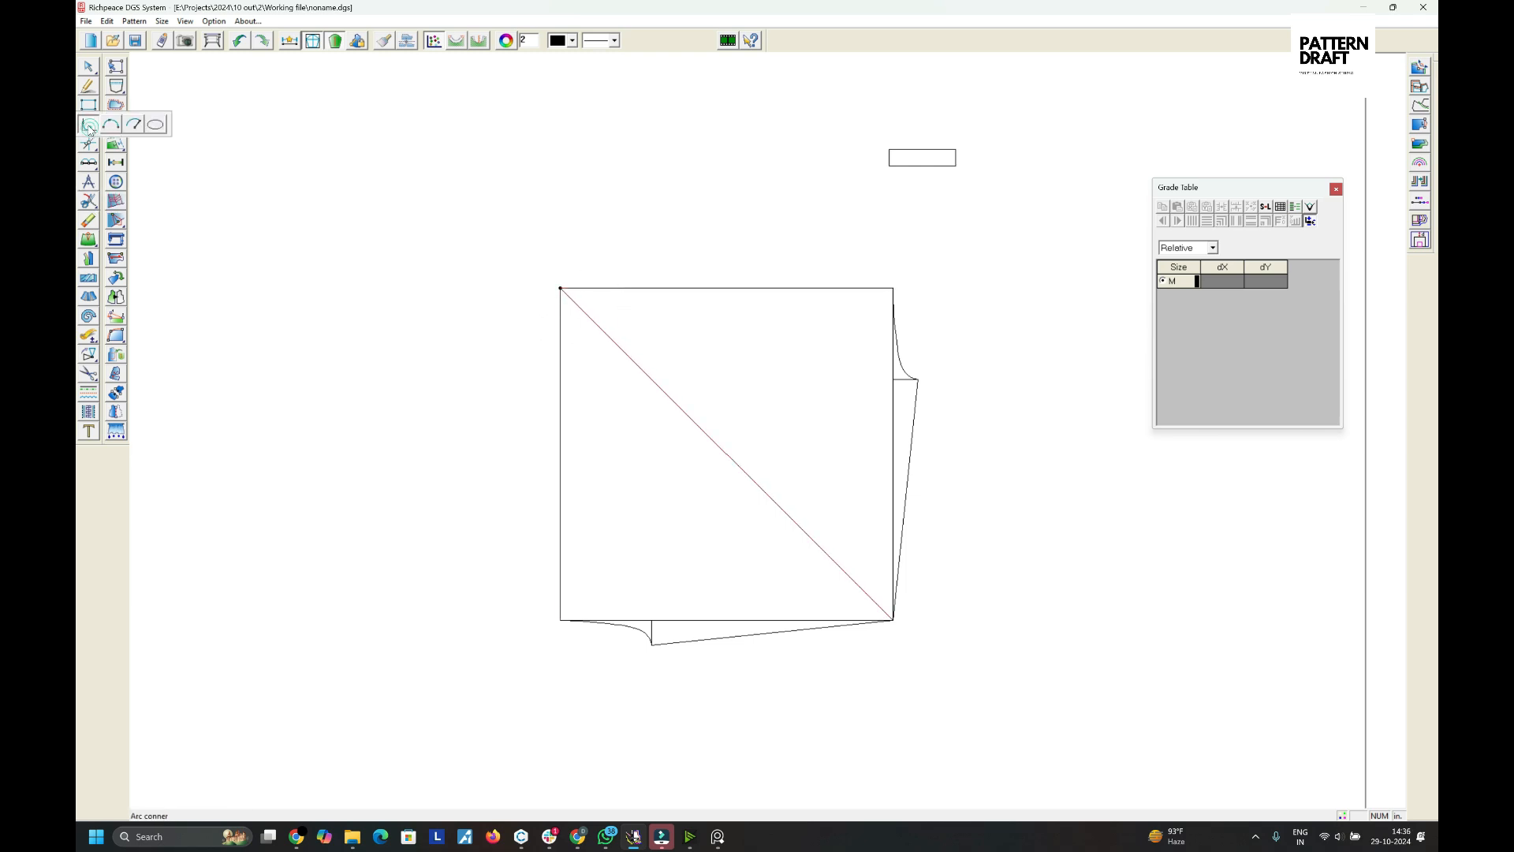
{"action": "left_click", "coordinate": [89, 126]}
{"action": "left_click", "coordinate": [637, 306]}
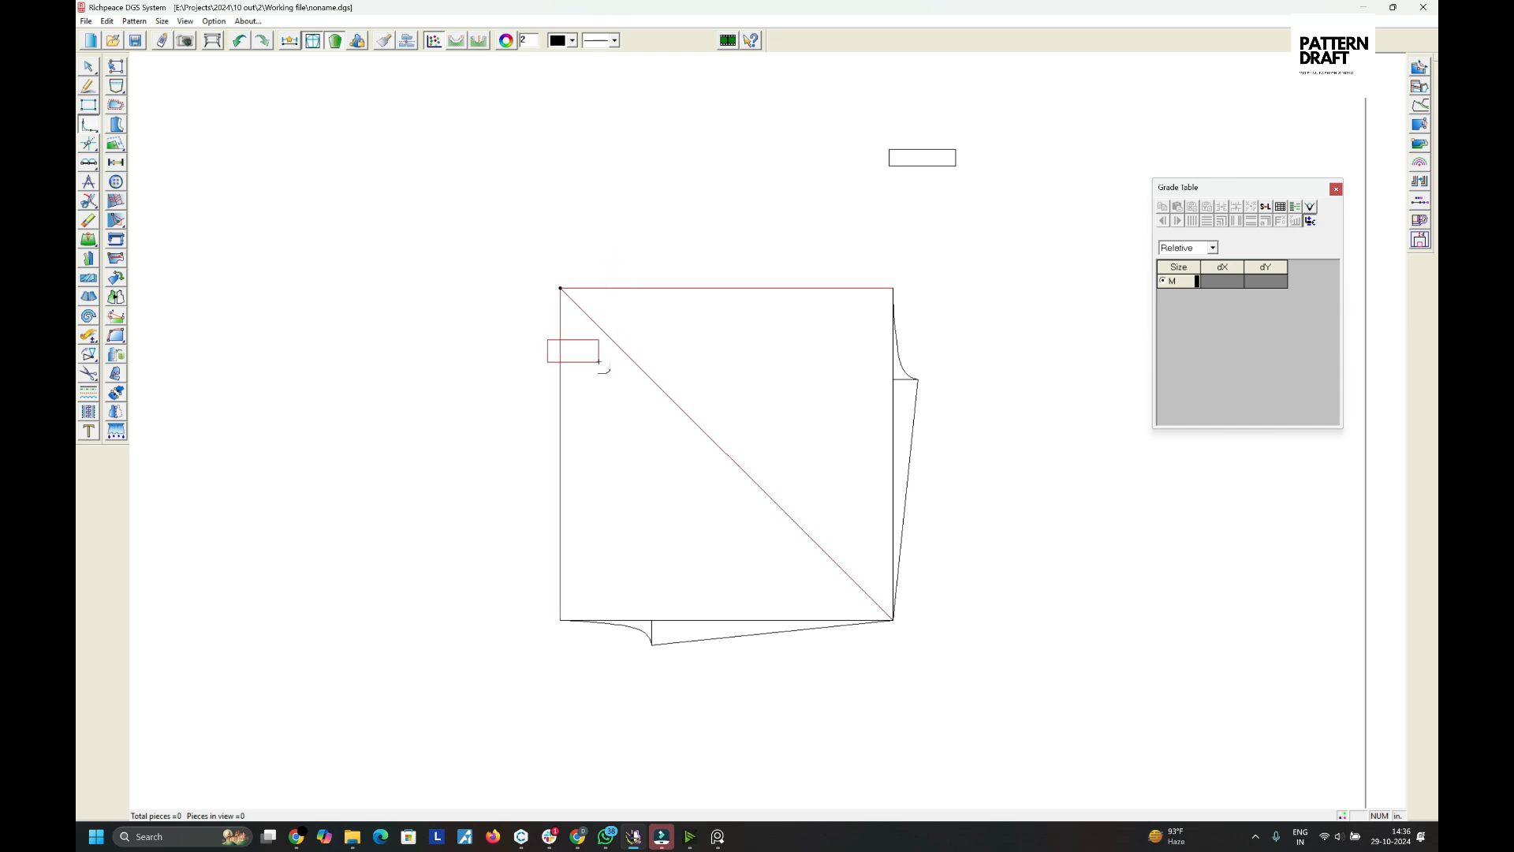
{"action": "left_click", "coordinate": [561, 347]}
{"action": "left_click", "coordinate": [663, 391]}
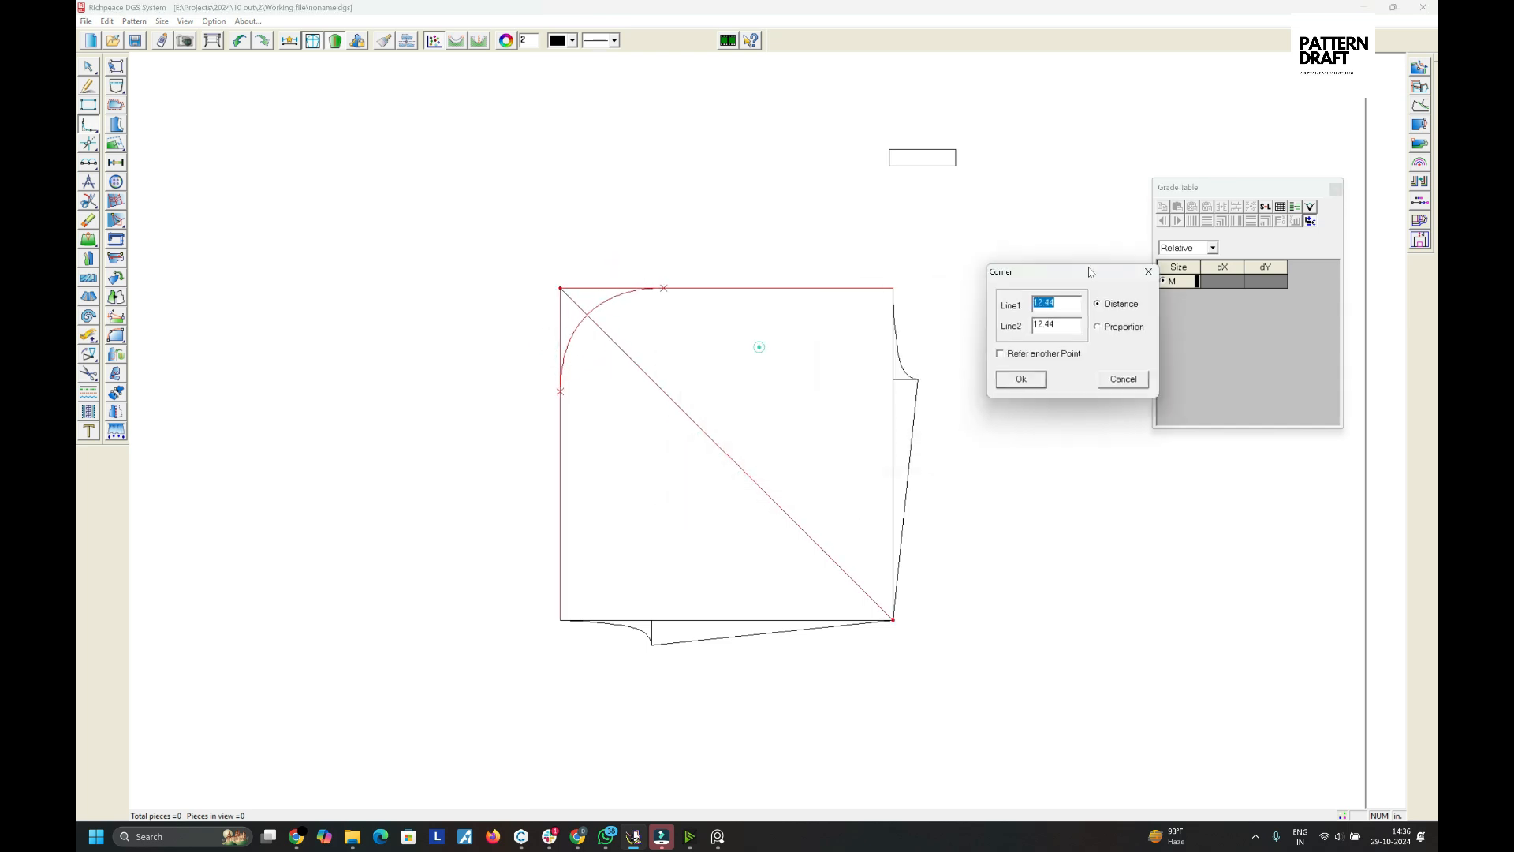
{"action": "type", "text": "12"}
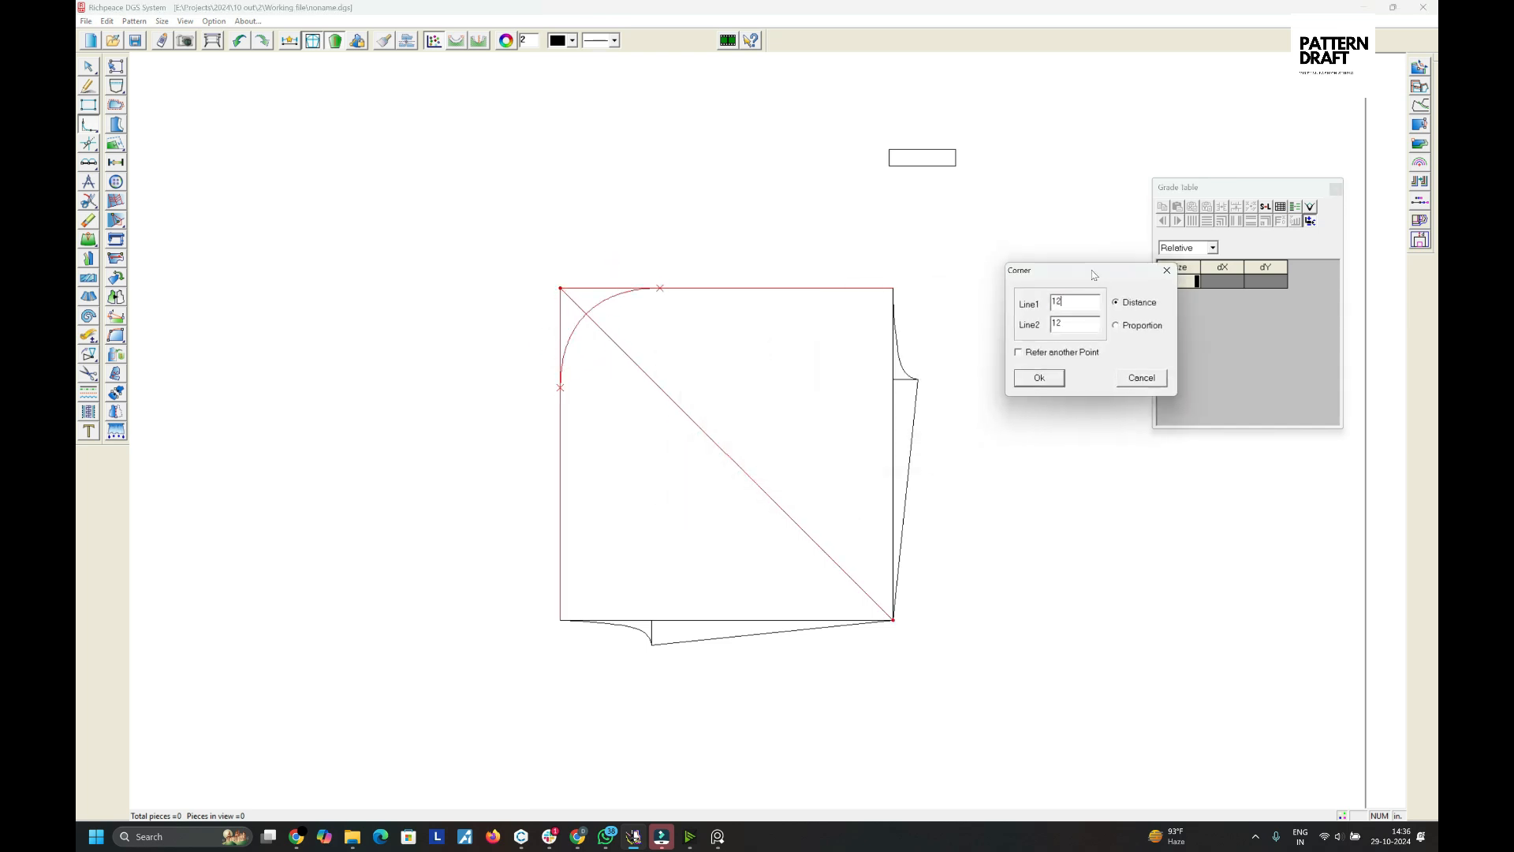
{"action": "key", "text": "Return"}
- Merge the corner arc with the adjacent top and left edges into continuous curves
{"action": "right_click", "coordinate": [730, 207]}
{"action": "key", "text": "shift+c"}
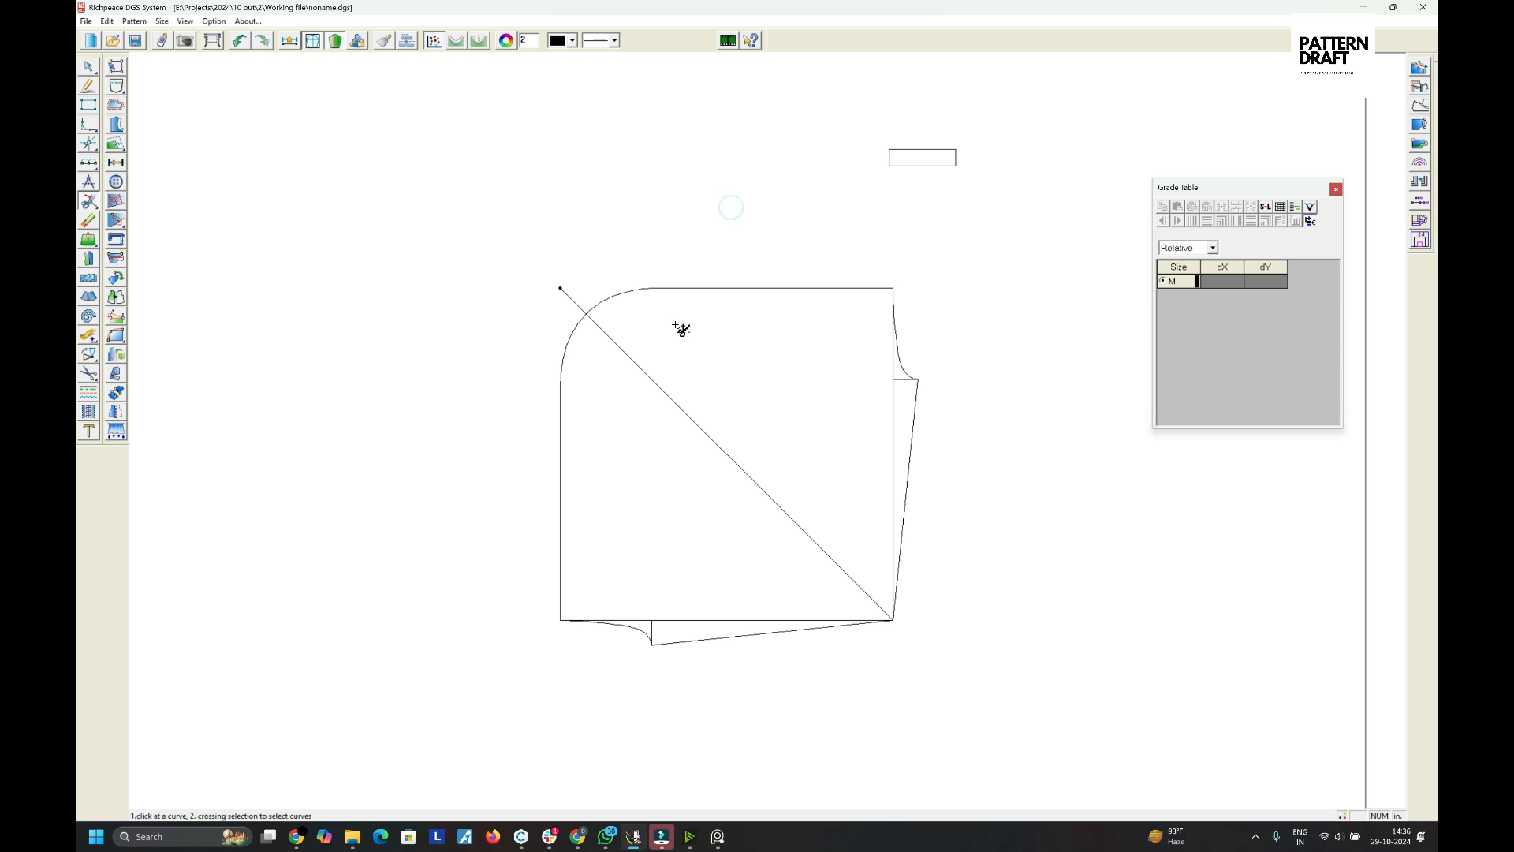
{"action": "left_click", "coordinate": [593, 306]}
{"action": "right_click", "coordinate": [639, 318]}
{"action": "left_click", "coordinate": [647, 327]}
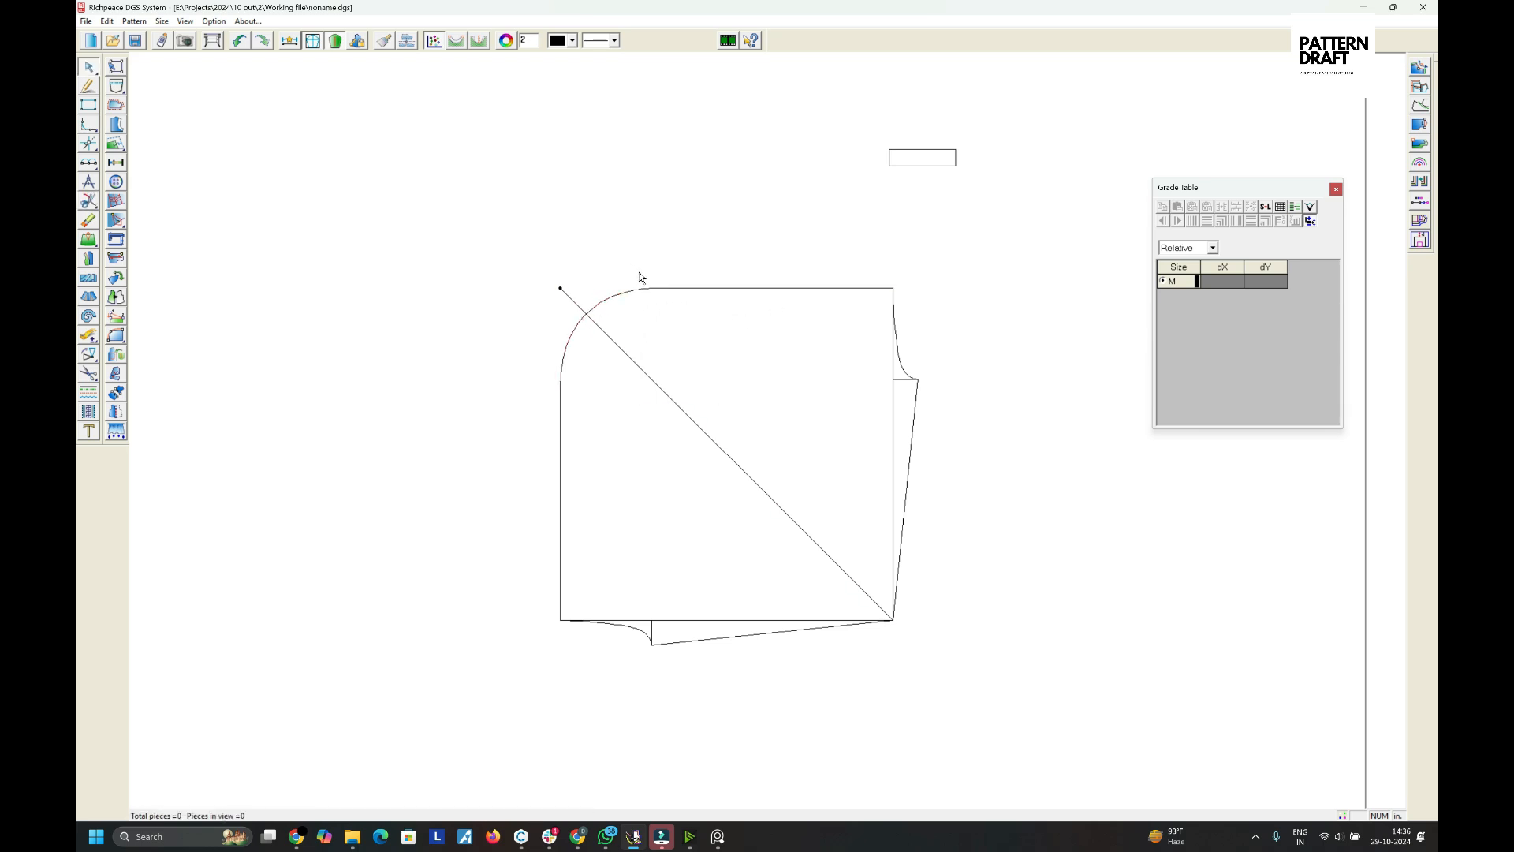
{"action": "key", "text": "shift+c"}
{"action": "left_click_drag", "start_coordinate": [656, 268], "coordinate": [712, 330]}
{"action": "right_click", "coordinate": [707, 320]}
{"action": "left_click", "coordinate": [712, 324]}
- Measure the length of the rounded top edge
{"action": "key", "text": "f"}
{"action": "left_click", "coordinate": [621, 295]}
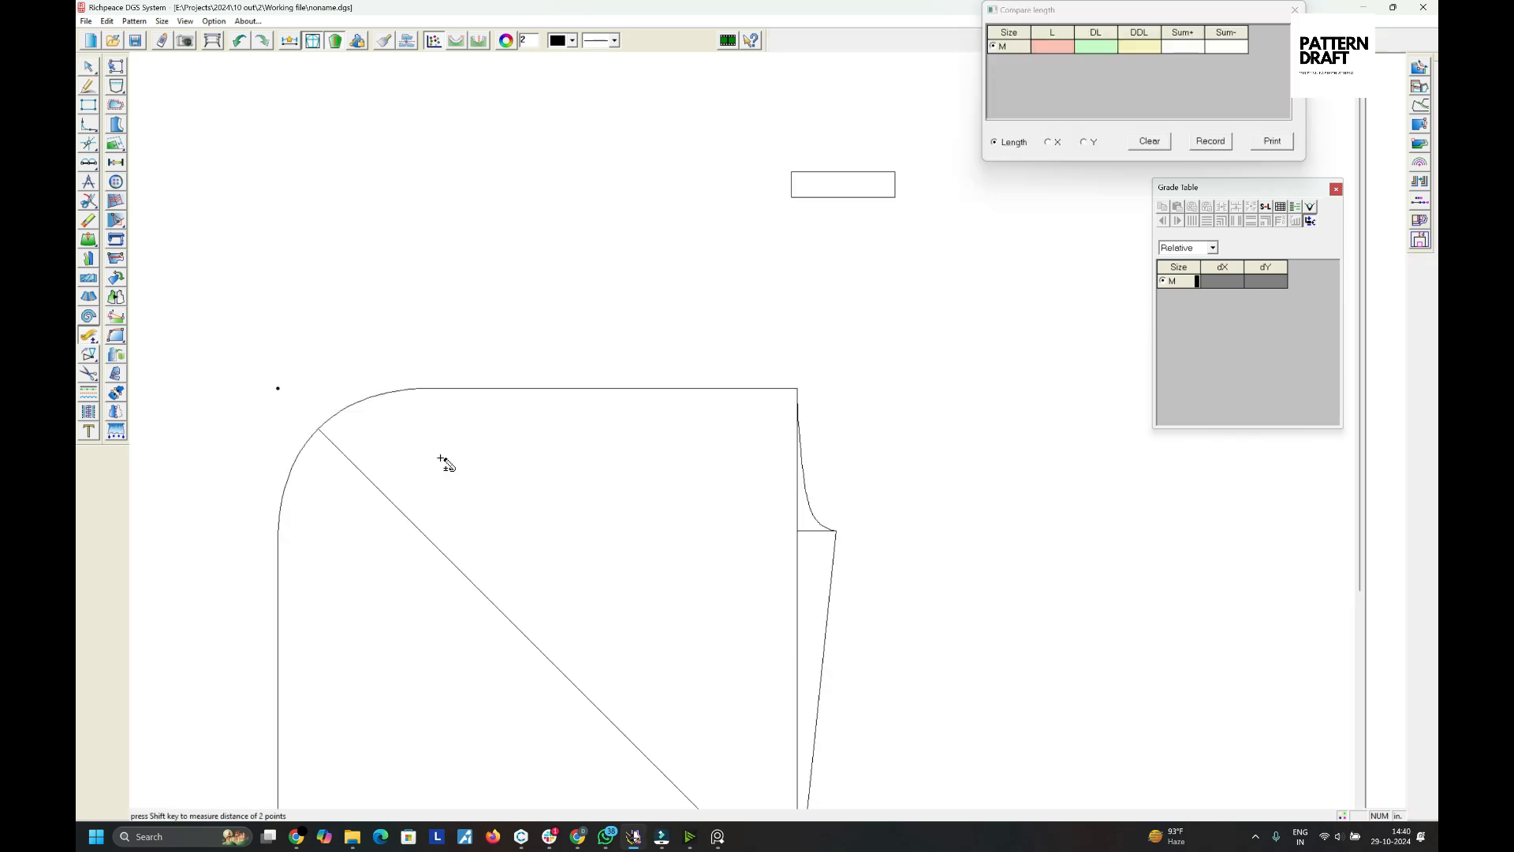
{"action": "left_click", "coordinate": [494, 388]}
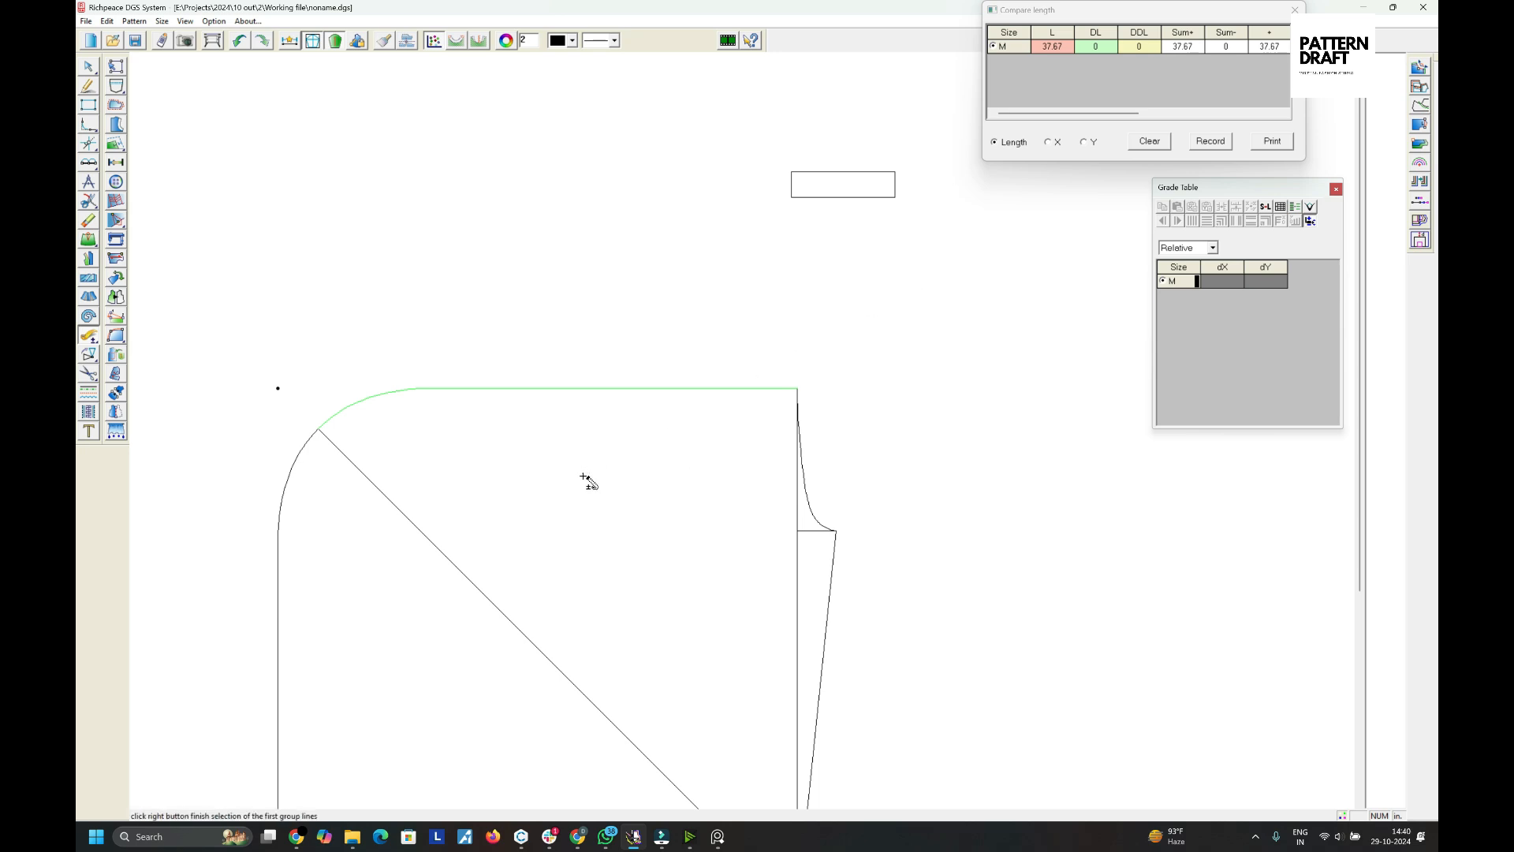
- Open Calculator and compute 37.67 minus 8, then divide the result by 5
{"action": "key", "text": "super"}
{"action": "type", "text": "calculator"}
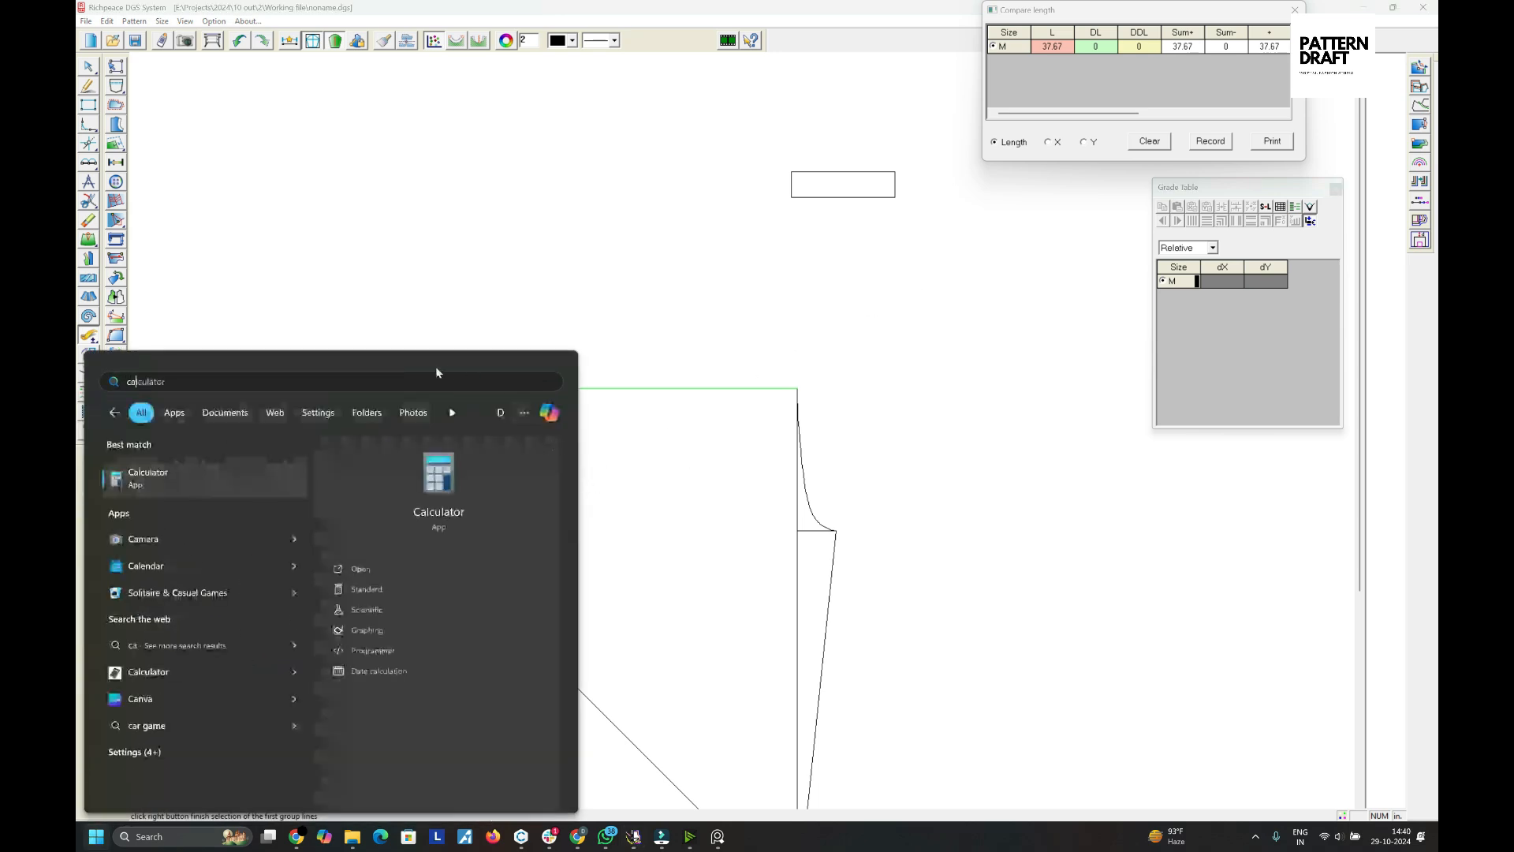
{"action": "left_click_drag", "start_coordinate": [1120, 414], "coordinate": [1116, 297]}
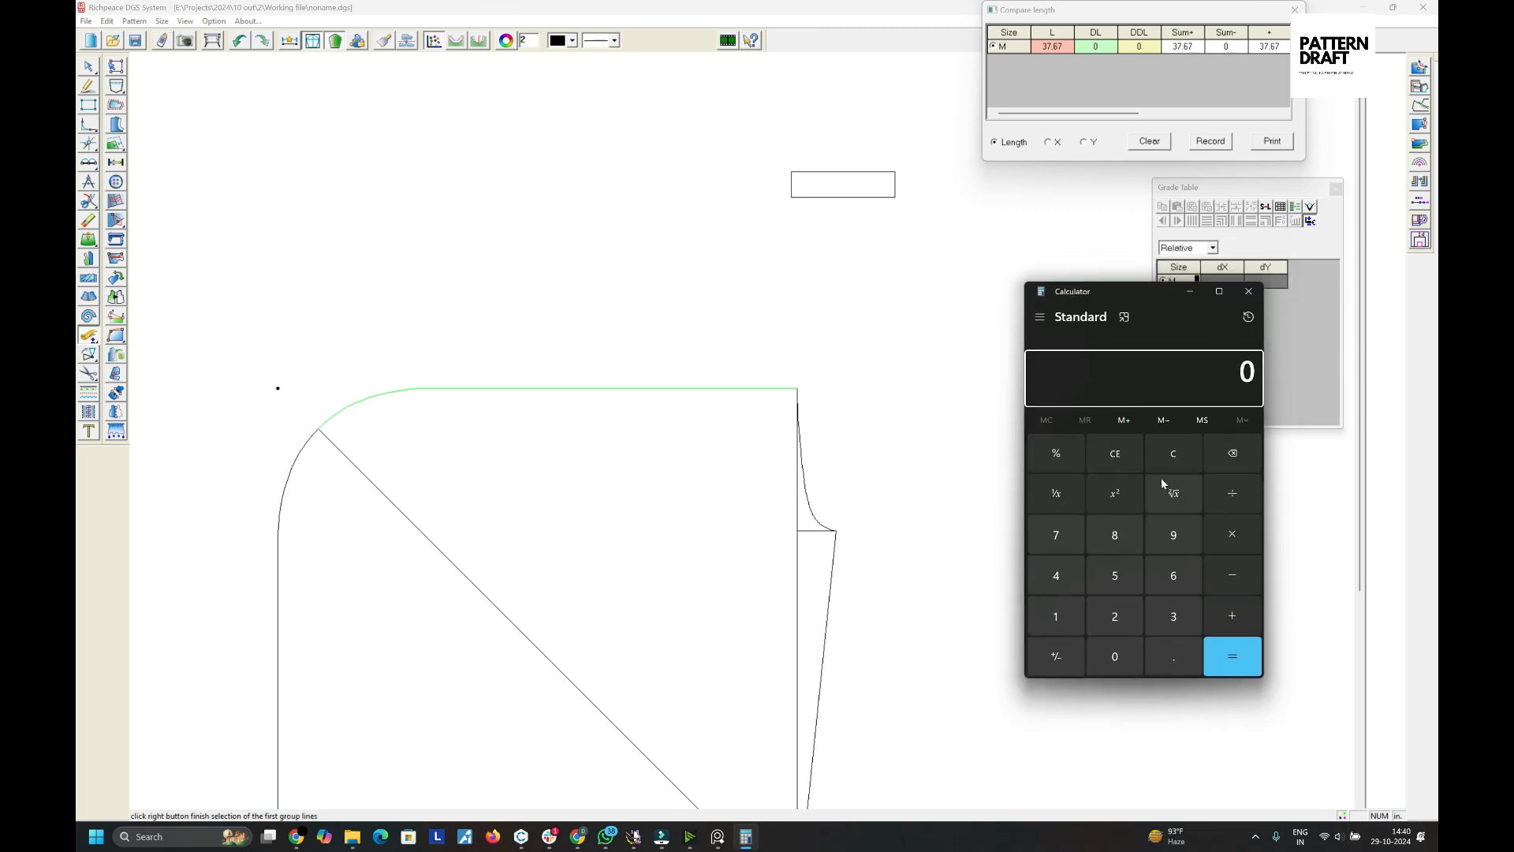
{"action": "type", "text": "37.67 - 8"}
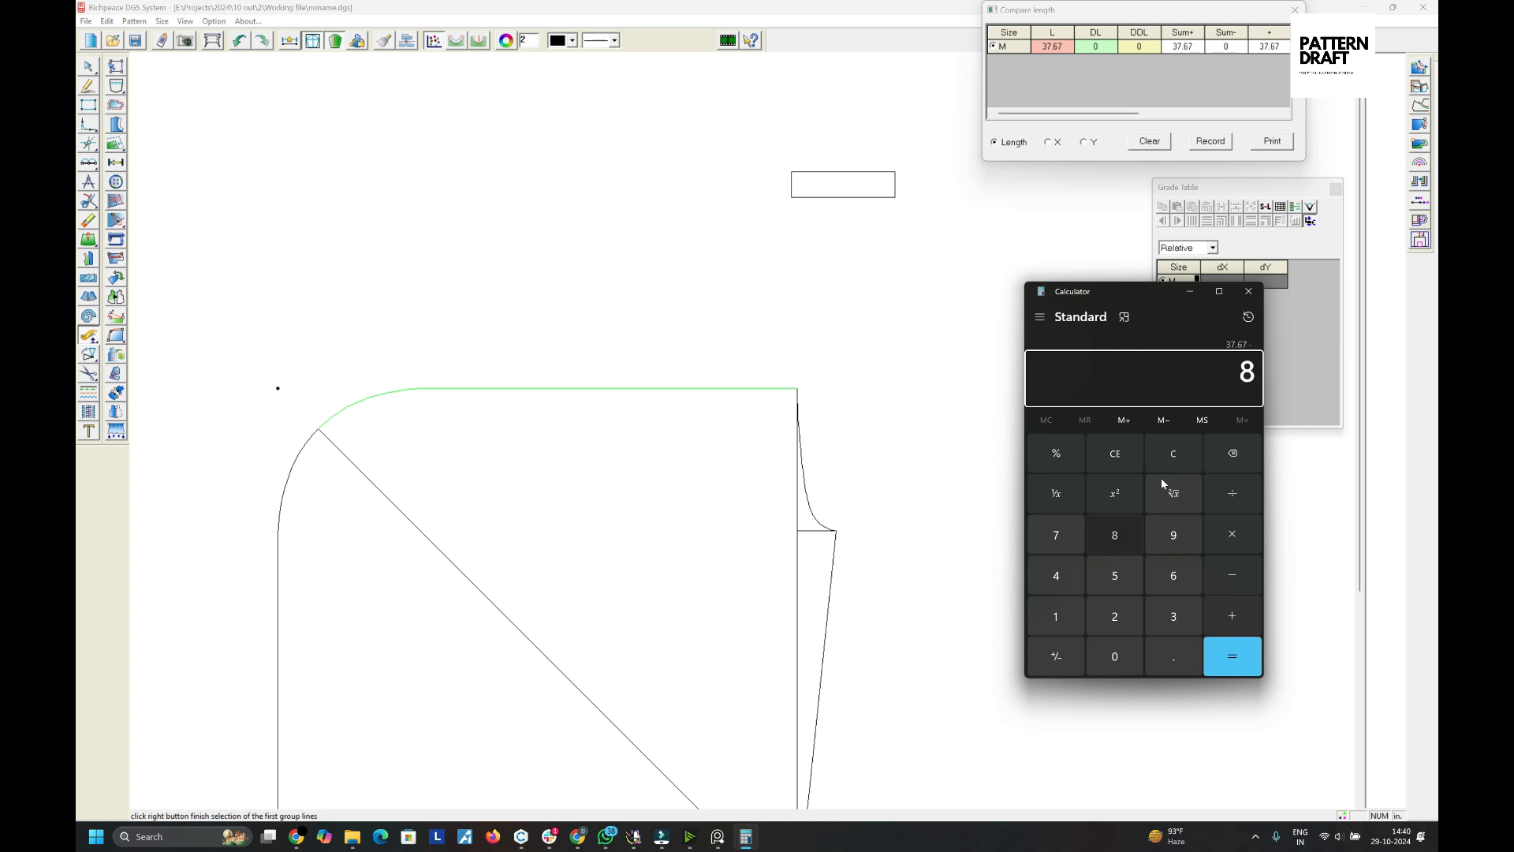
{"action": "key", "text": "Return"}
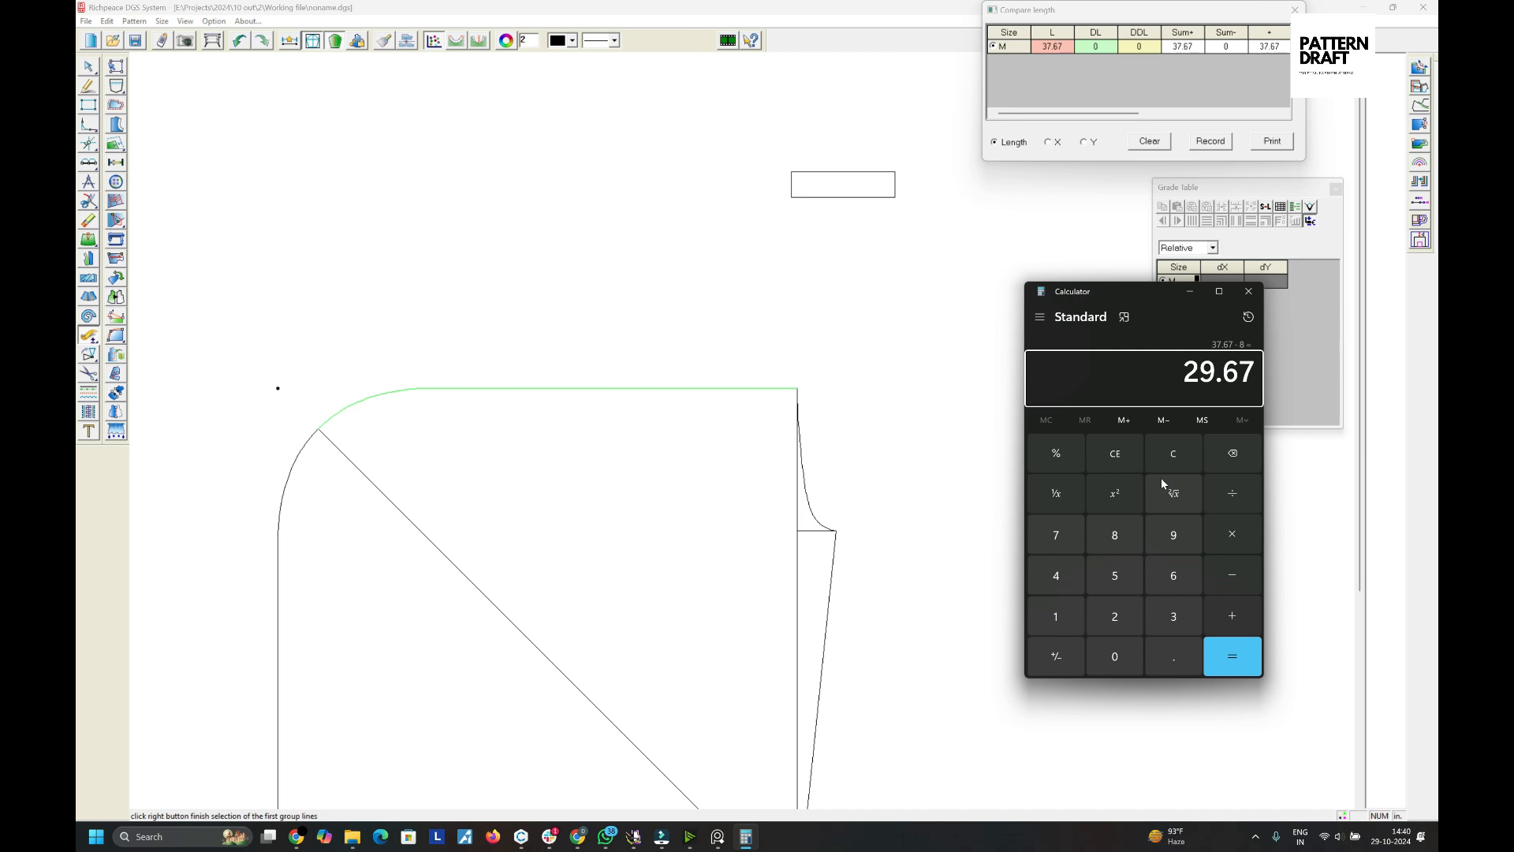
{"action": "type", "text": "/5"}
{"action": "key", "text": "Return"}
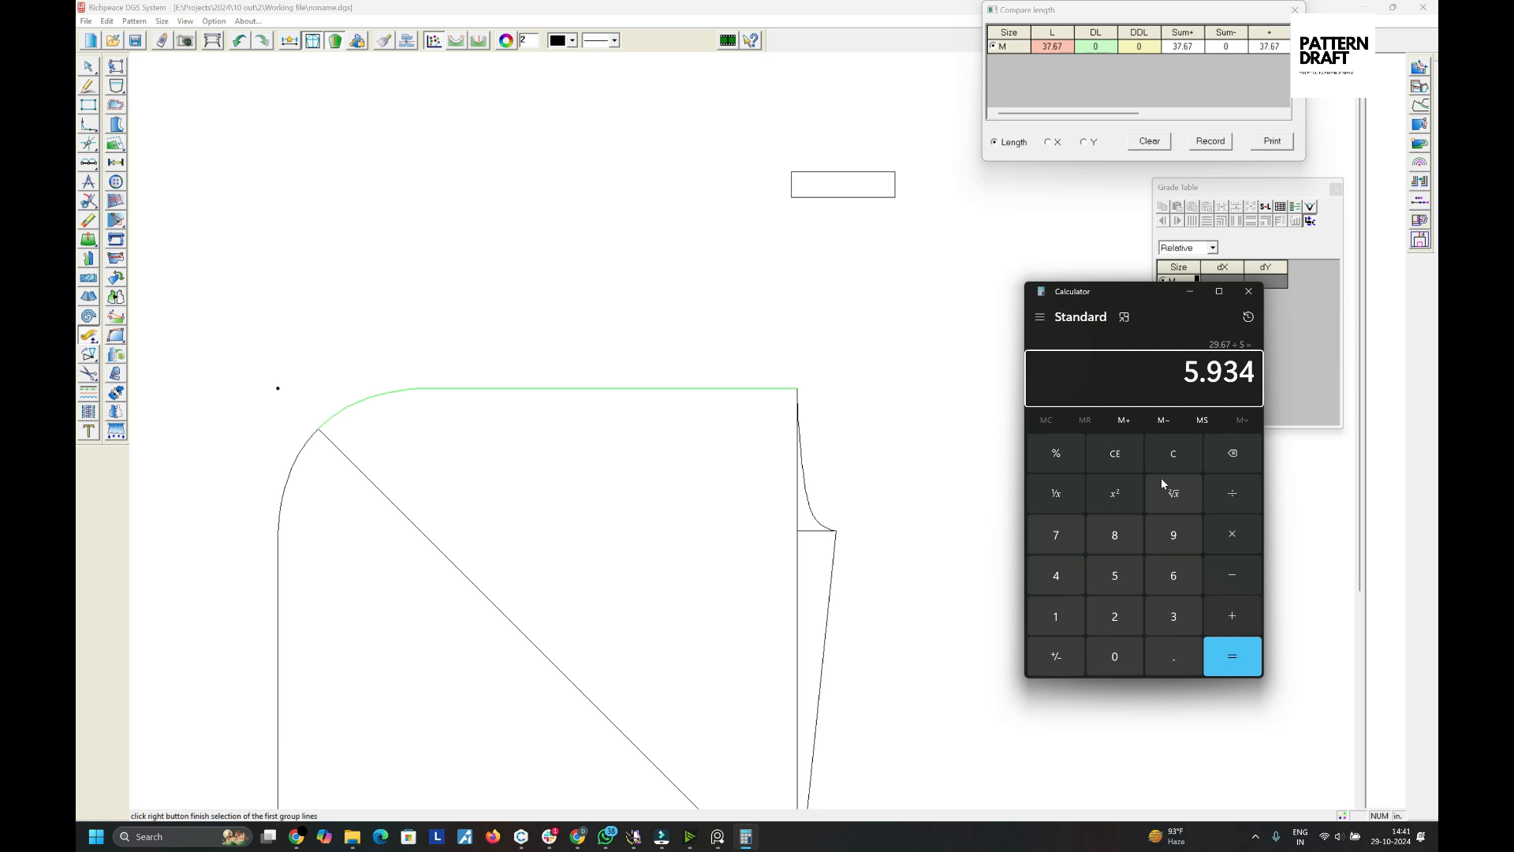
{"action": "left_click", "coordinate": [1190, 291]}
{"action": "right_click", "coordinate": [772, 418]}
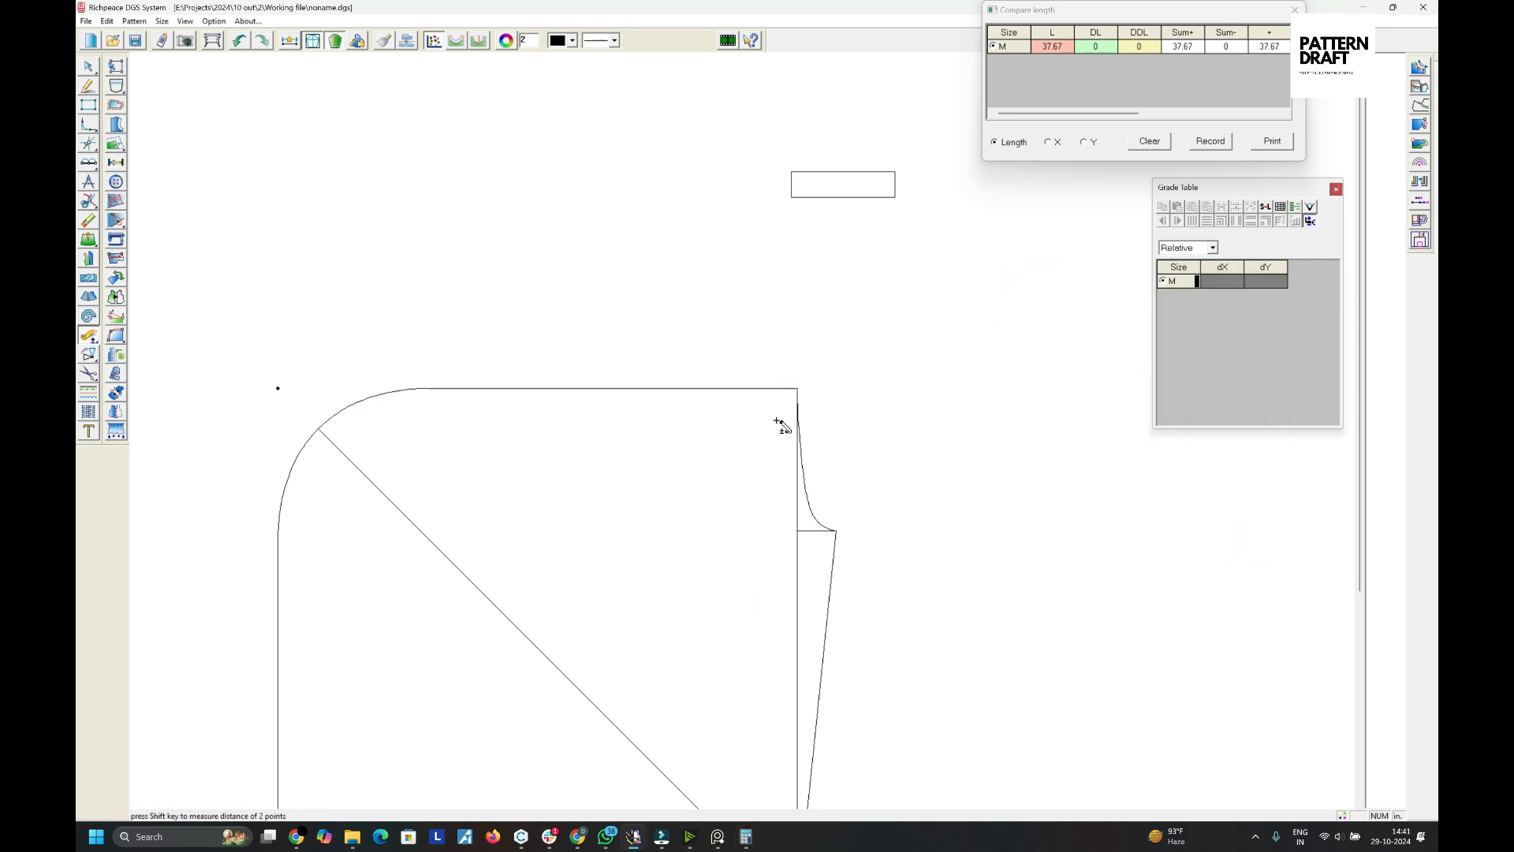
{"action": "right_click", "coordinate": [778, 421]}
{"action": "left_click", "coordinate": [808, 430]}
{"action": "left_click", "coordinate": [783, 387]}
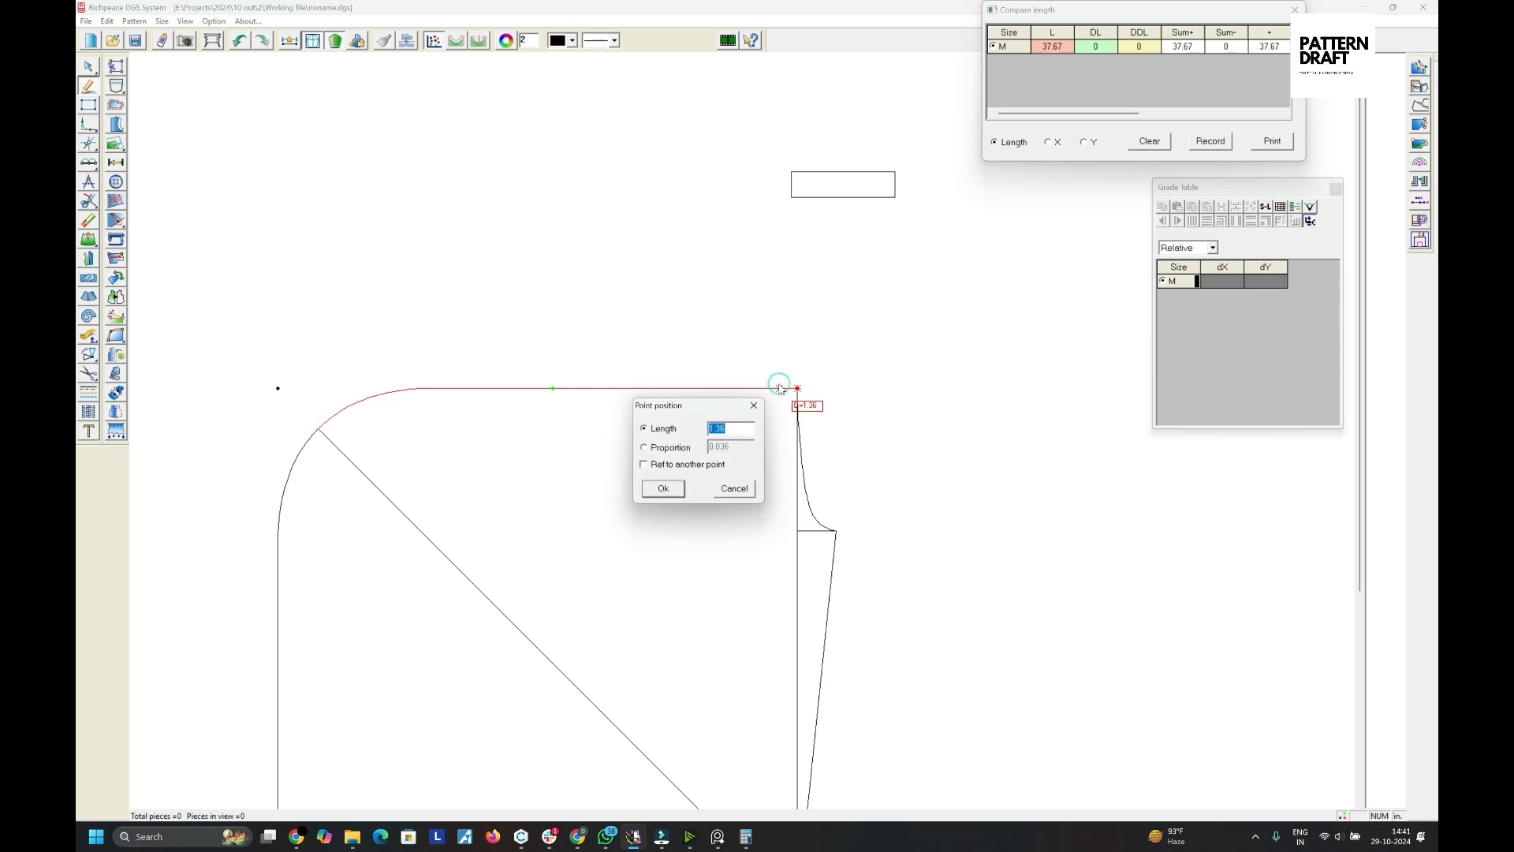
{"action": "type", "text": "1"}
{"action": "left_click_drag", "start_coordinate": [691, 400], "coordinate": [985, 377]}
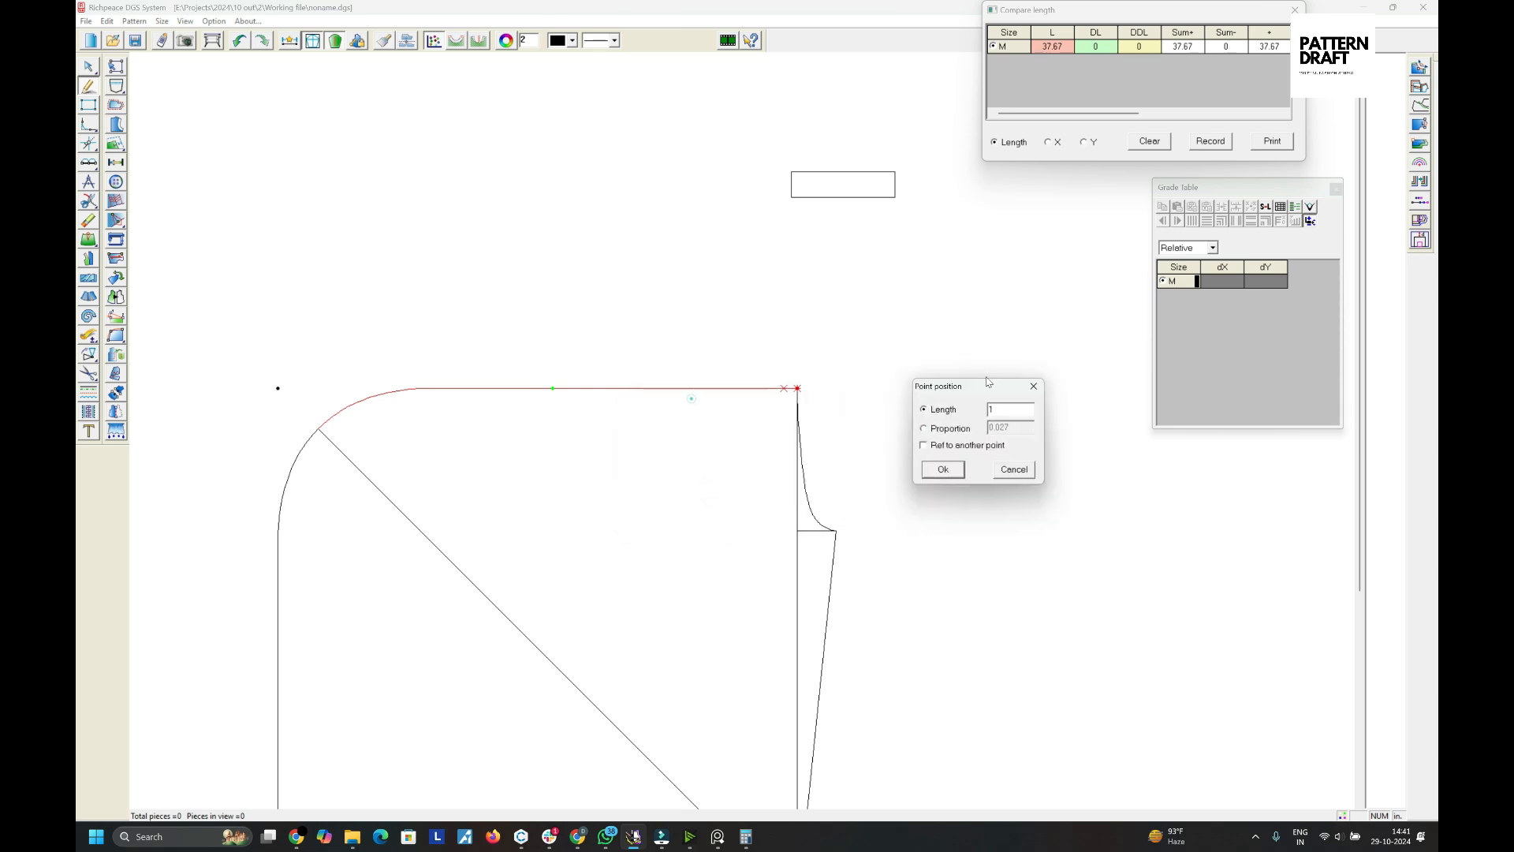
{"action": "left_click", "coordinate": [948, 470]}
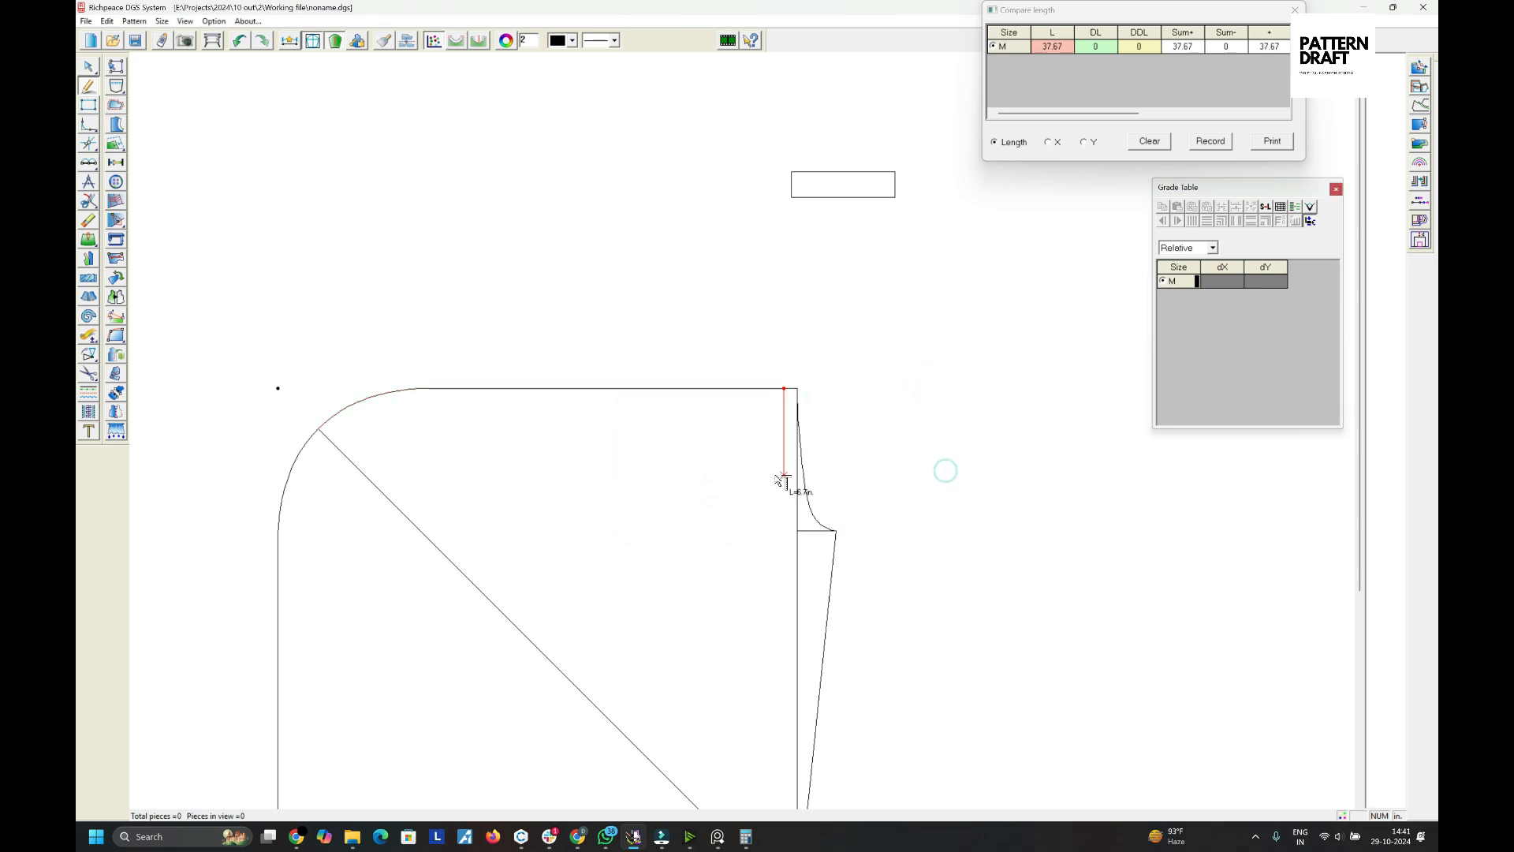
{"action": "left_click", "coordinate": [781, 476]}
{"action": "type", "text": "1"}
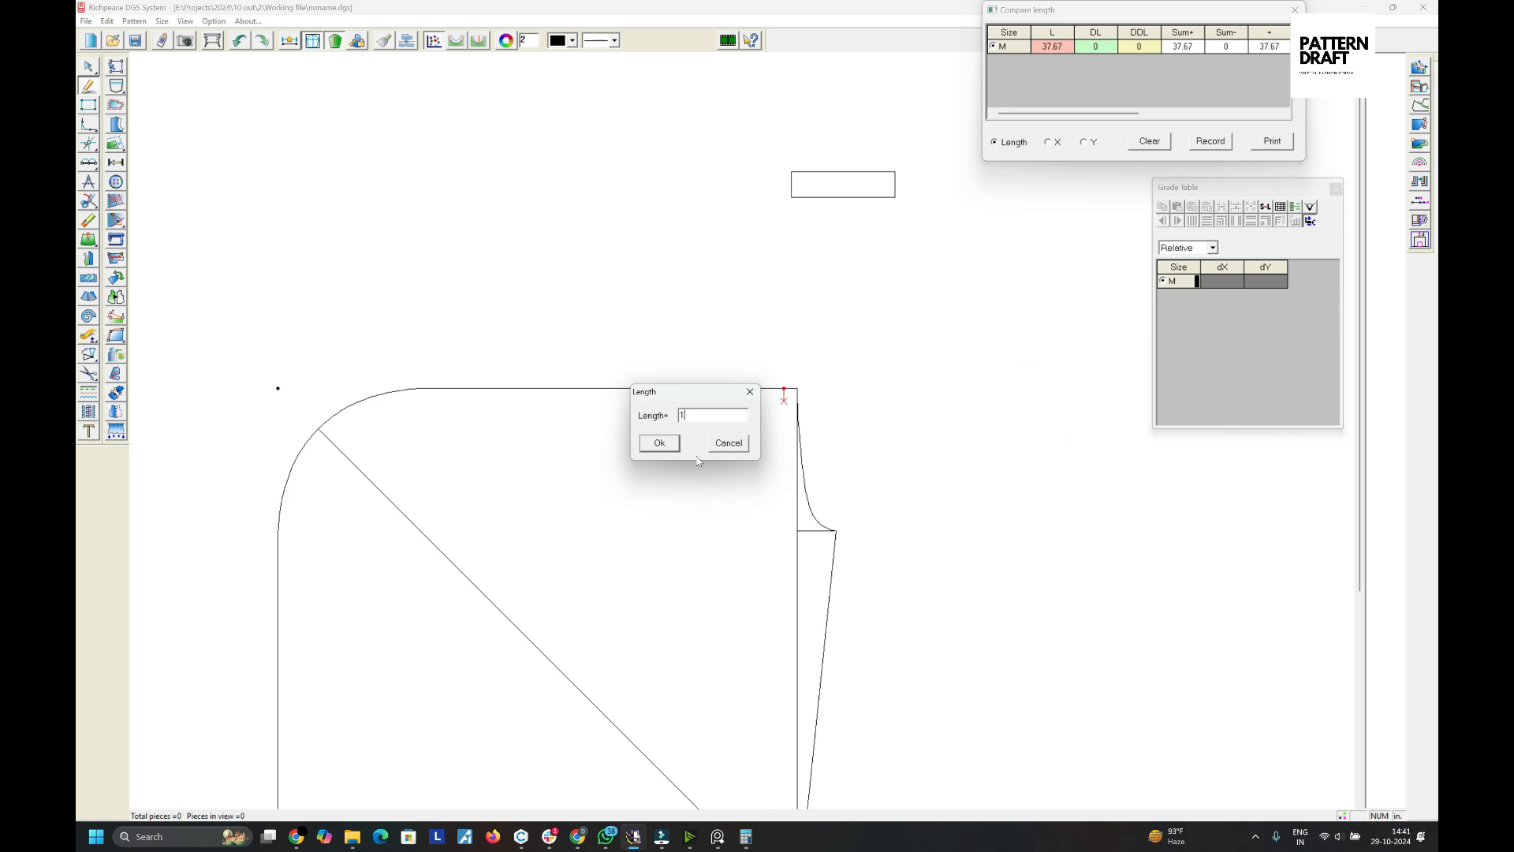
{"action": "left_click", "coordinate": [728, 442]}
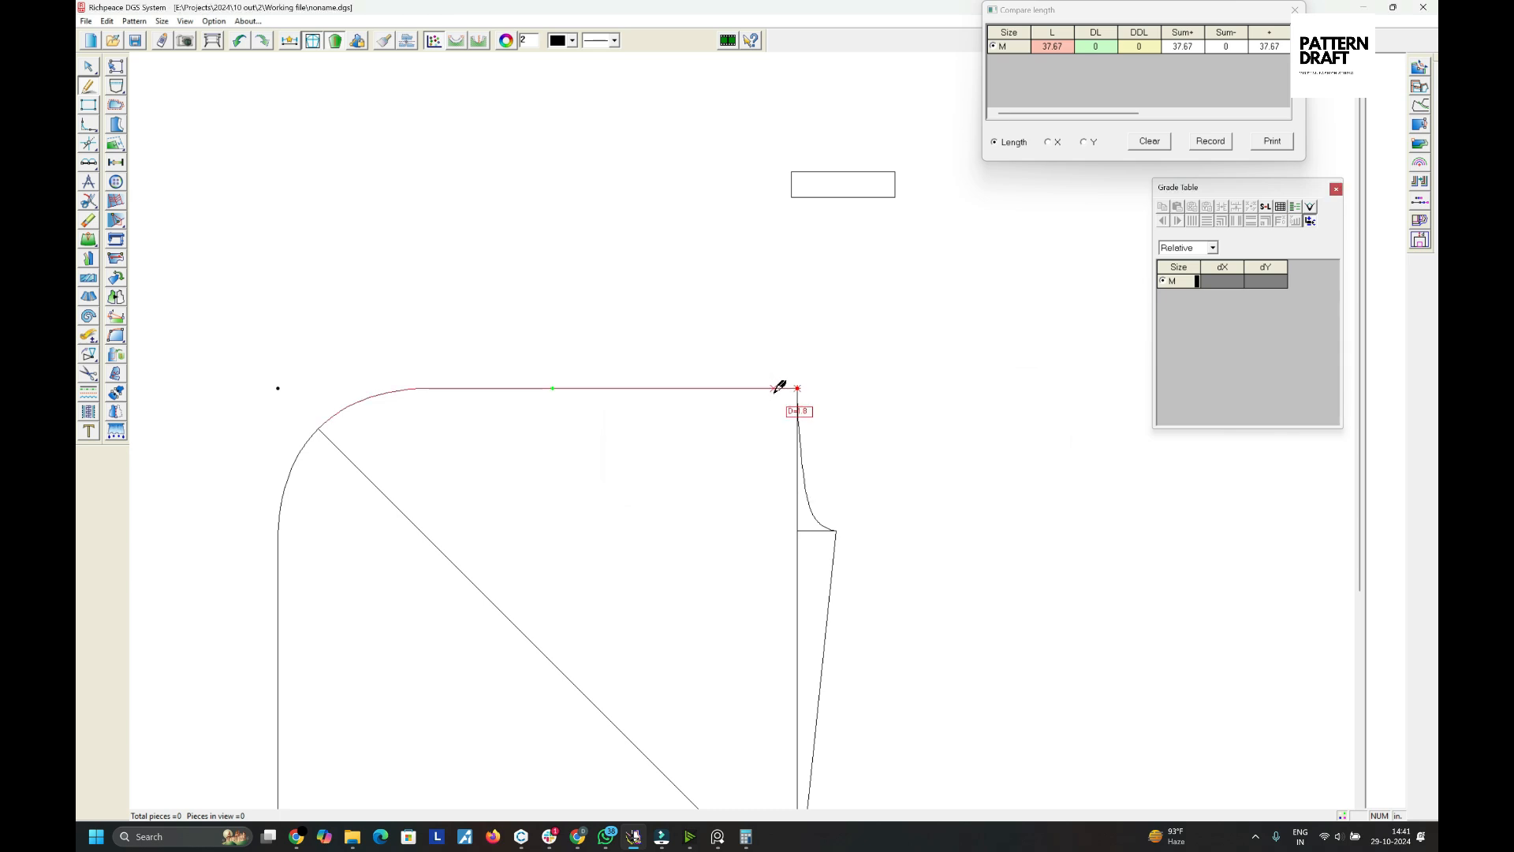
- Draw a vertical line down from a point 1 in along the top edge from the top-right corner, about 10 in long
{"action": "left_click", "coordinate": [774, 390]}
{"action": "type", "text": "1"}
{"action": "key", "text": "Return"}
{"action": "left_click", "coordinate": [750, 519]}
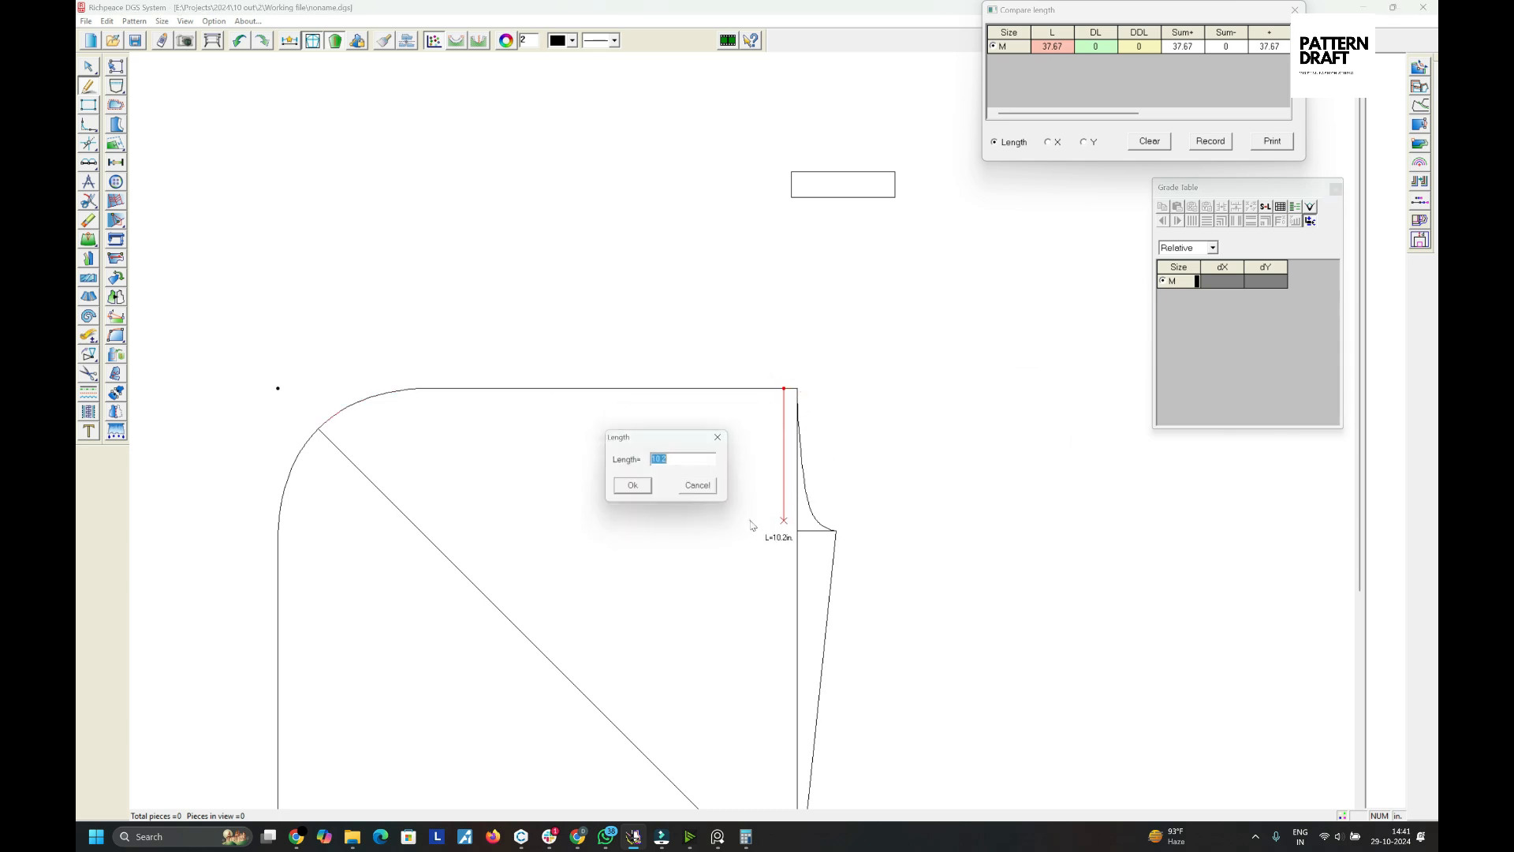
{"action": "left_click", "coordinate": [631, 488]}
- Add a parallel line 5.9 in to the left of the new vertical line
{"action": "scroll", "coordinate": [771, 389], "scroll_direction": "up", "scroll_amount": 2}
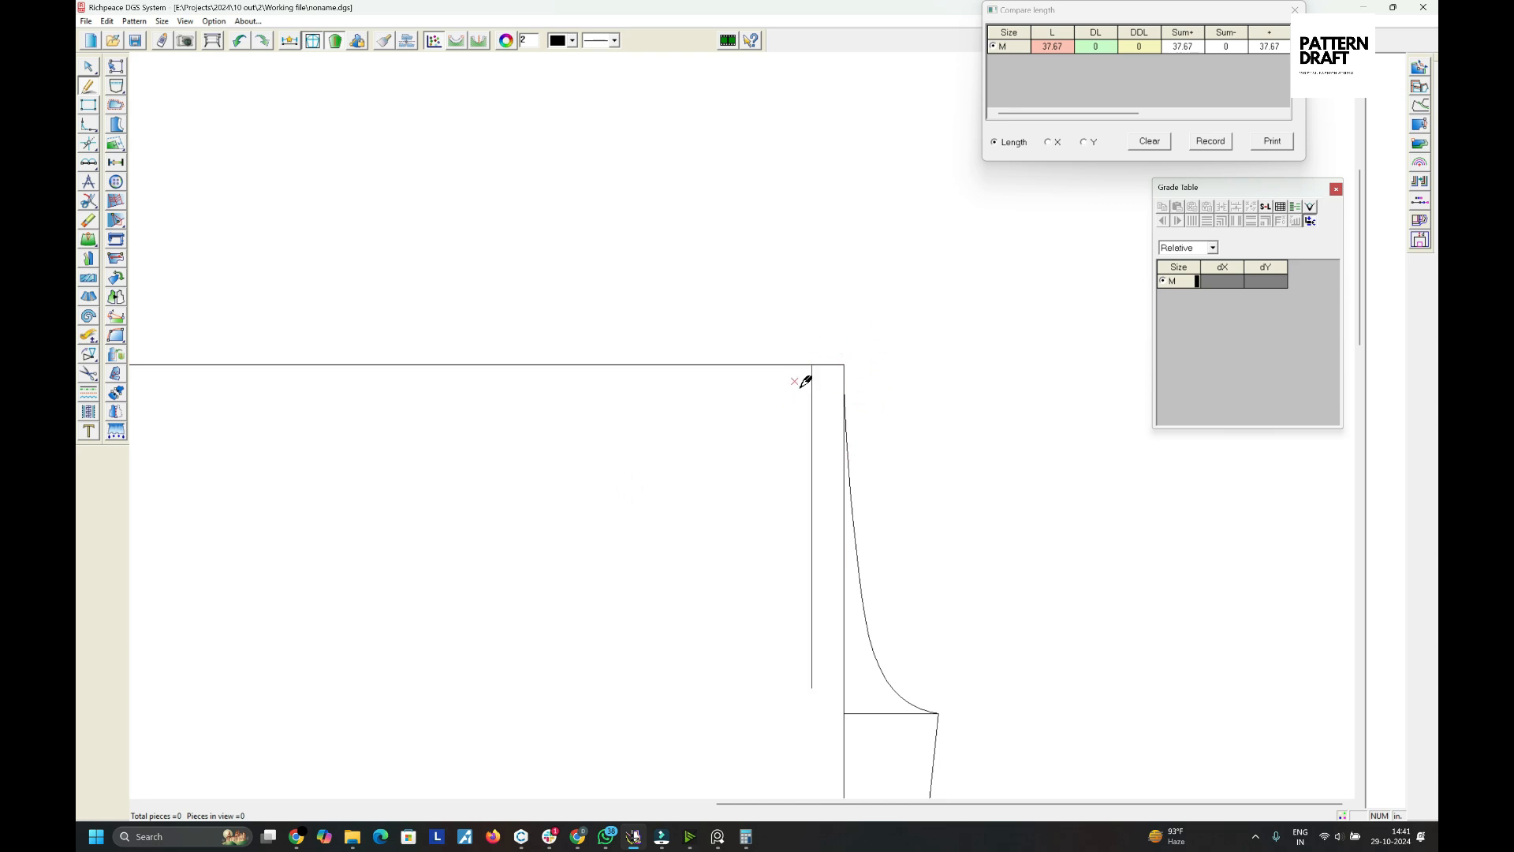
{"action": "scroll", "coordinate": [750, 415], "scroll_direction": "down", "scroll_amount": 2}
{"action": "scroll", "coordinate": [740, 428], "scroll_direction": "up", "scroll_amount": 1}
{"action": "left_click", "coordinate": [746, 422]}
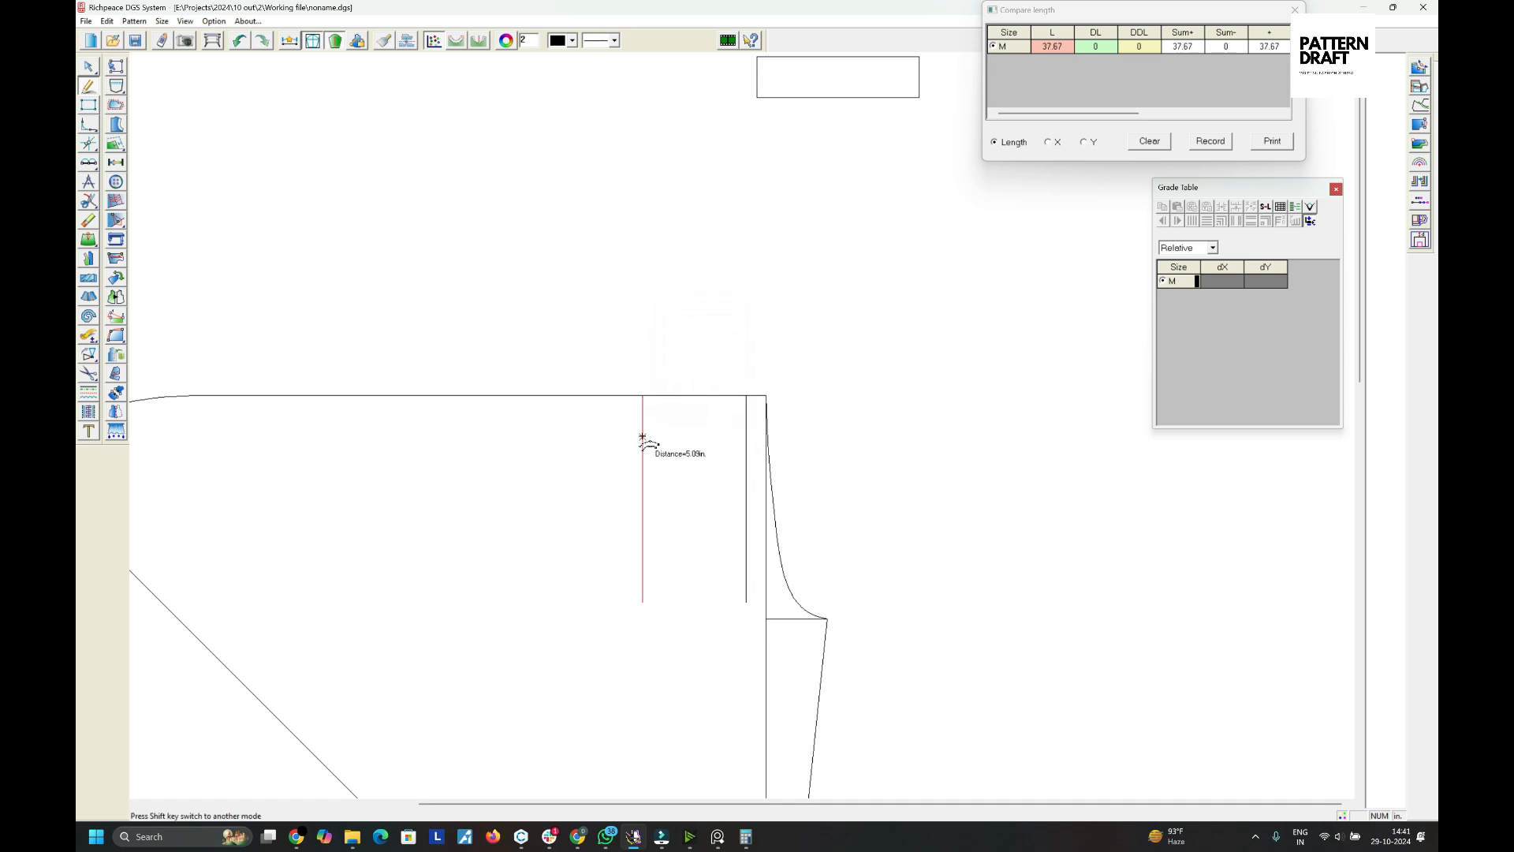
{"action": "left_click", "coordinate": [643, 436]}
{"action": "type", "text": "5.93"}
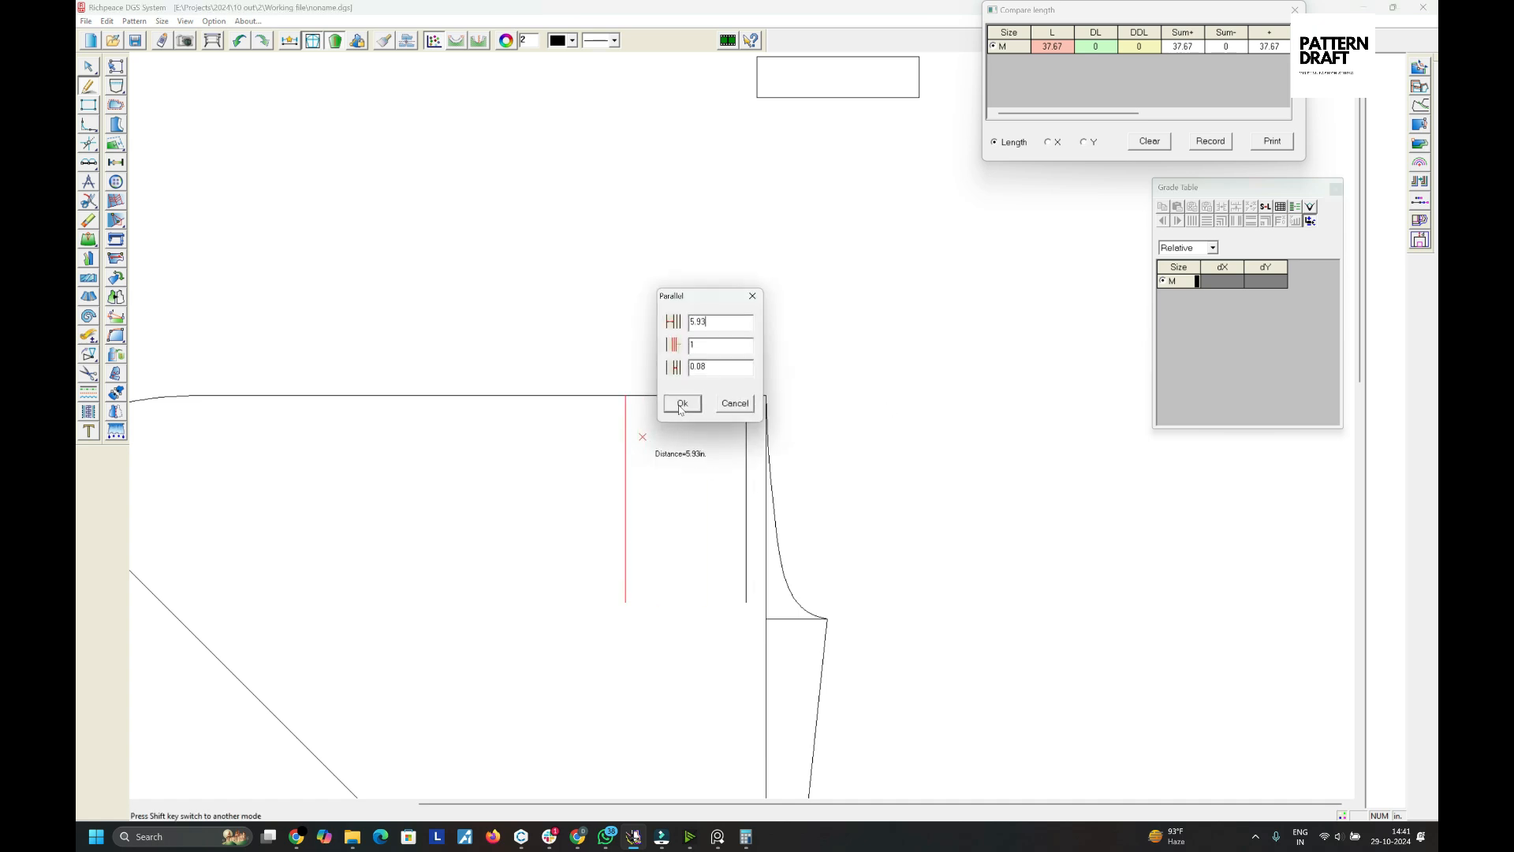
{"action": "left_click", "coordinate": [682, 404]}
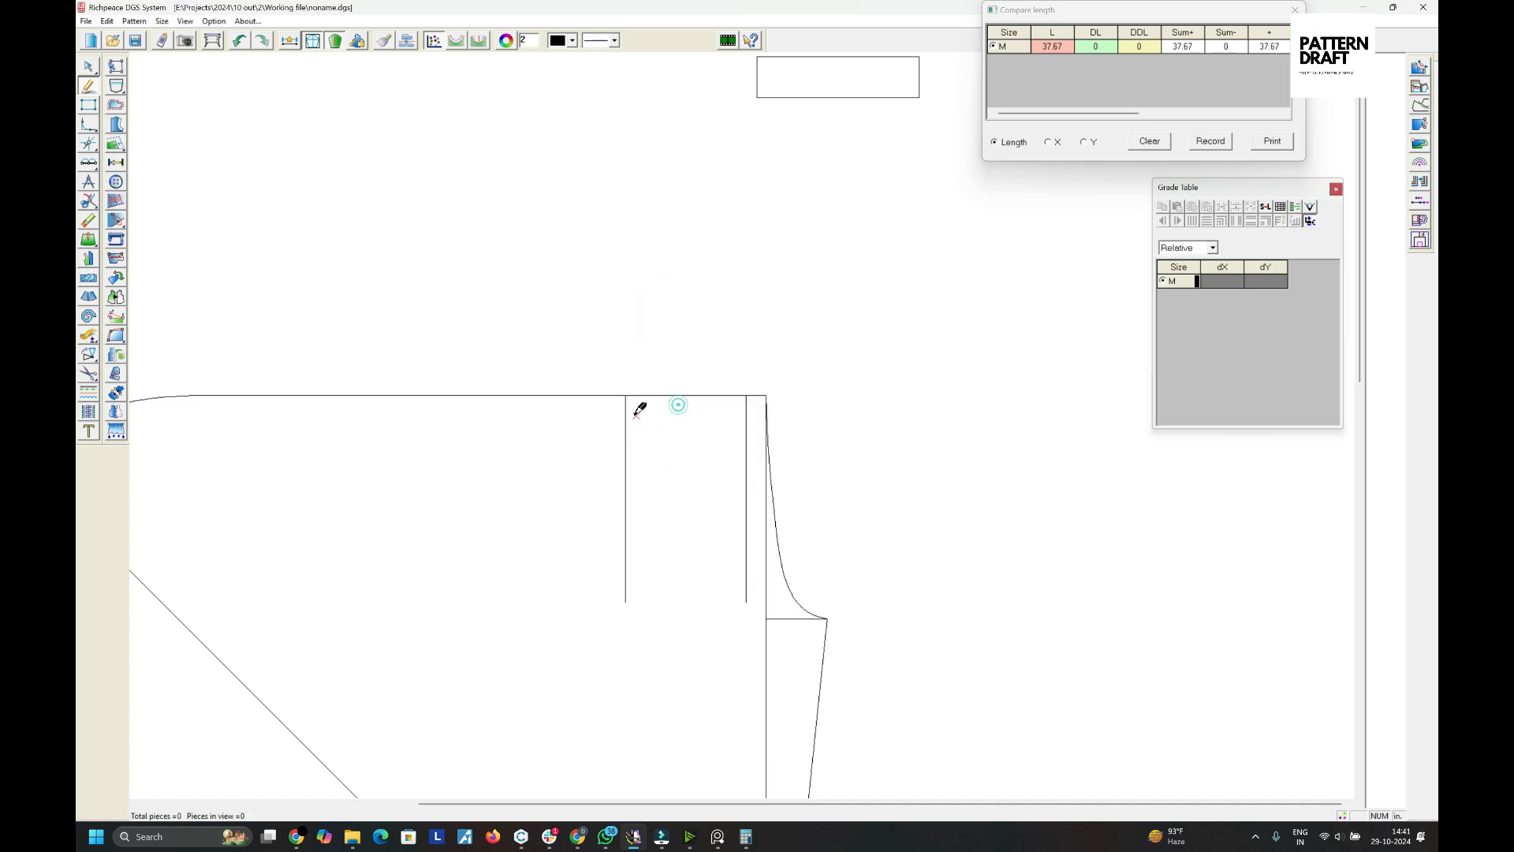
- Add two more parallel lines leftward, spaced 1 in and then 5.93 in
{"action": "left_click", "coordinate": [567, 430]}
{"action": "type", "text": "1"}
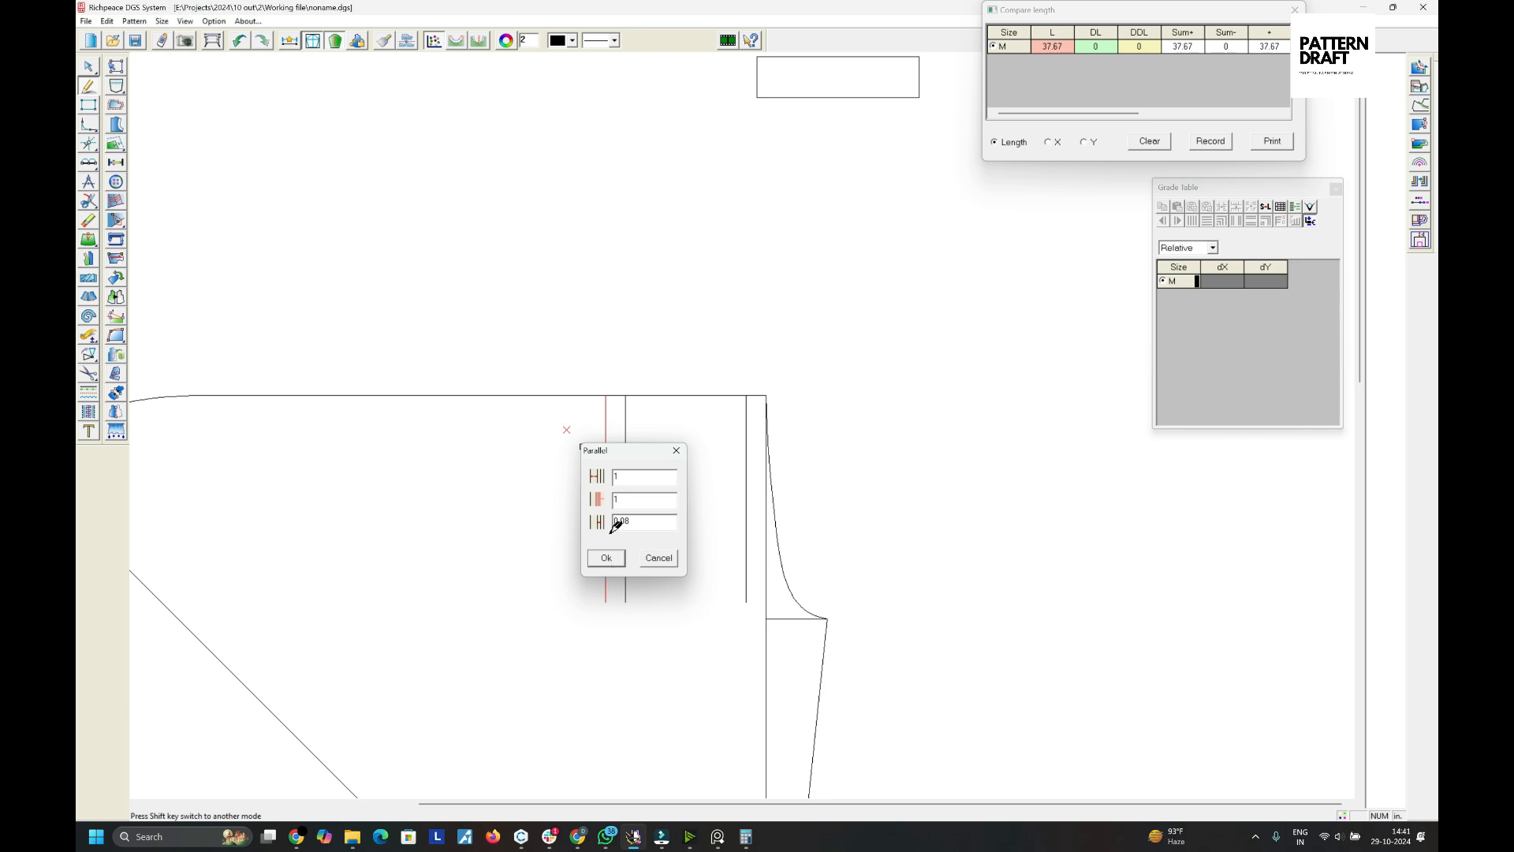
{"action": "left_click", "coordinate": [606, 558]}
{"action": "left_click", "coordinate": [539, 467]}
{"action": "type", "text": "5"}
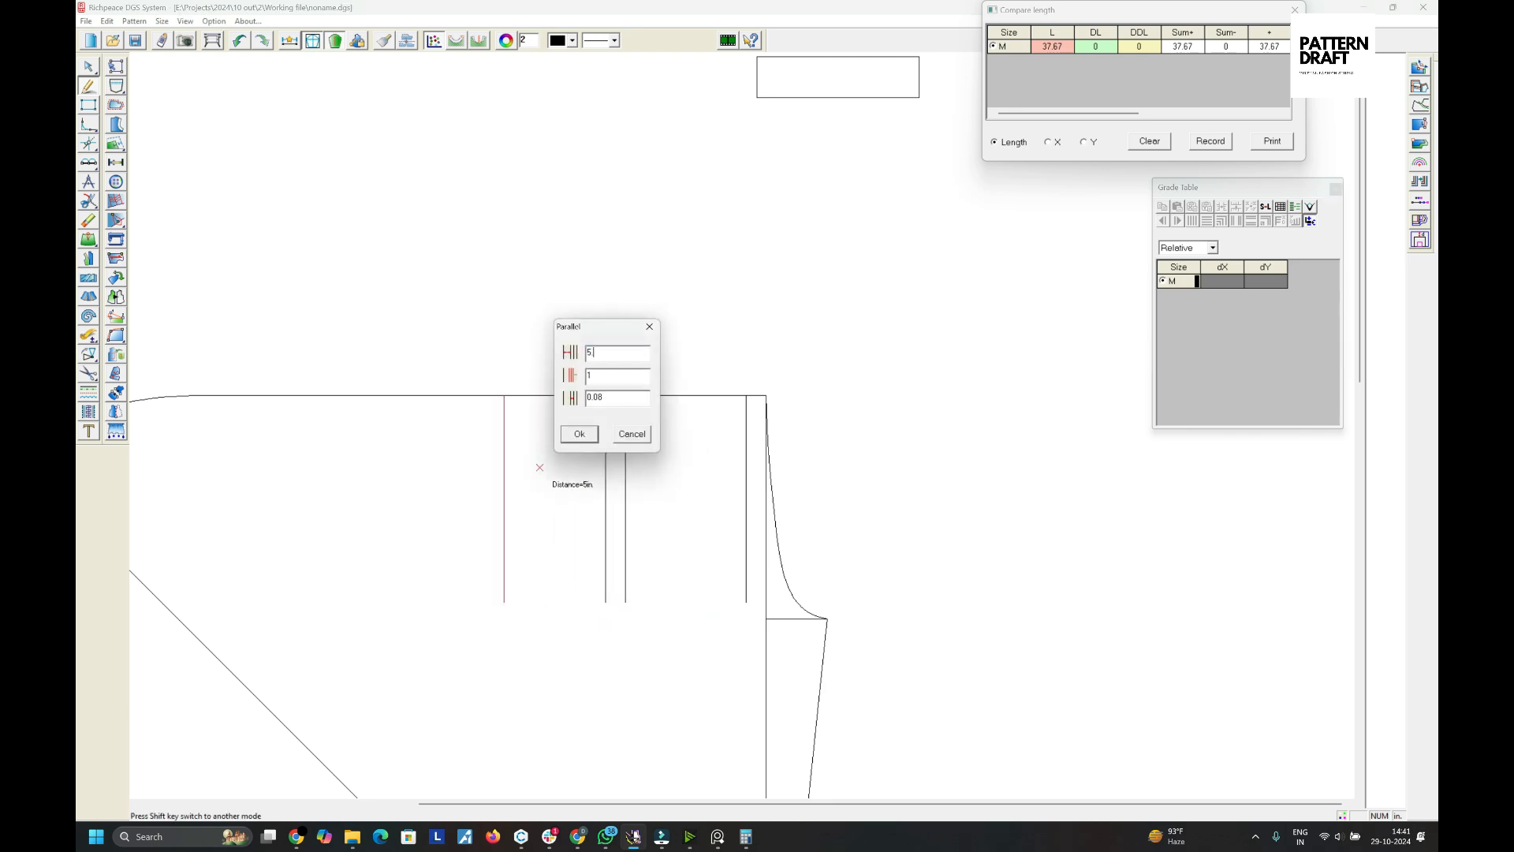
{"action": "type", "text": ".93"}
{"action": "key", "text": "Return"}
- Continue adding parallel lines leftward with alternating 1 in and 5.93 in spacings
{"action": "scroll", "coordinate": [502, 463], "scroll_direction": "down", "scroll_amount": 4}
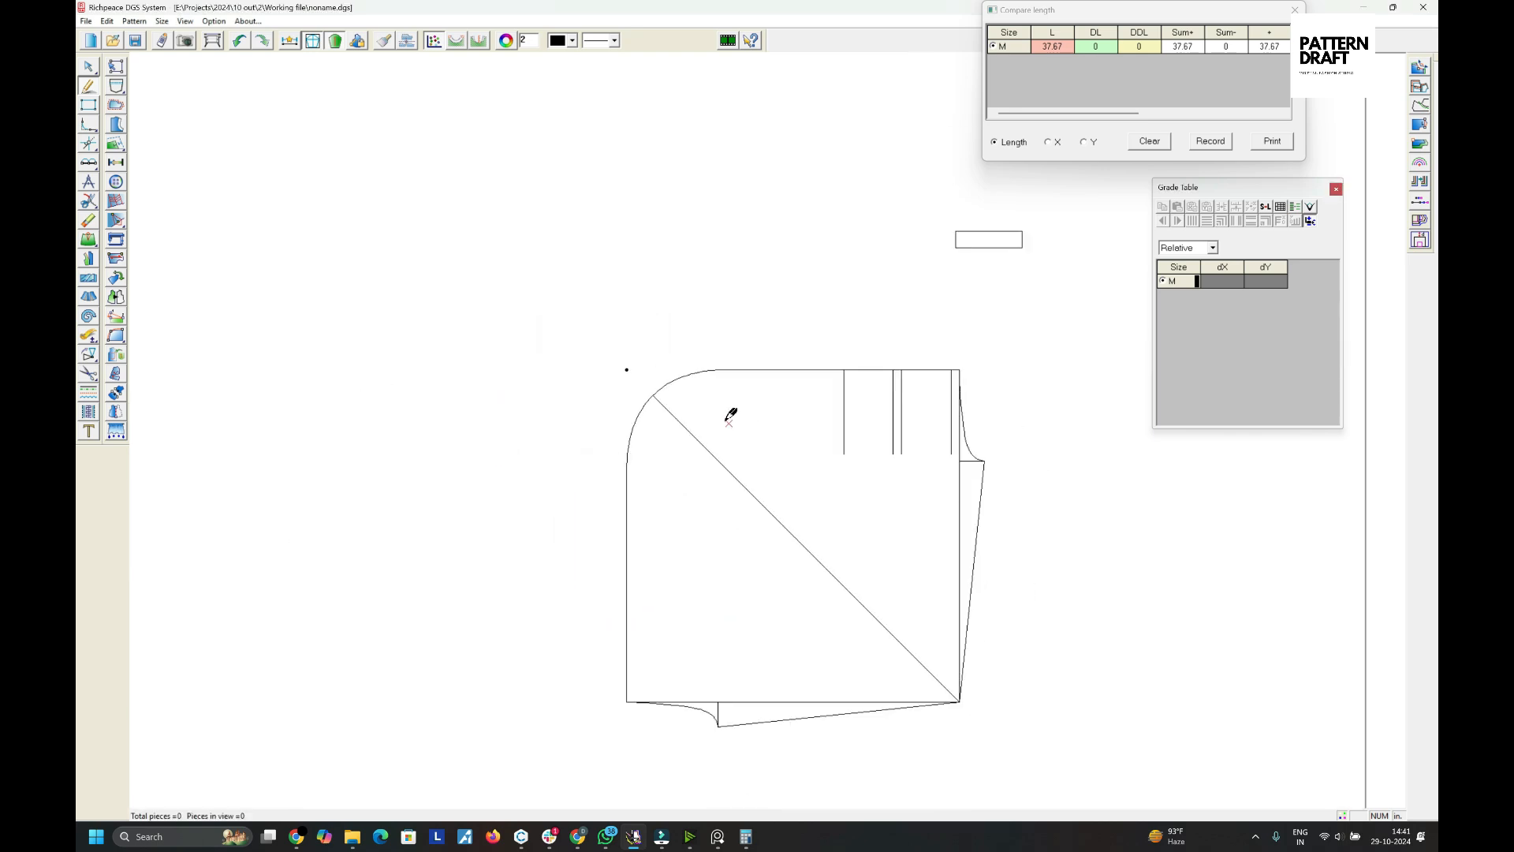
{"action": "scroll", "coordinate": [731, 421], "scroll_direction": "up", "scroll_amount": 2}
{"action": "left_click_drag", "start_coordinate": [905, 365], "coordinate": [757, 370]}
{"action": "type", "text": "1"}
{"action": "key", "text": "Return"}
{"action": "key", "text": "Return"}
{"action": "type", "text": "1"}
{"action": "key", "text": "Return"}
{"action": "type", "text": "5.93"}
{"action": "key", "text": "Return"}
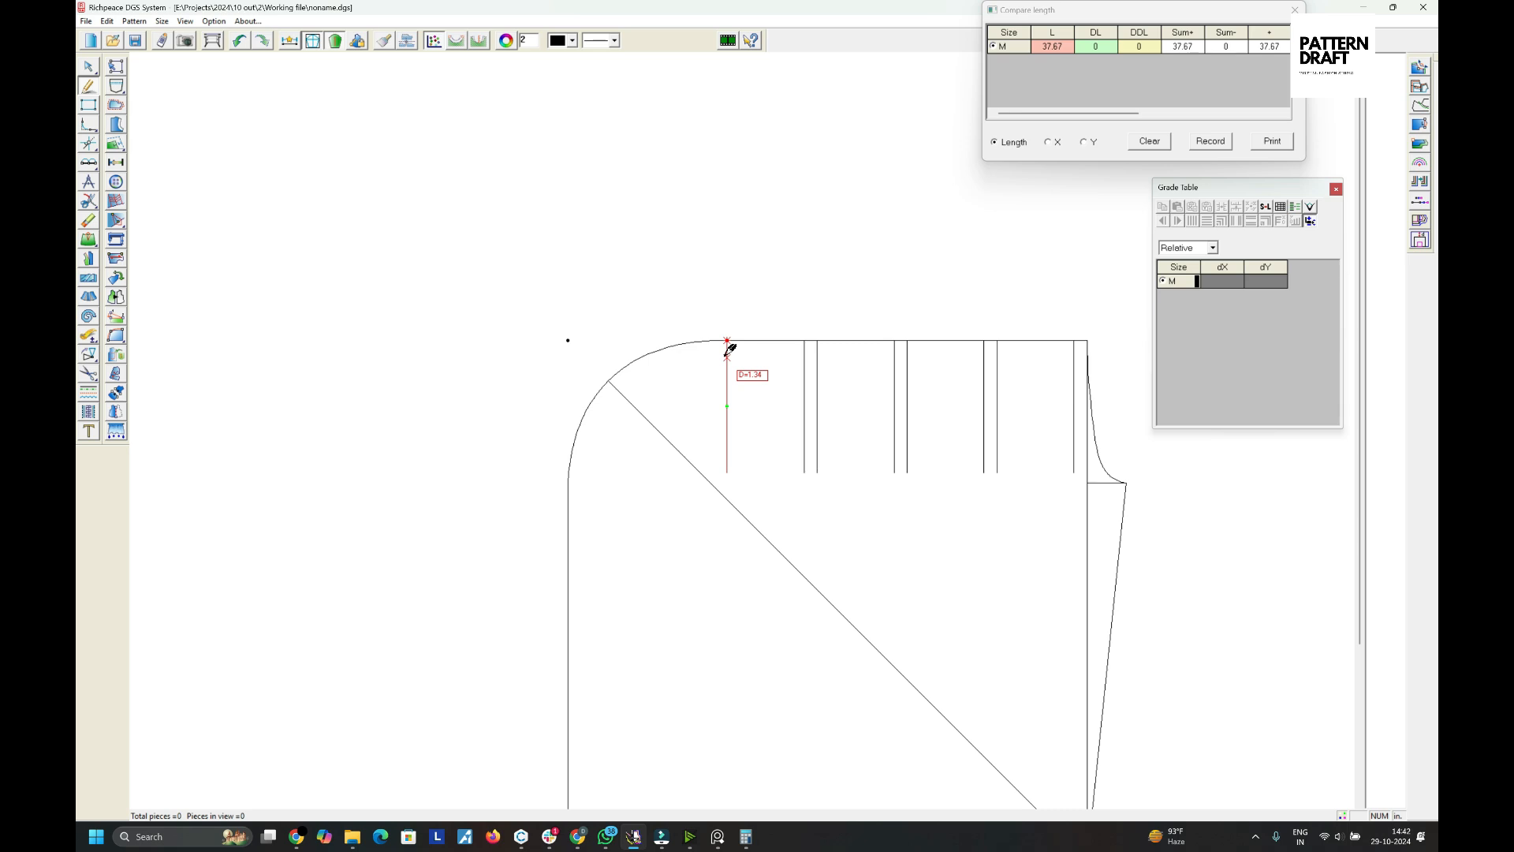
- Add one more parallel line 5.93 in further left, crossing the rounded corner
{"action": "left_click_drag", "start_coordinate": [725, 353], "coordinate": [683, 354]}
{"action": "left_click", "coordinate": [683, 354]}
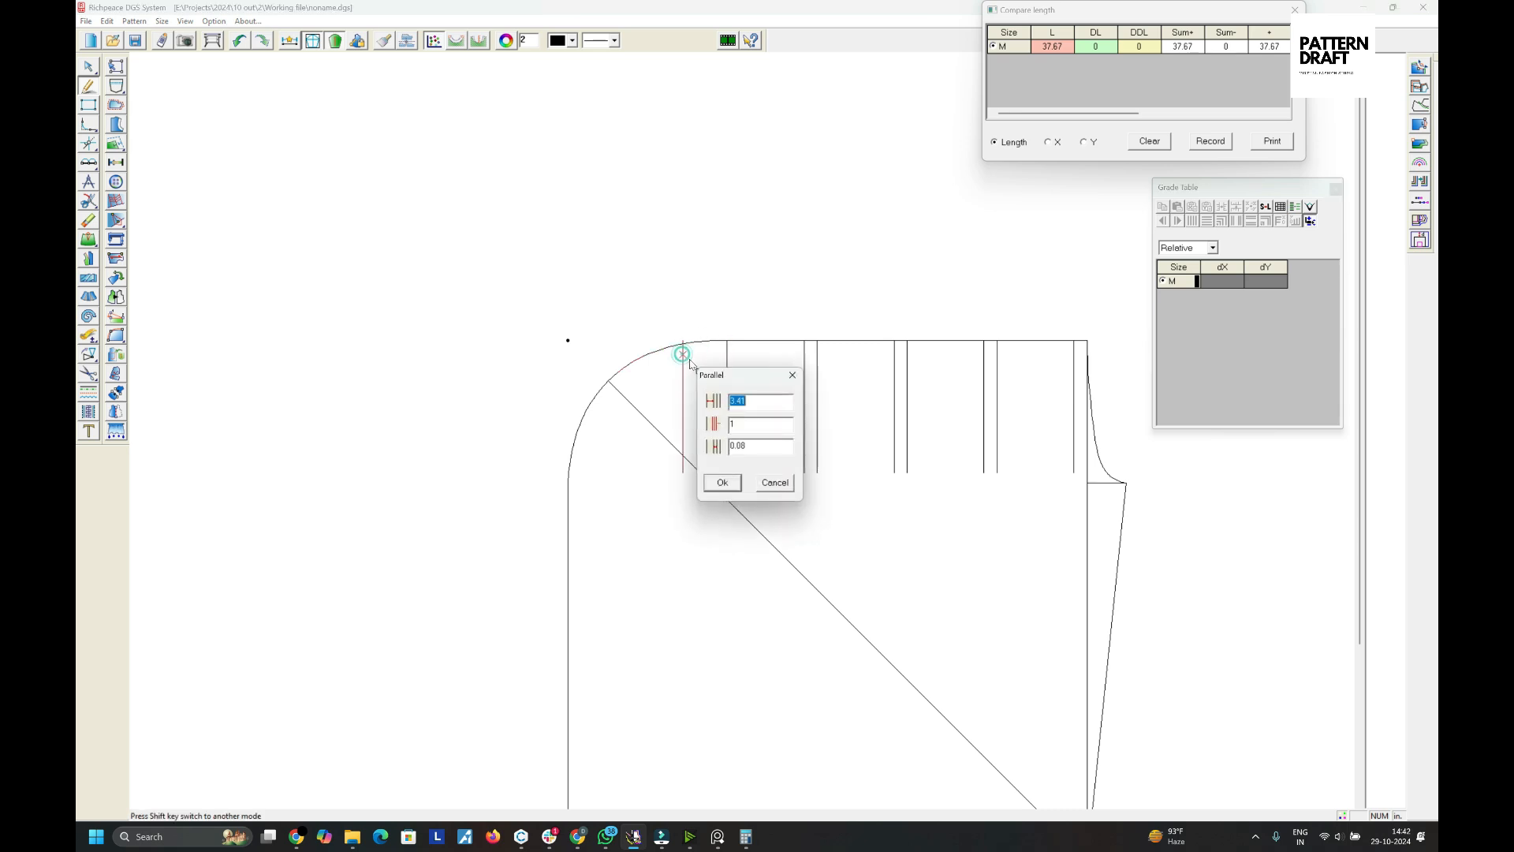
{"action": "type", "text": "5.93"}
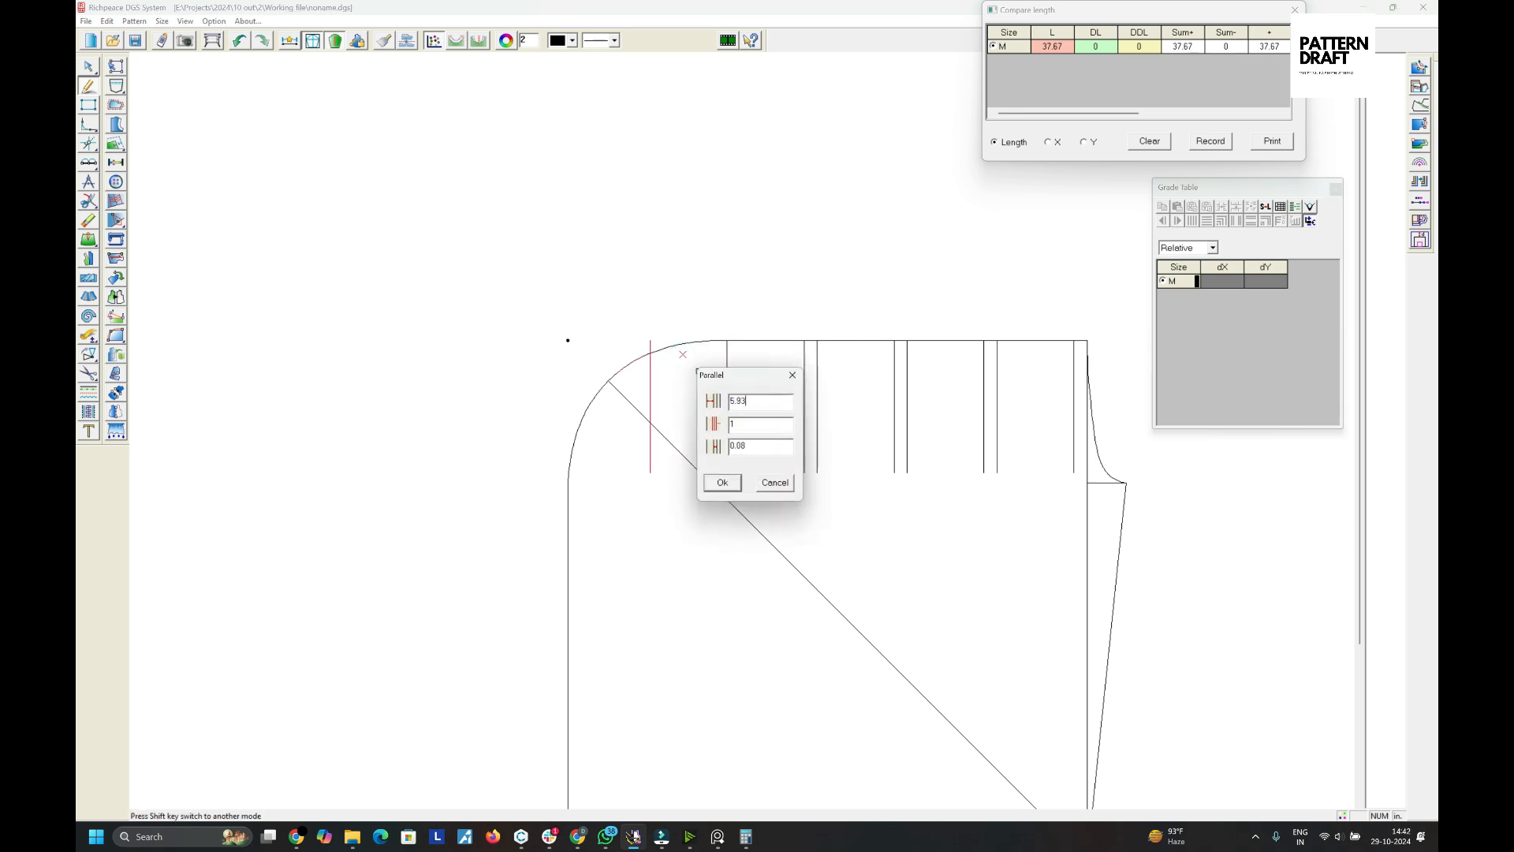
{"action": "key", "text": "Return"}
{"action": "scroll", "coordinate": [746, 428], "scroll_direction": "up", "scroll_amount": 2}
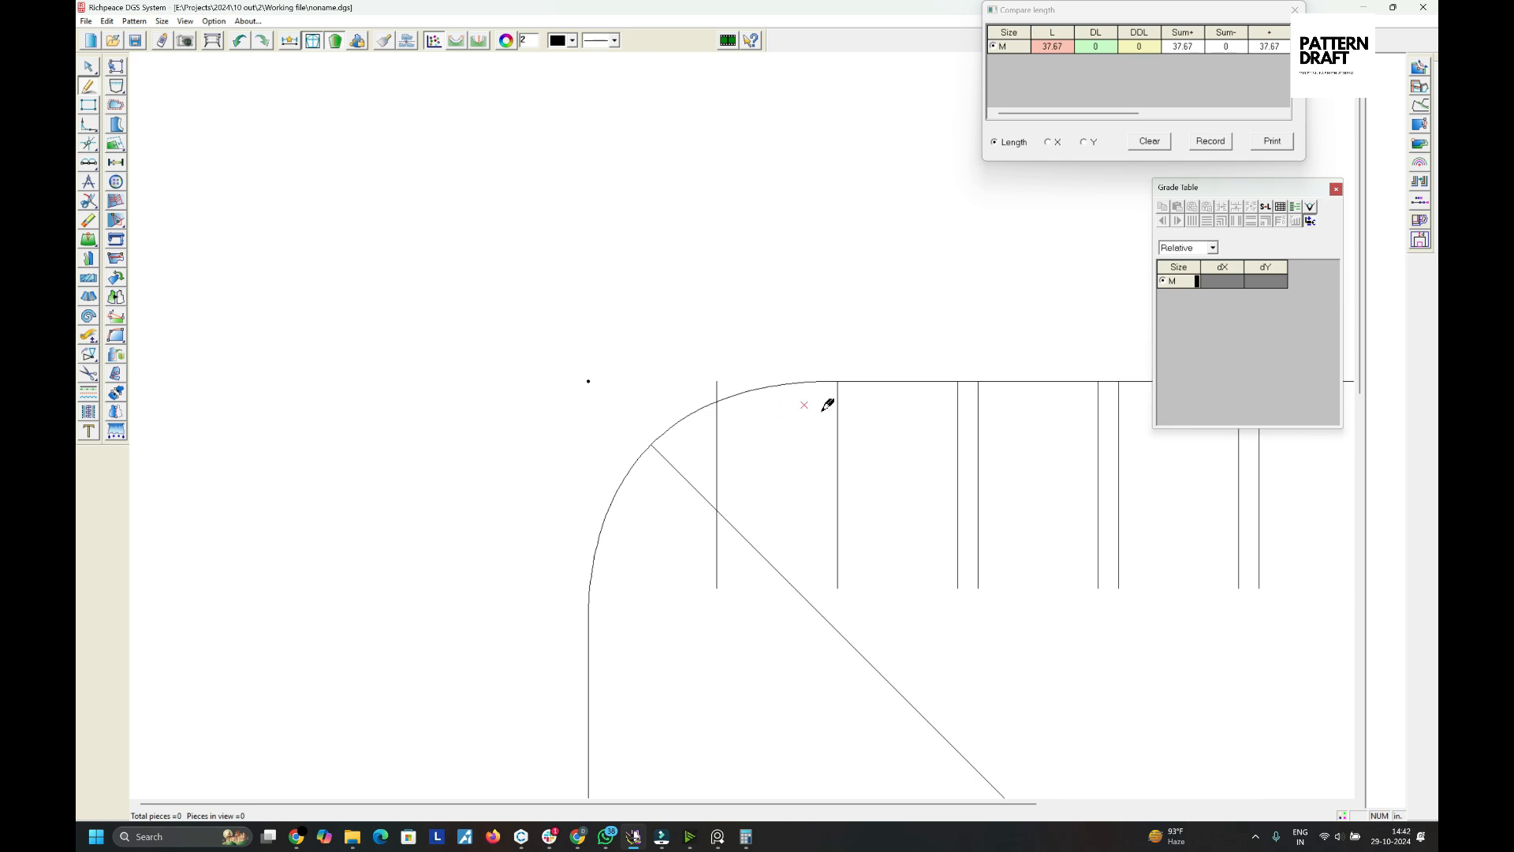
- Cut the rounded top curve where the leftmost vertical line meets it
{"action": "left_click", "coordinate": [733, 399]}
{"action": "right_click", "coordinate": [747, 439]}
{"action": "key", "text": "a"}
{"action": "key", "text": "r"}
{"action": "scroll", "coordinate": [737, 435], "scroll_direction": "down", "scroll_amount": 2}
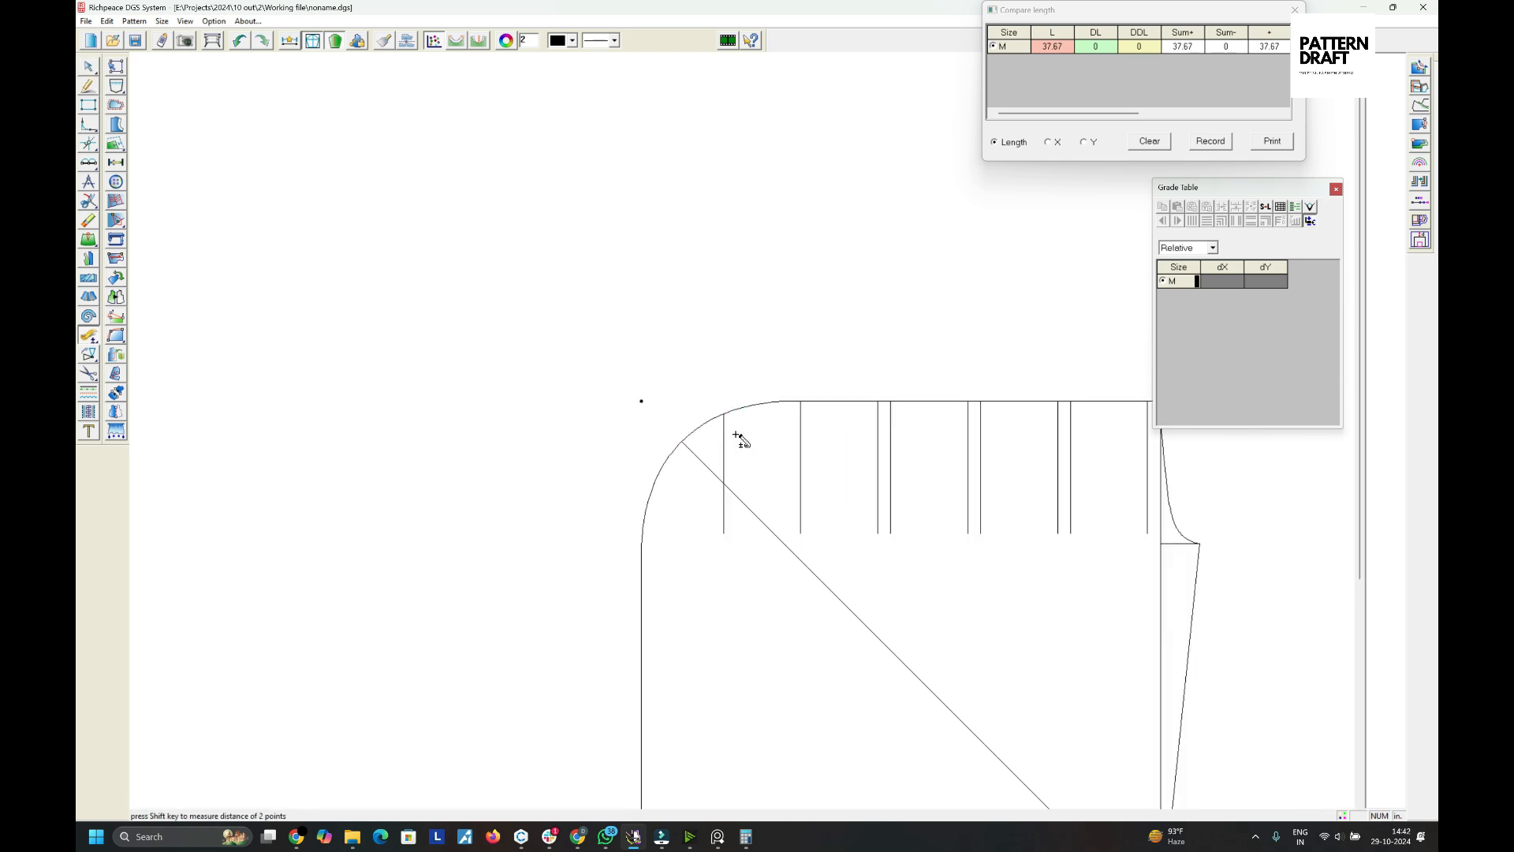
{"action": "scroll", "coordinate": [723, 410], "scroll_direction": "up", "scroll_amount": 2}
{"action": "left_click", "coordinate": [698, 433]}
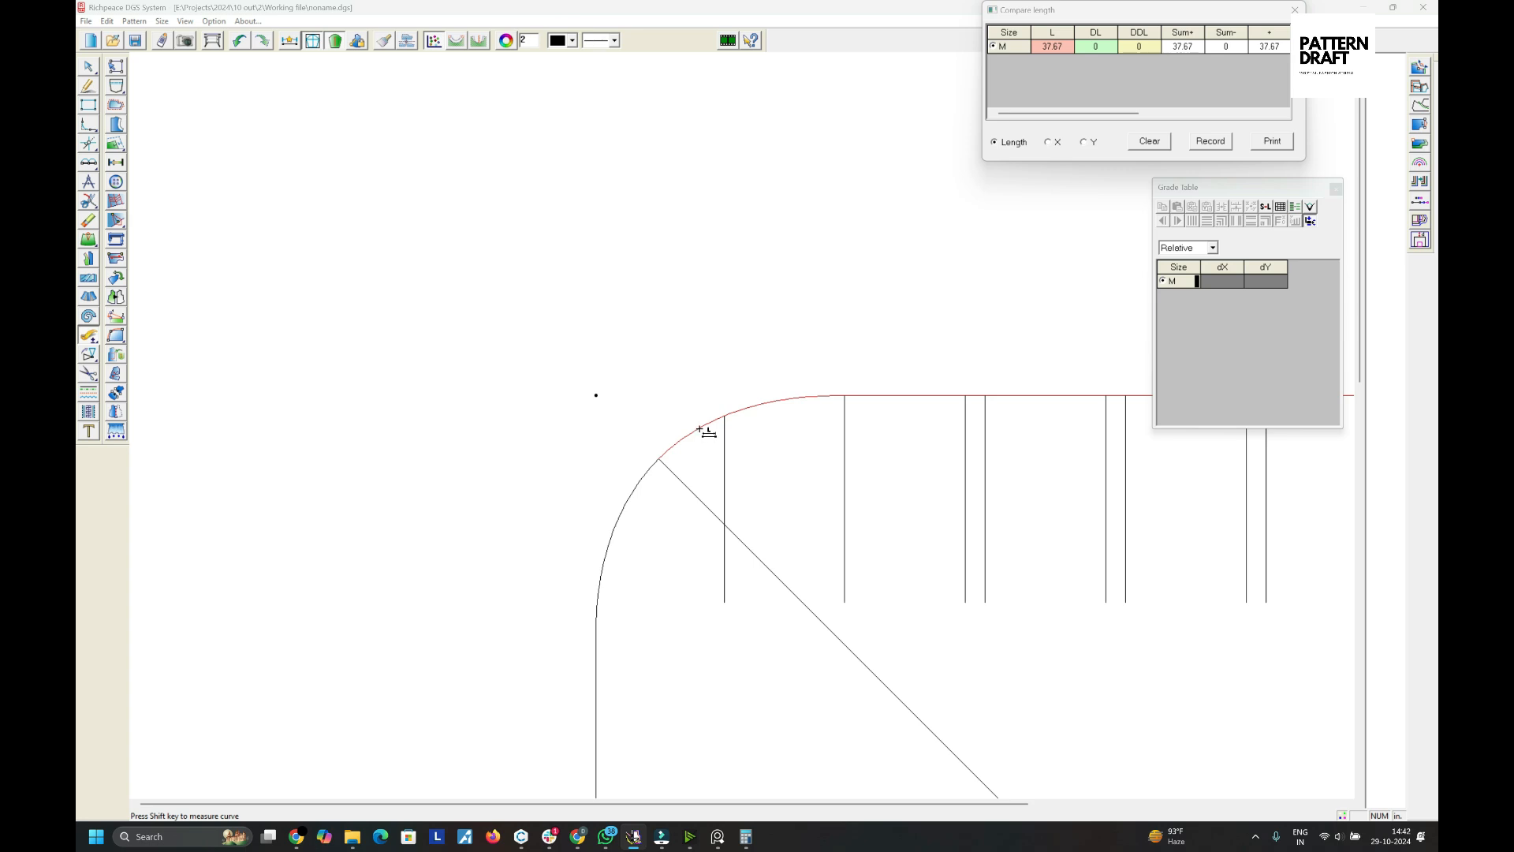
{"action": "key", "text": "shift"}
{"action": "key", "text": "a"}
{"action": "scroll", "coordinate": [753, 442], "scroll_direction": "down", "scroll_amount": 4}
{"action": "key", "text": "shift+c"}
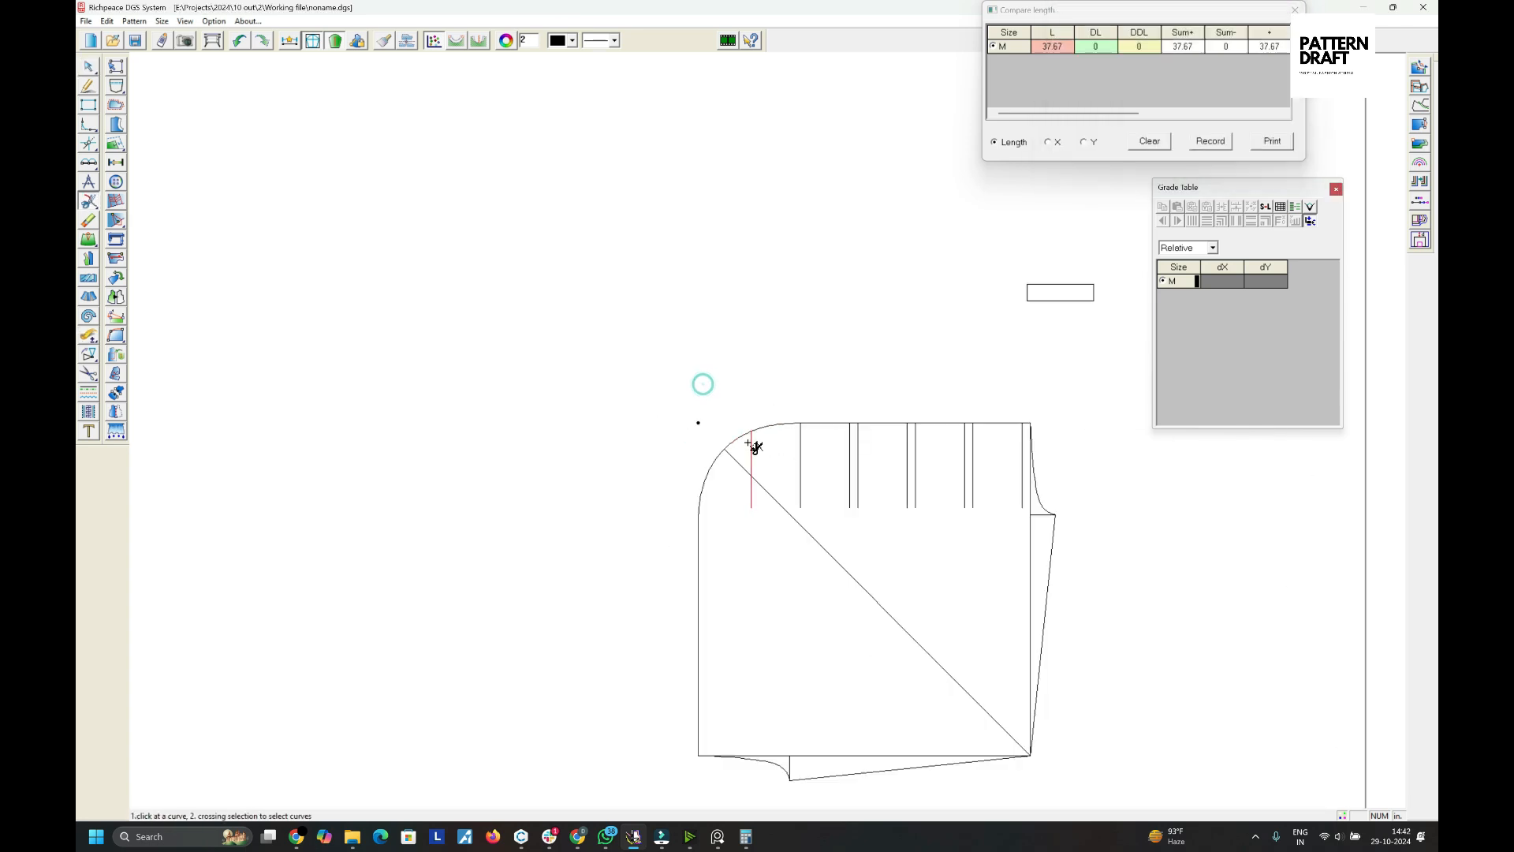
{"action": "scroll", "coordinate": [748, 439], "scroll_direction": "up", "scroll_amount": 3}
{"action": "left_click", "coordinate": [744, 433]}
{"action": "left_click", "coordinate": [754, 425]}
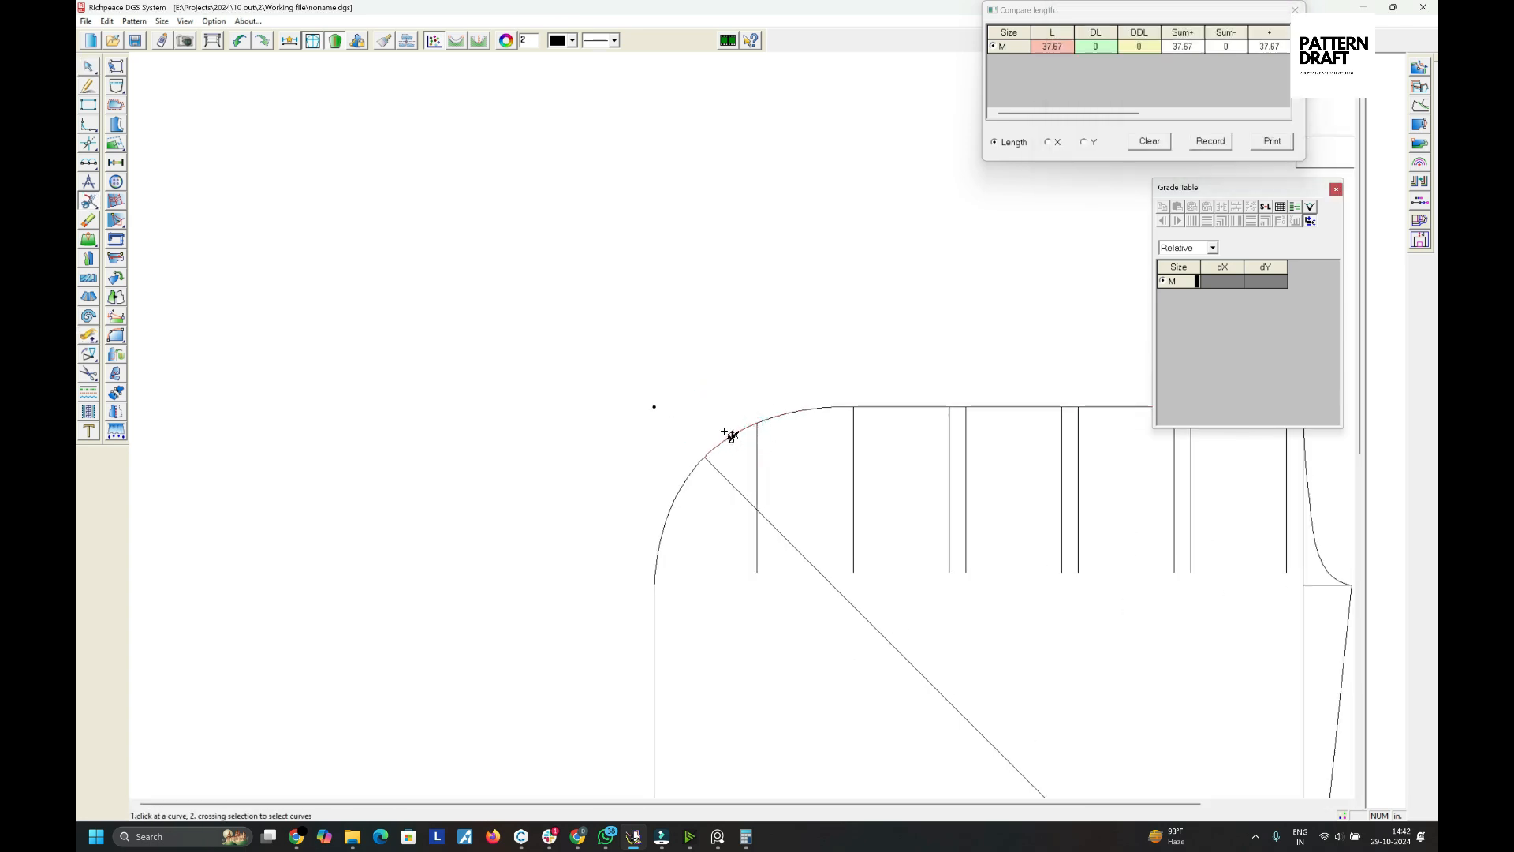
- Measure the length of the arc segment between the diagonal and the leftmost vertical line
{"action": "key", "text": "r"}
{"action": "left_click", "coordinate": [738, 435]}
{"action": "scroll", "coordinate": [749, 444], "scroll_direction": "down", "scroll_amount": 3}
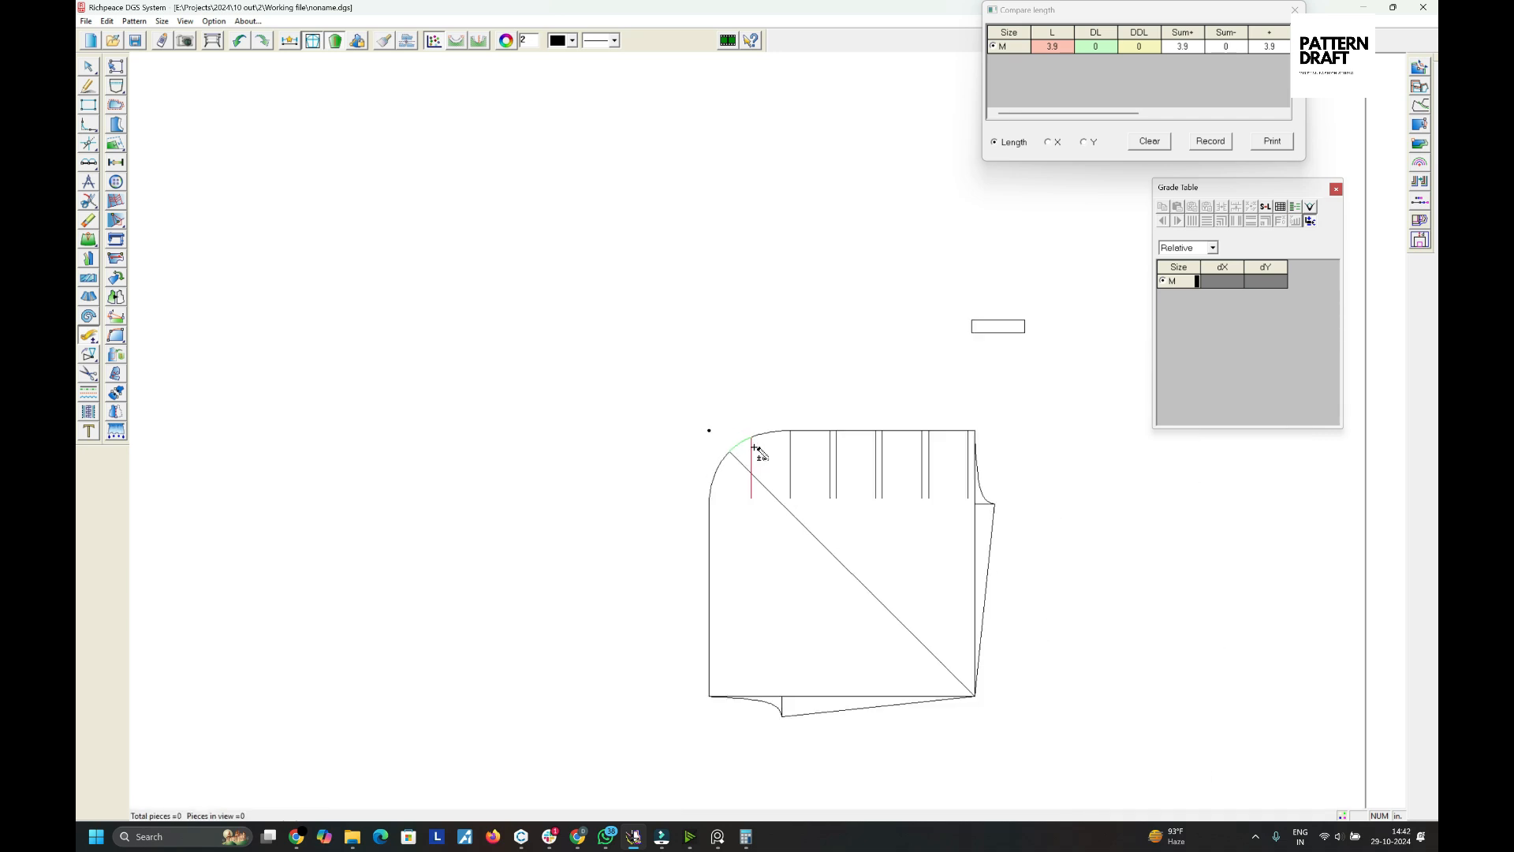
{"action": "scroll", "coordinate": [750, 433], "scroll_direction": "up", "scroll_amount": 4}
{"action": "key", "text": "shift"}
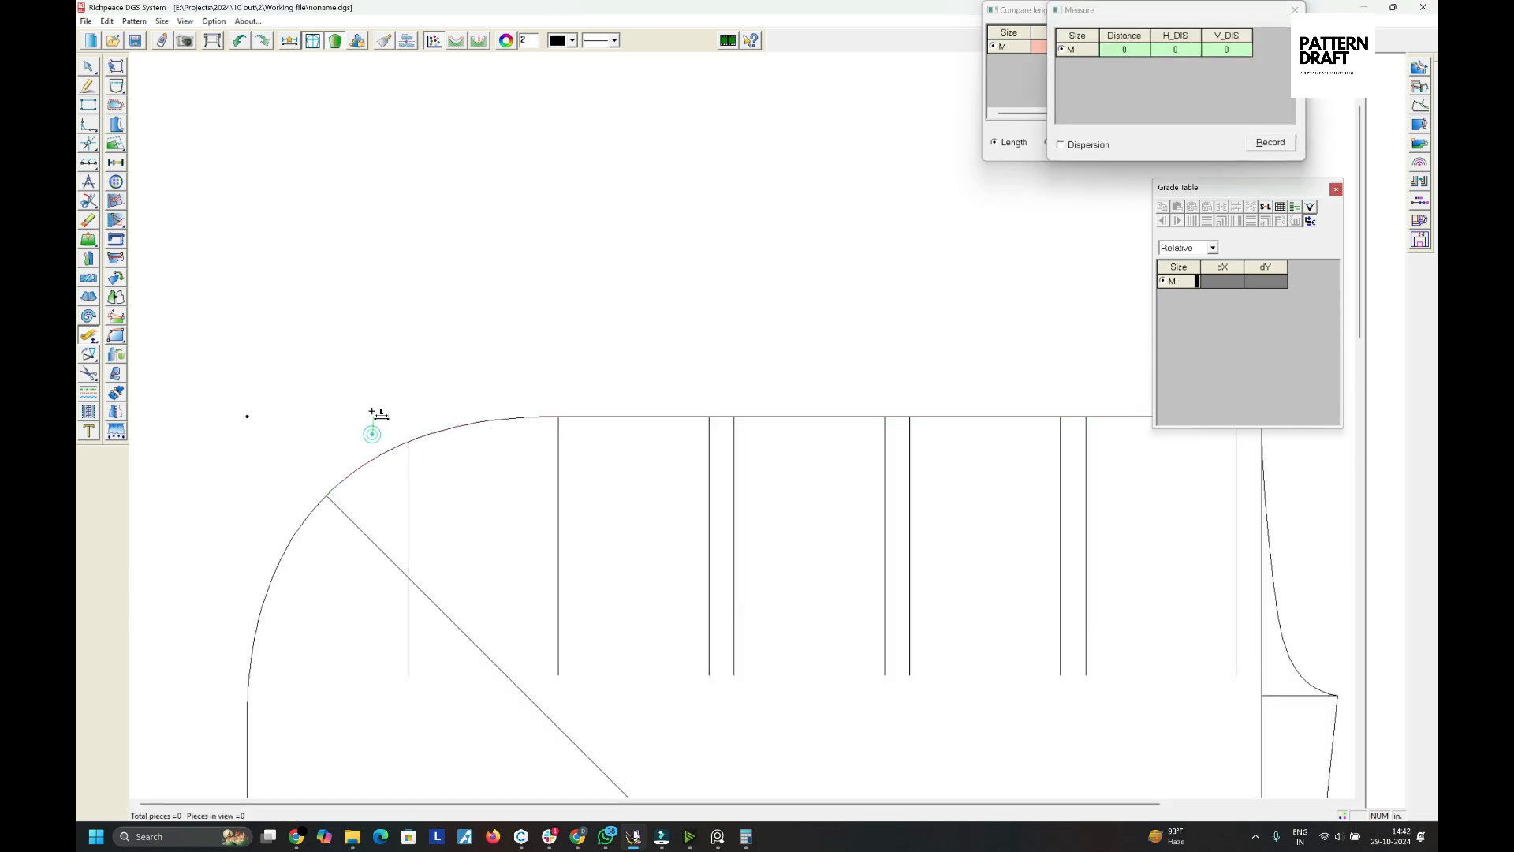
{"action": "key", "text": "shift"}
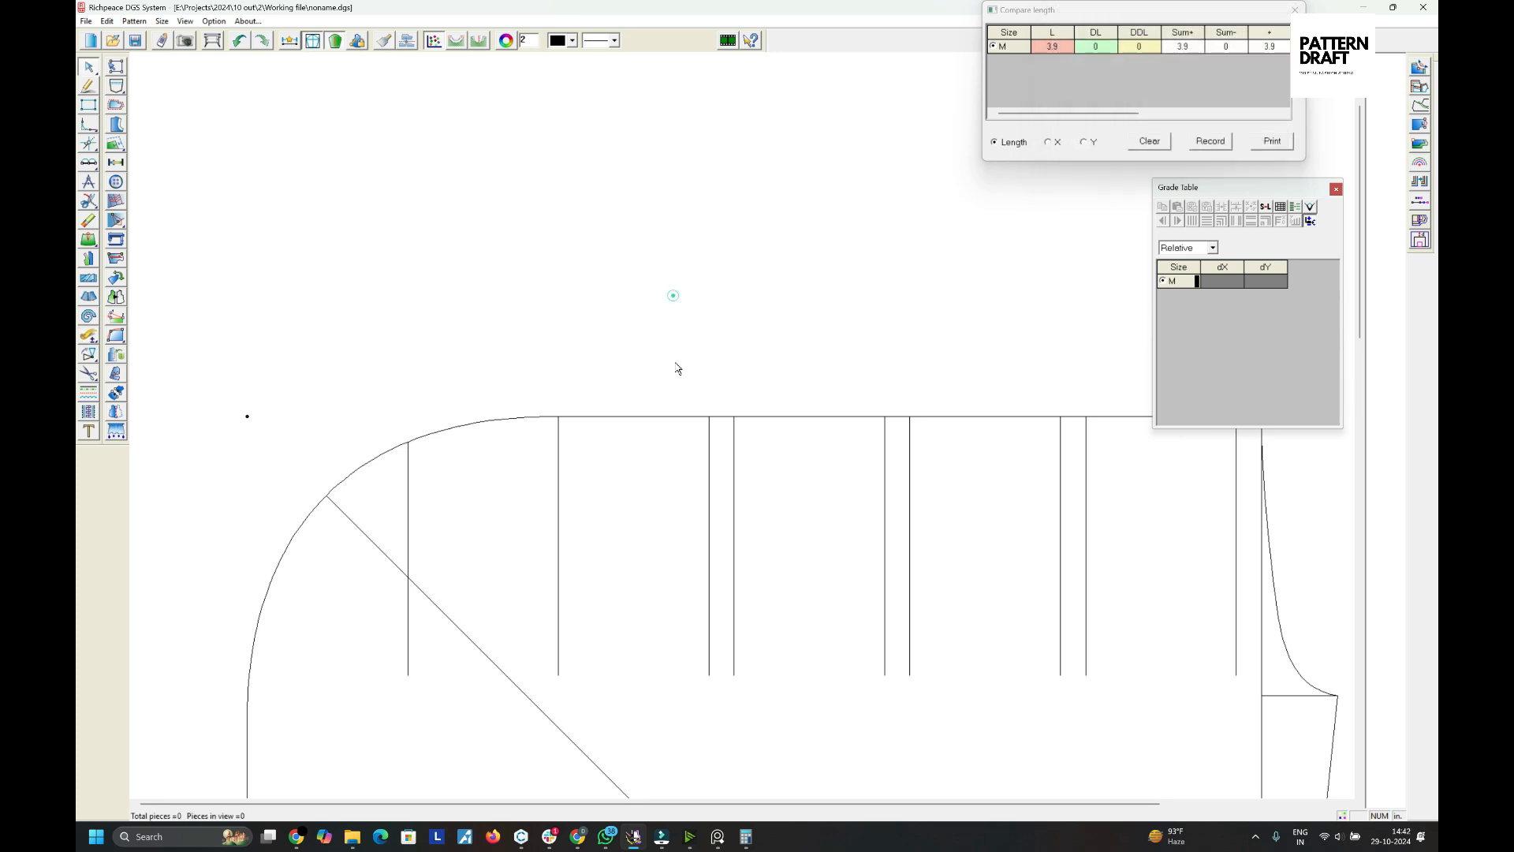
{"action": "scroll", "coordinate": [630, 438], "scroll_direction": "down", "scroll_amount": 4}
{"action": "scroll", "coordinate": [812, 436], "scroll_direction": "up", "scroll_amount": 1}
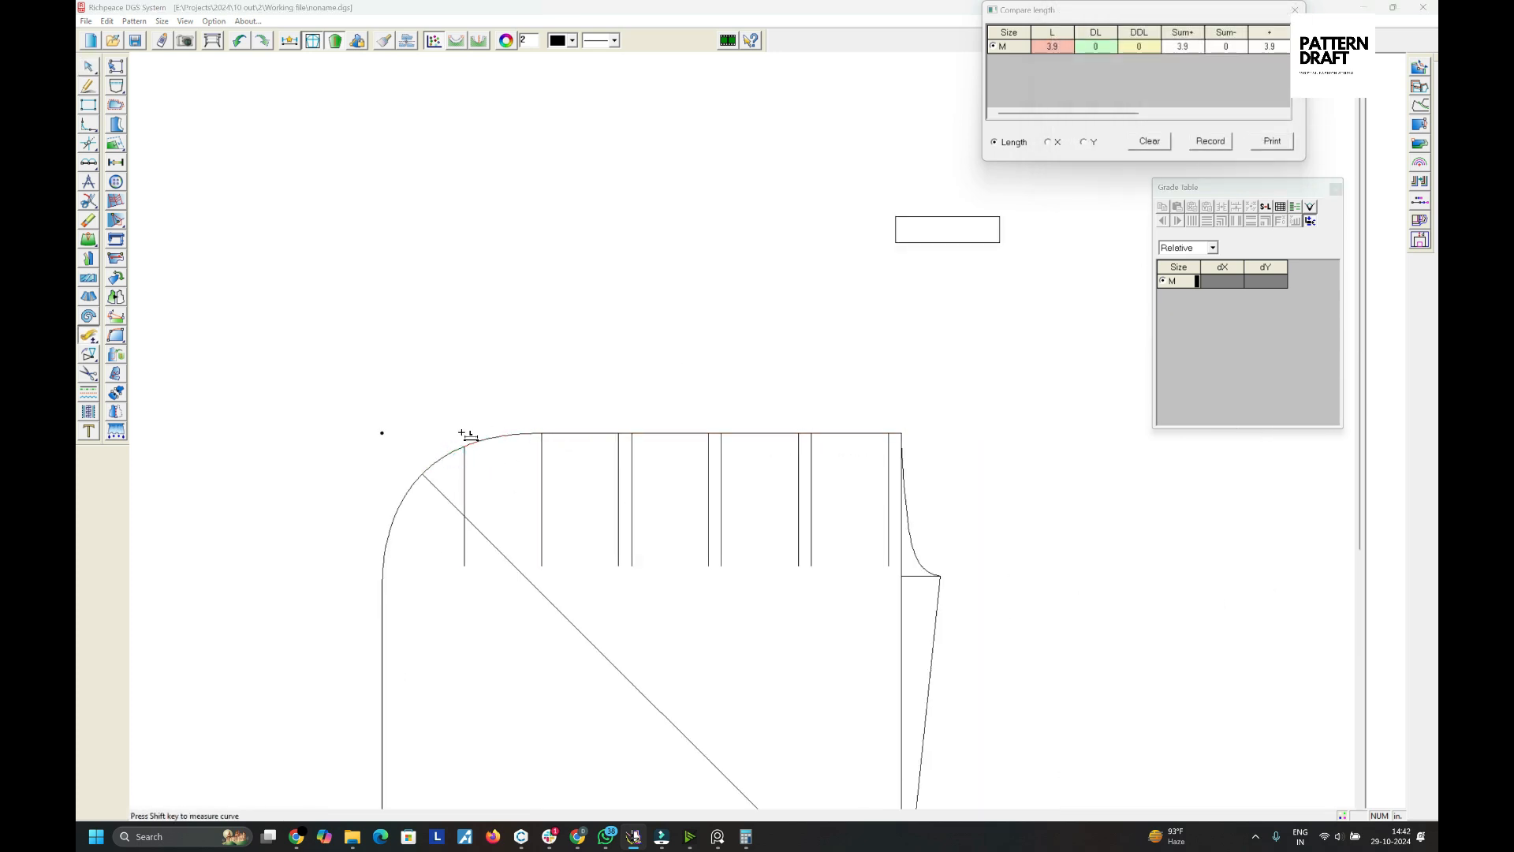
- Re-measure the arc segment next to the corner and clear the length comparison
{"action": "right_click", "coordinate": [439, 443]}
{"action": "left_click", "coordinate": [439, 442]}
{"action": "key", "text": "r"}
{"action": "left_click", "coordinate": [437, 459]}
{"action": "scroll", "coordinate": [438, 458], "scroll_direction": "up", "scroll_amount": 5}
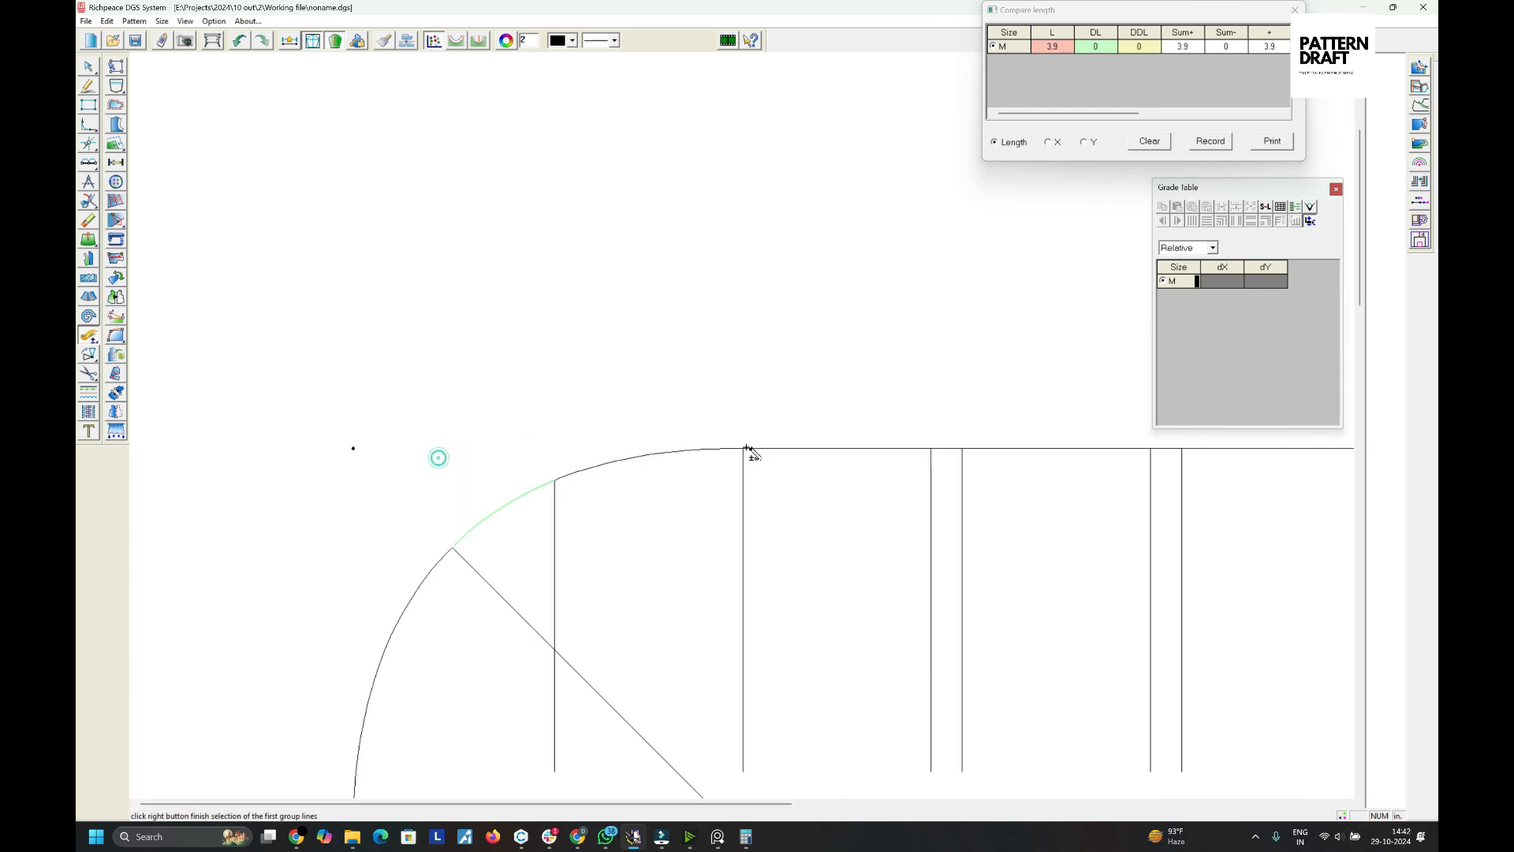
{"action": "scroll", "coordinate": [867, 473], "scroll_direction": "down", "scroll_amount": 5}
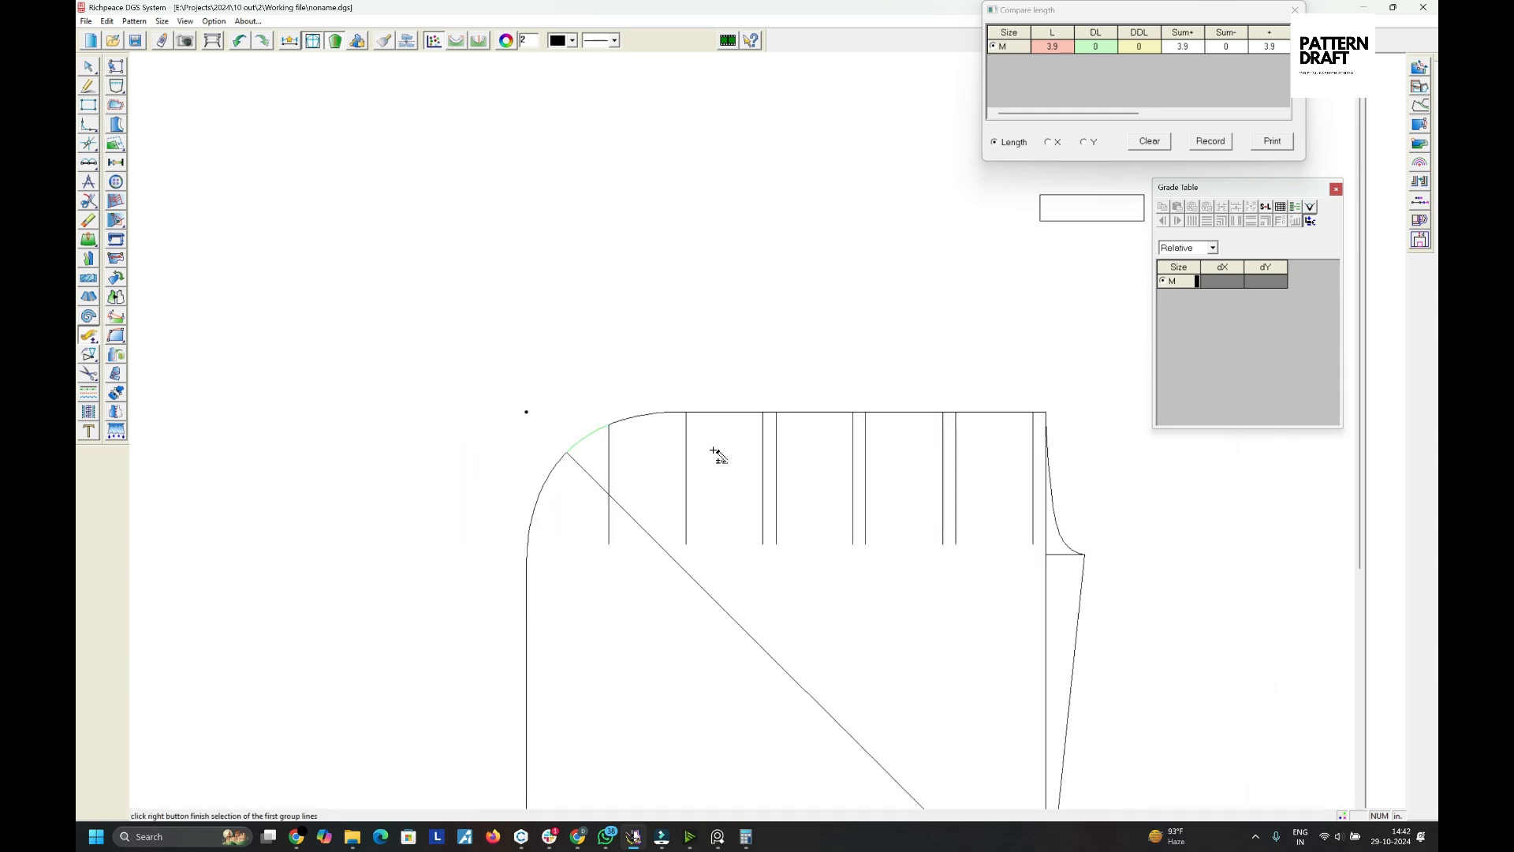
{"action": "right_click", "coordinate": [698, 439]}
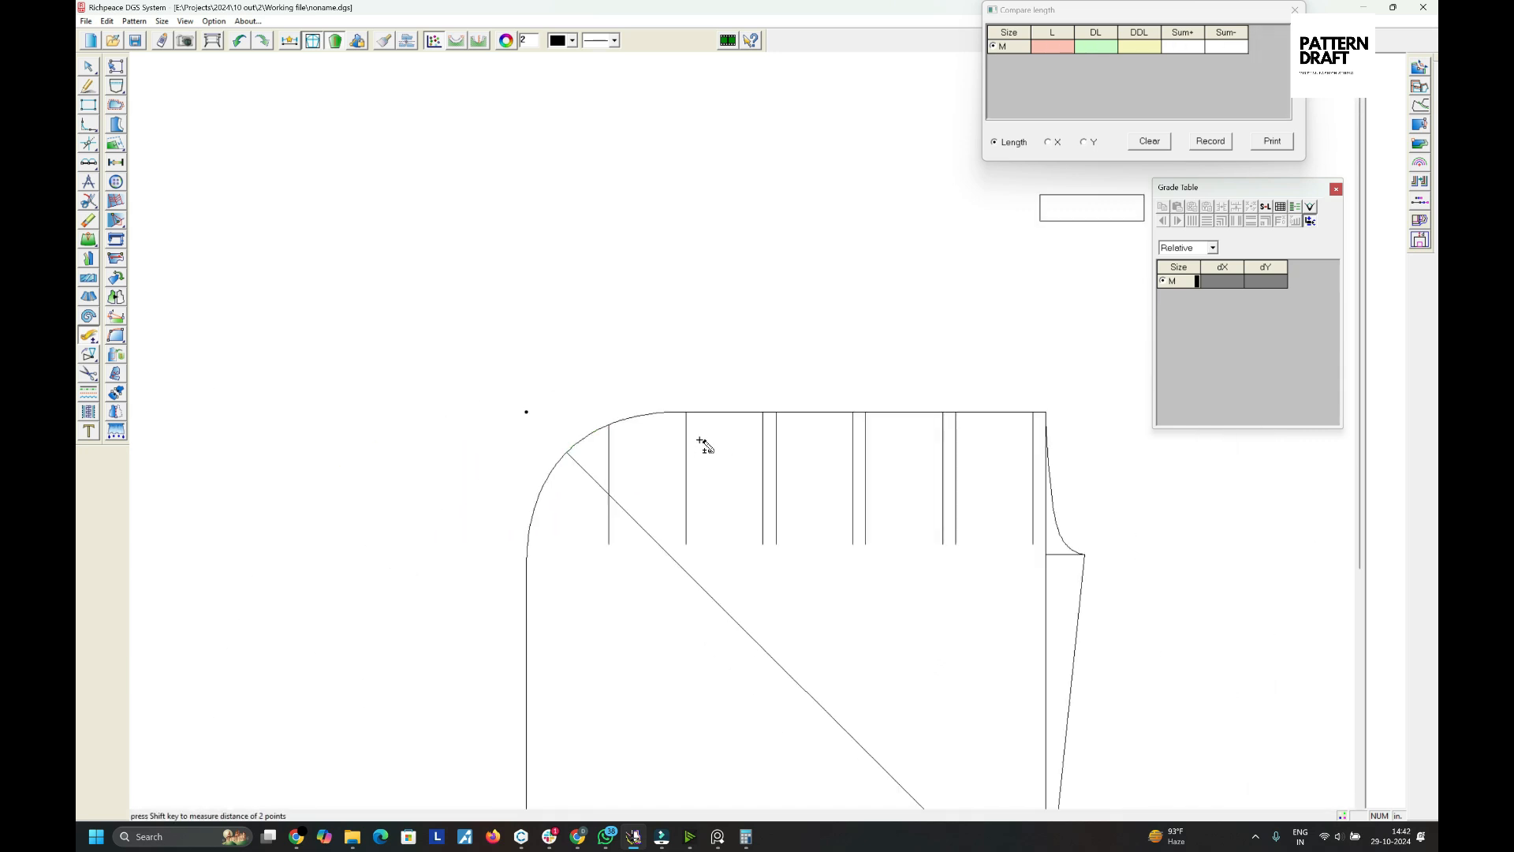
- Delete the leftmost vertical line near the rounded corner
{"action": "right_click", "coordinate": [697, 436]}
{"action": "left_click", "coordinate": [712, 447]}
{"action": "key", "text": "e"}
{"action": "left_click", "coordinate": [609, 444]}
{"action": "right_click", "coordinate": [614, 444]}
{"action": "left_click", "coordinate": [649, 457]}
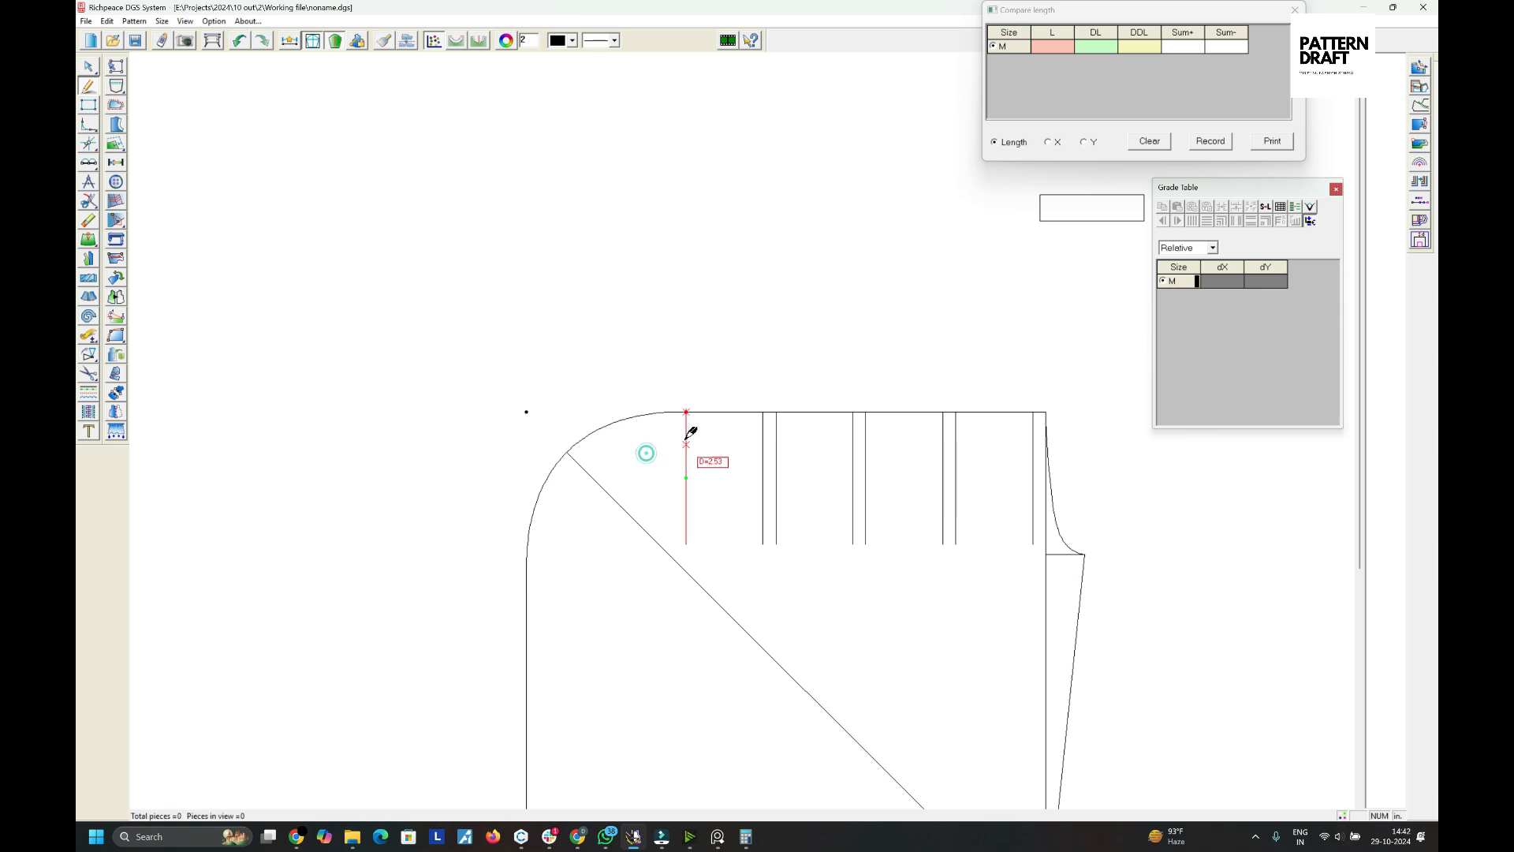
- Offset a parallel line 1 in to the left of the leftmost vertical line near the rounded corner
{"action": "left_click_drag", "start_coordinate": [686, 435], "coordinate": [654, 434]}
{"action": "left_click", "coordinate": [653, 434]}
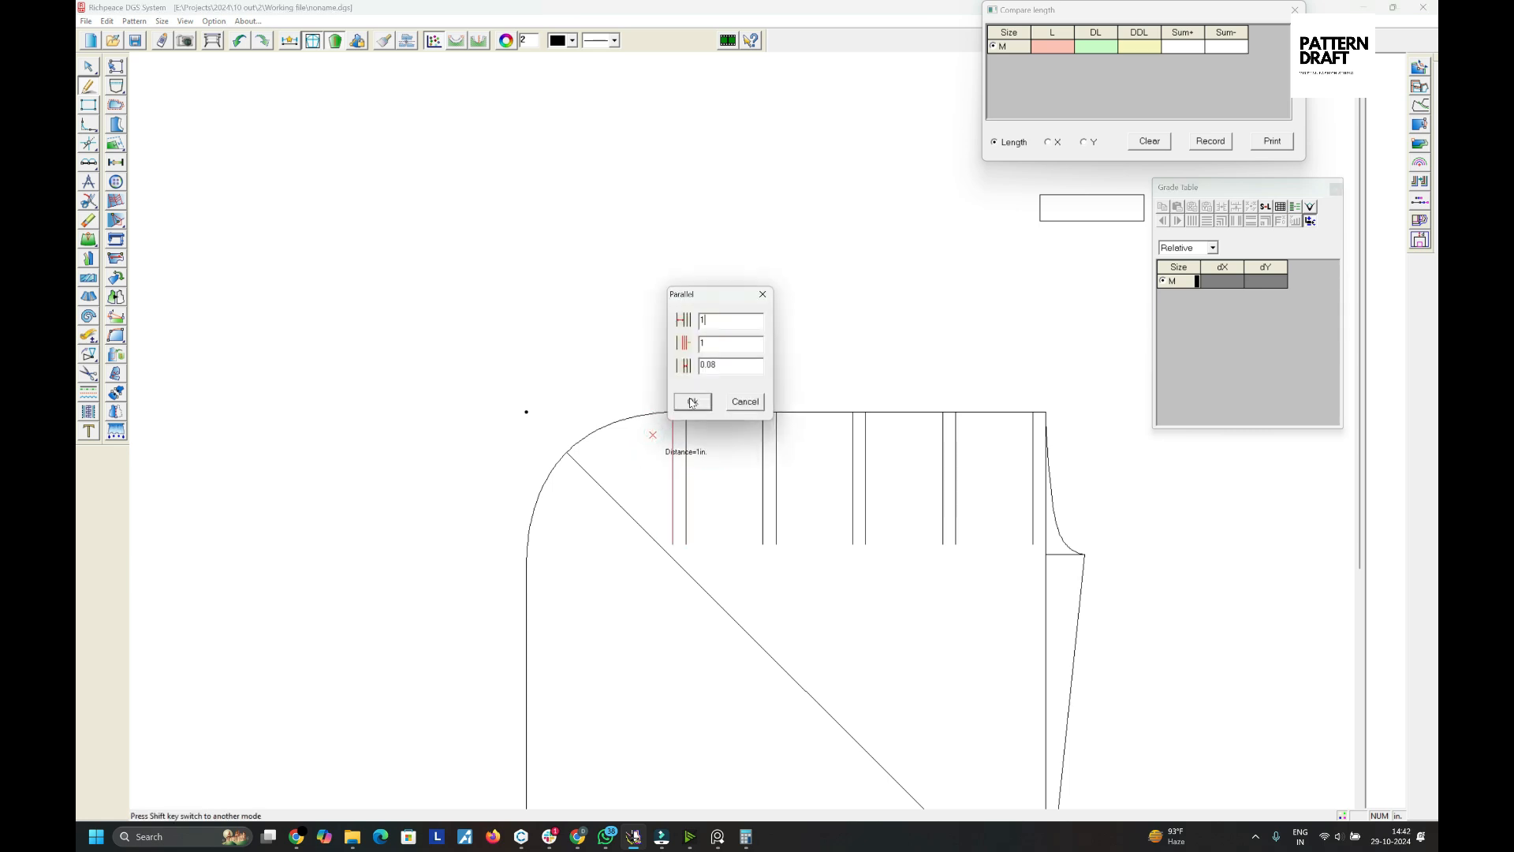
{"action": "left_click", "coordinate": [692, 401]}
{"action": "scroll", "coordinate": [686, 401], "scroll_direction": "up", "scroll_amount": 2}
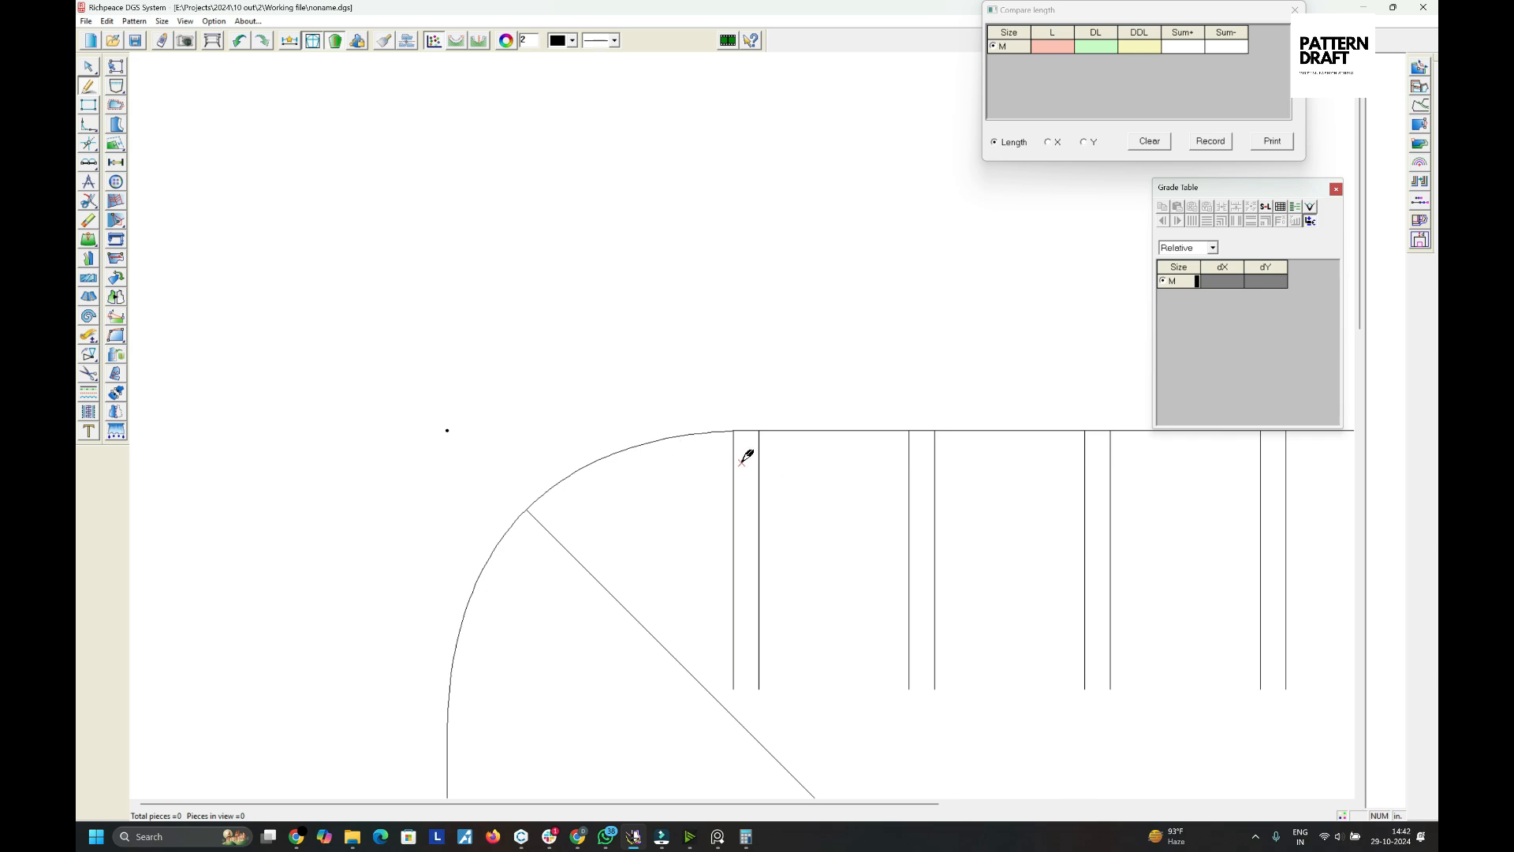
{"action": "left_click_drag", "start_coordinate": [736, 462], "coordinate": [677, 462]}
{"action": "left_click", "coordinate": [676, 460]}
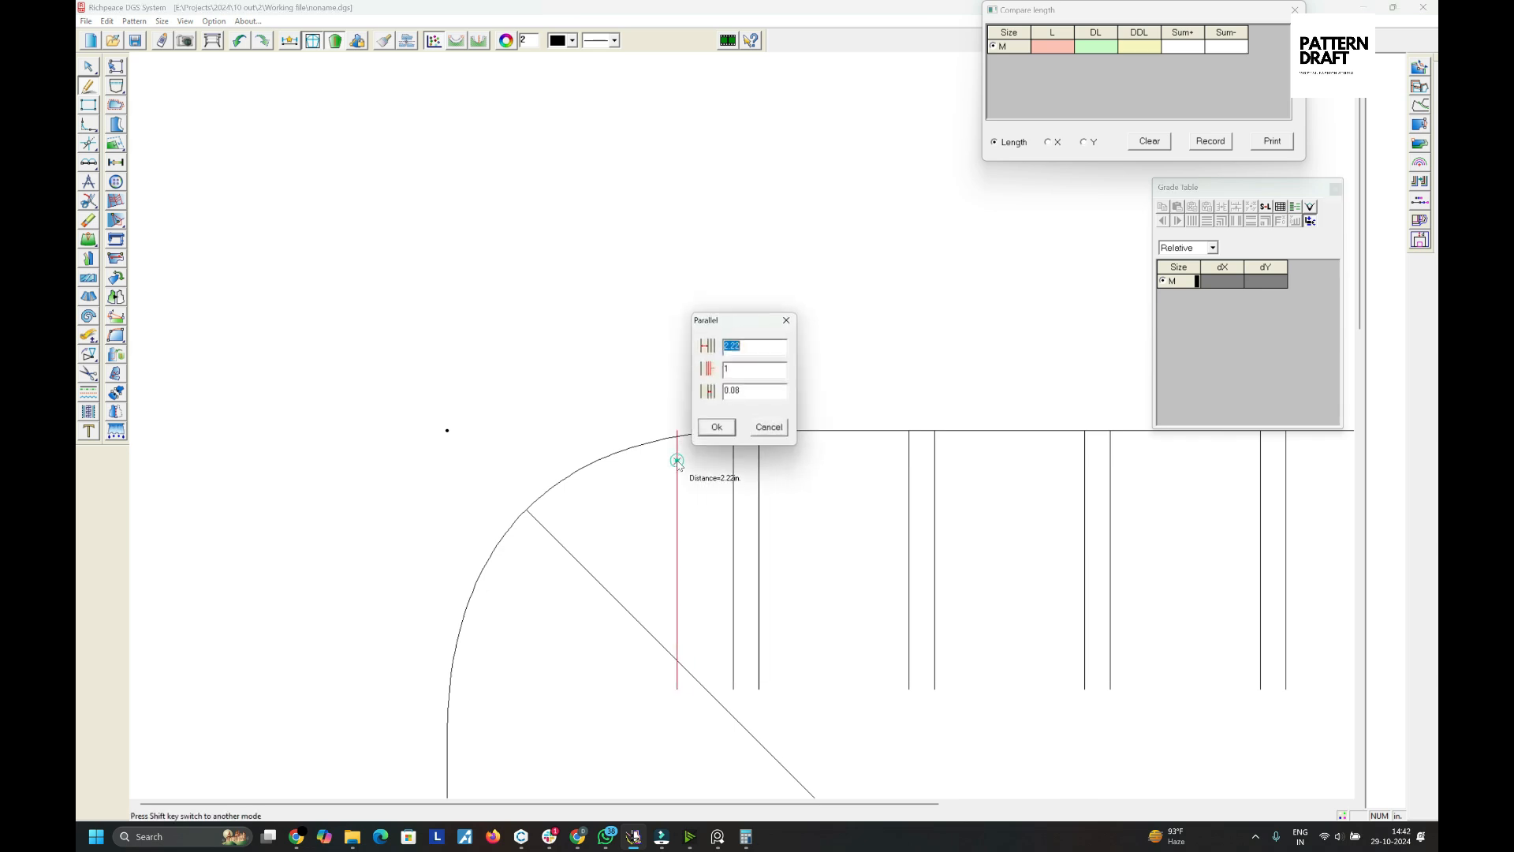
{"action": "left_click", "coordinate": [771, 428]}
- Select the rounded top edge curve to check its overall length
{"action": "right_click", "coordinate": [636, 359]}
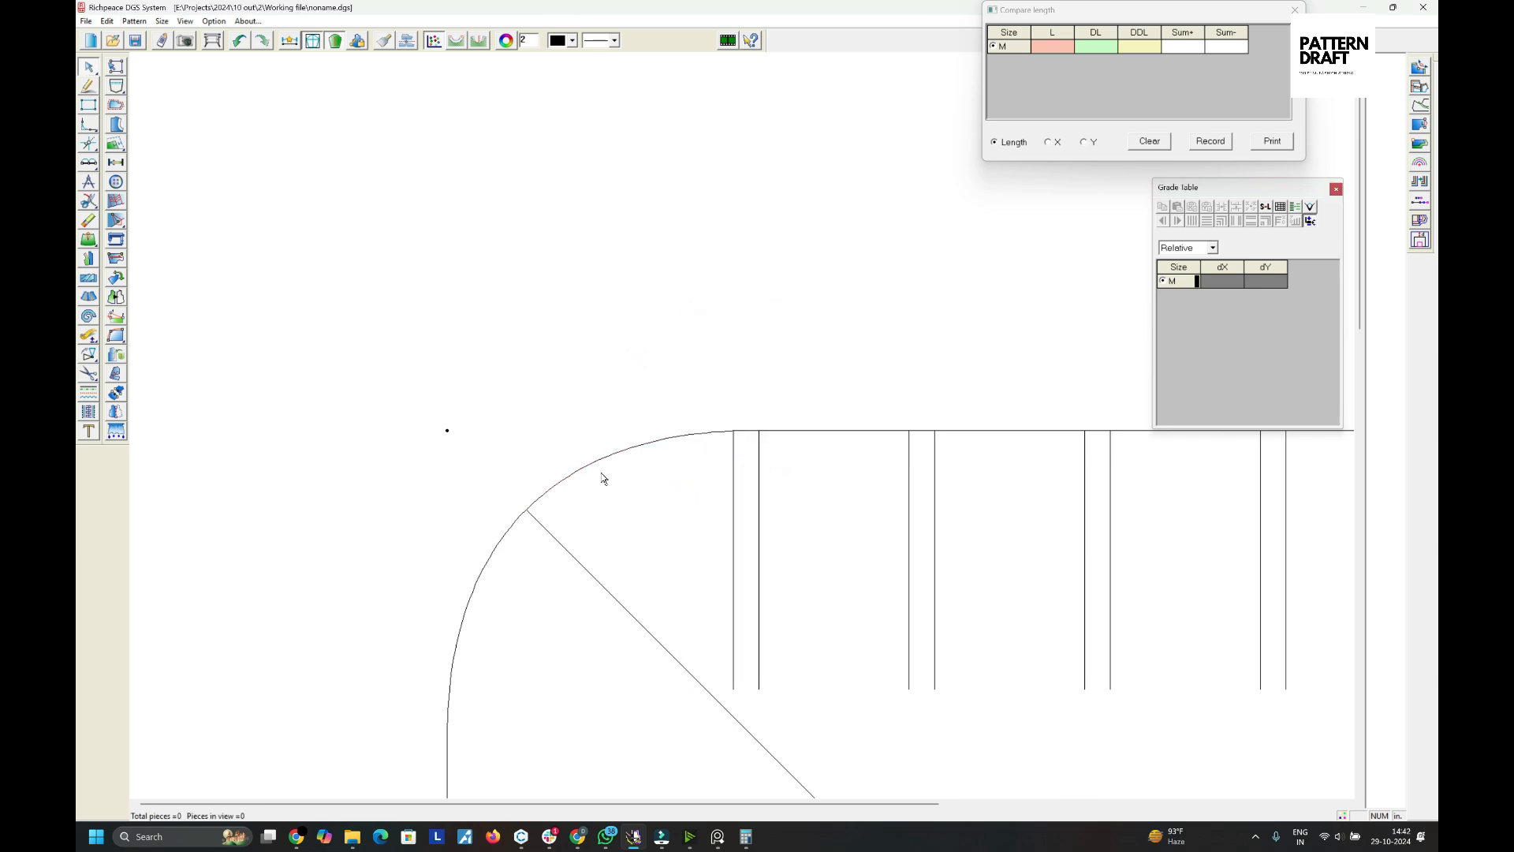
{"action": "key", "text": "shift+c"}
{"action": "left_click_drag", "start_coordinate": [577, 425], "coordinate": [651, 484]}
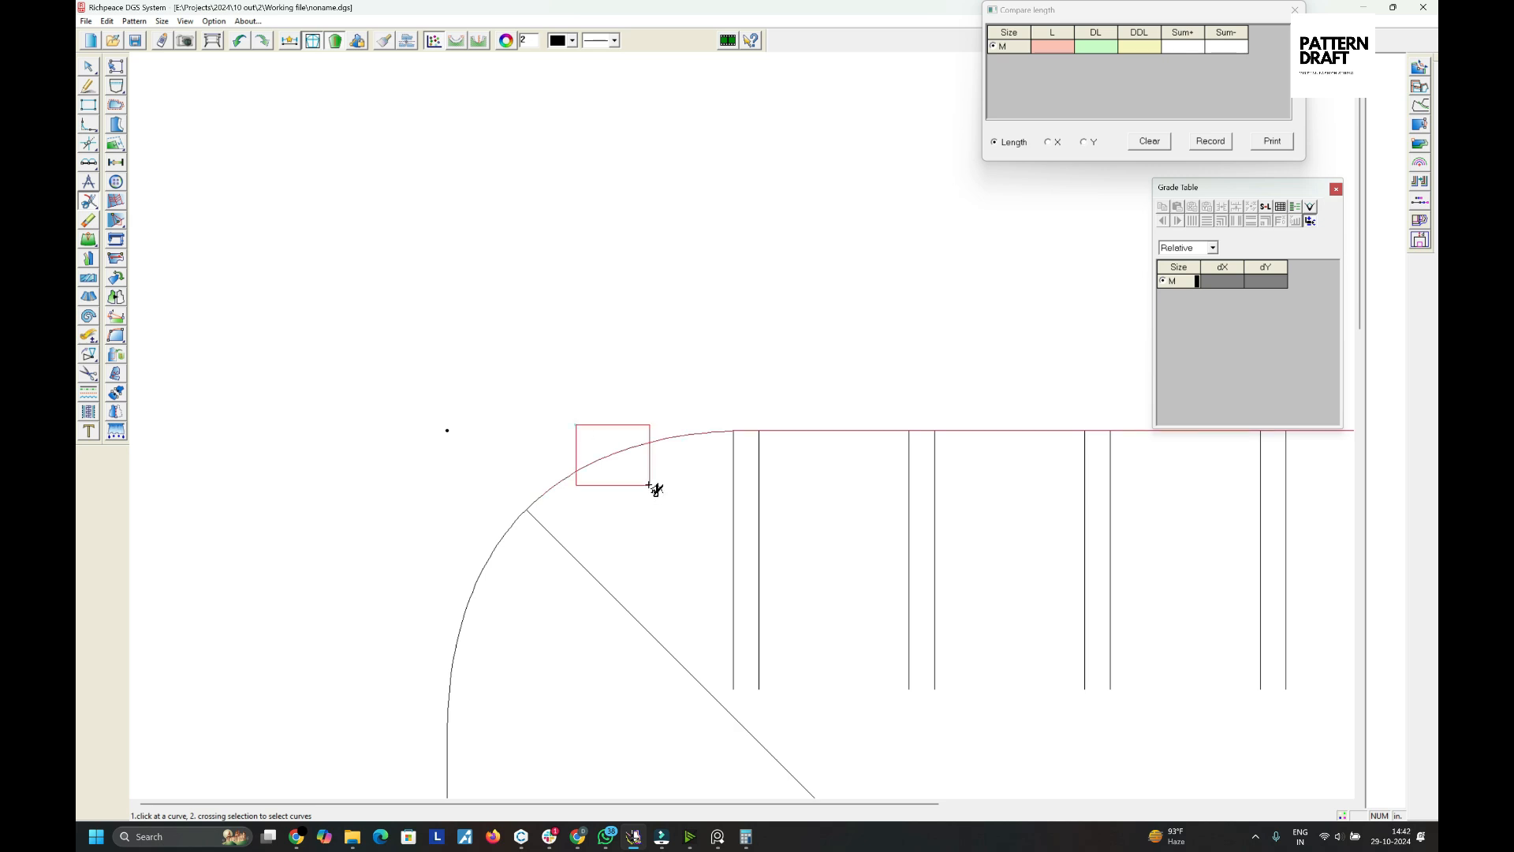
{"action": "right_click", "coordinate": [650, 484]}
{"action": "right_click", "coordinate": [650, 485]}
{"action": "left_click", "coordinate": [650, 485]}
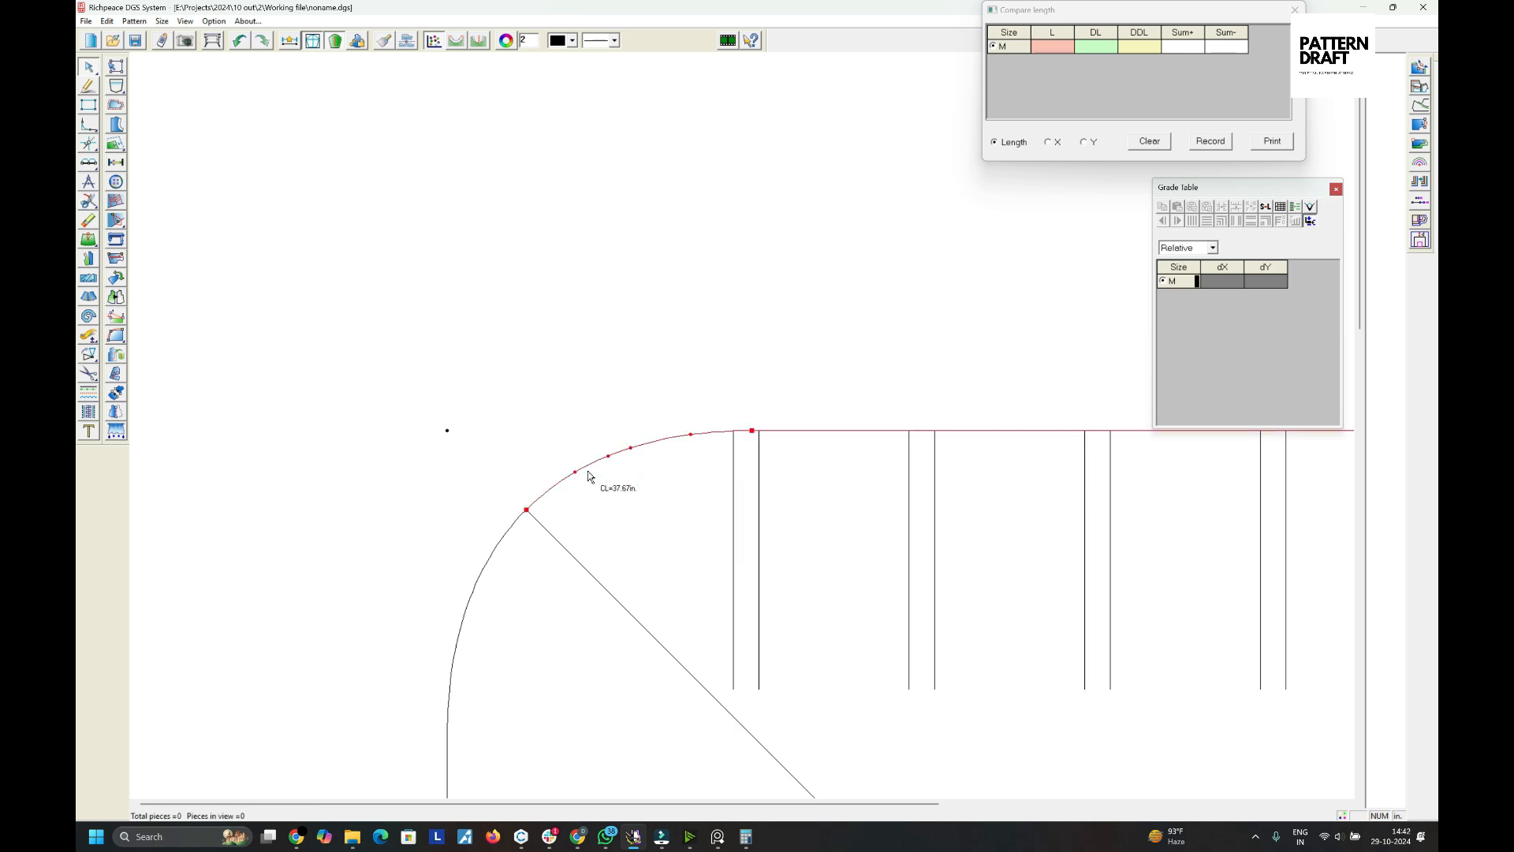
{"action": "right_click", "coordinate": [625, 495]}
{"action": "left_click", "coordinate": [637, 518]}
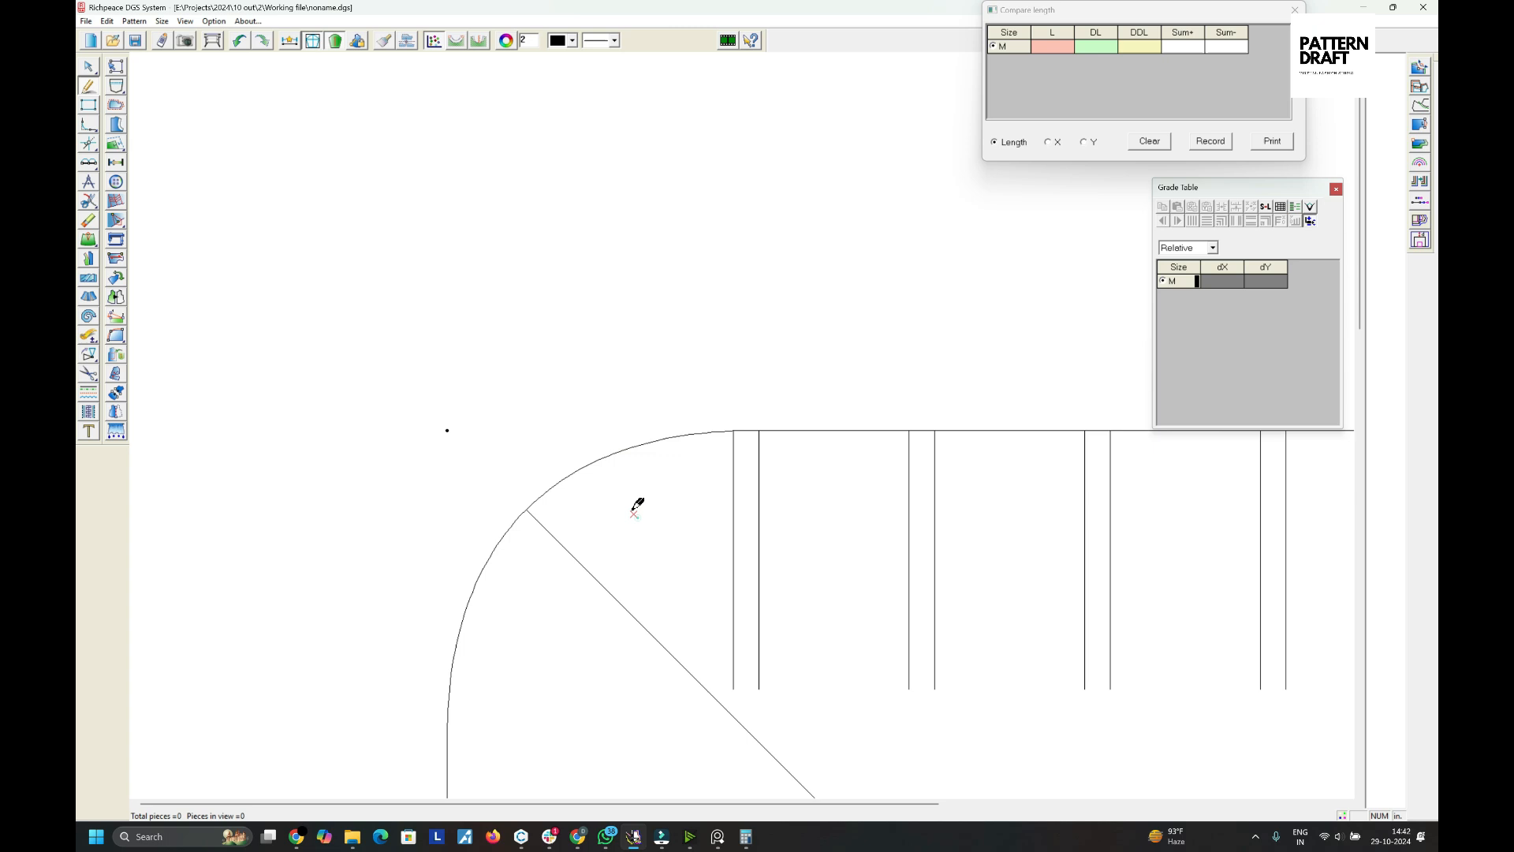
- Draw a line from a point 3 in along the top curve down to the lower end of the leftmost vertical line
{"action": "left_click", "coordinate": [588, 465]}
{"action": "type", "text": "3"}
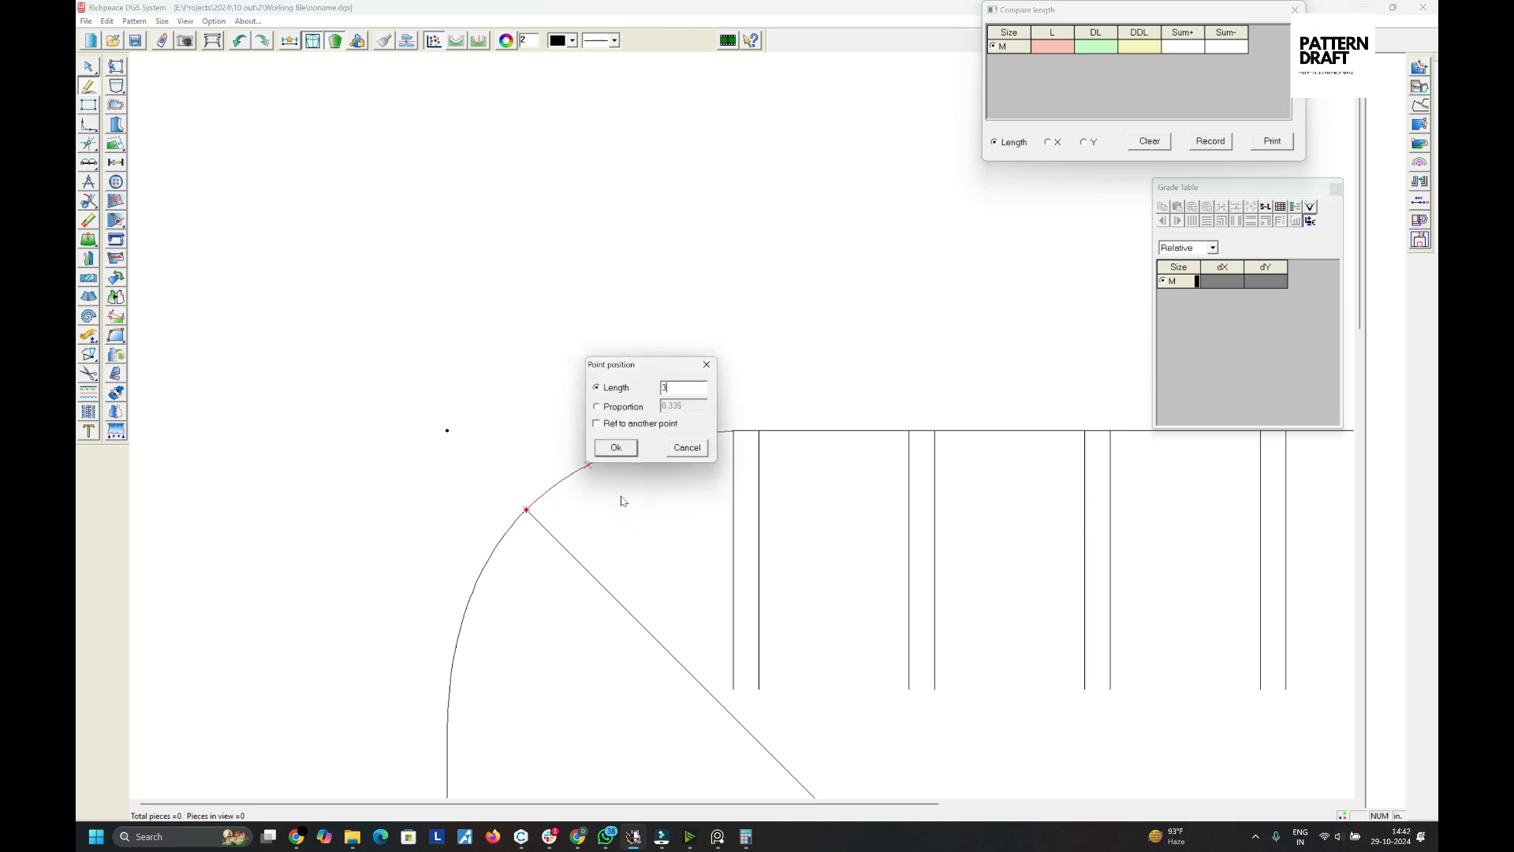
{"action": "left_click", "coordinate": [614, 448]}
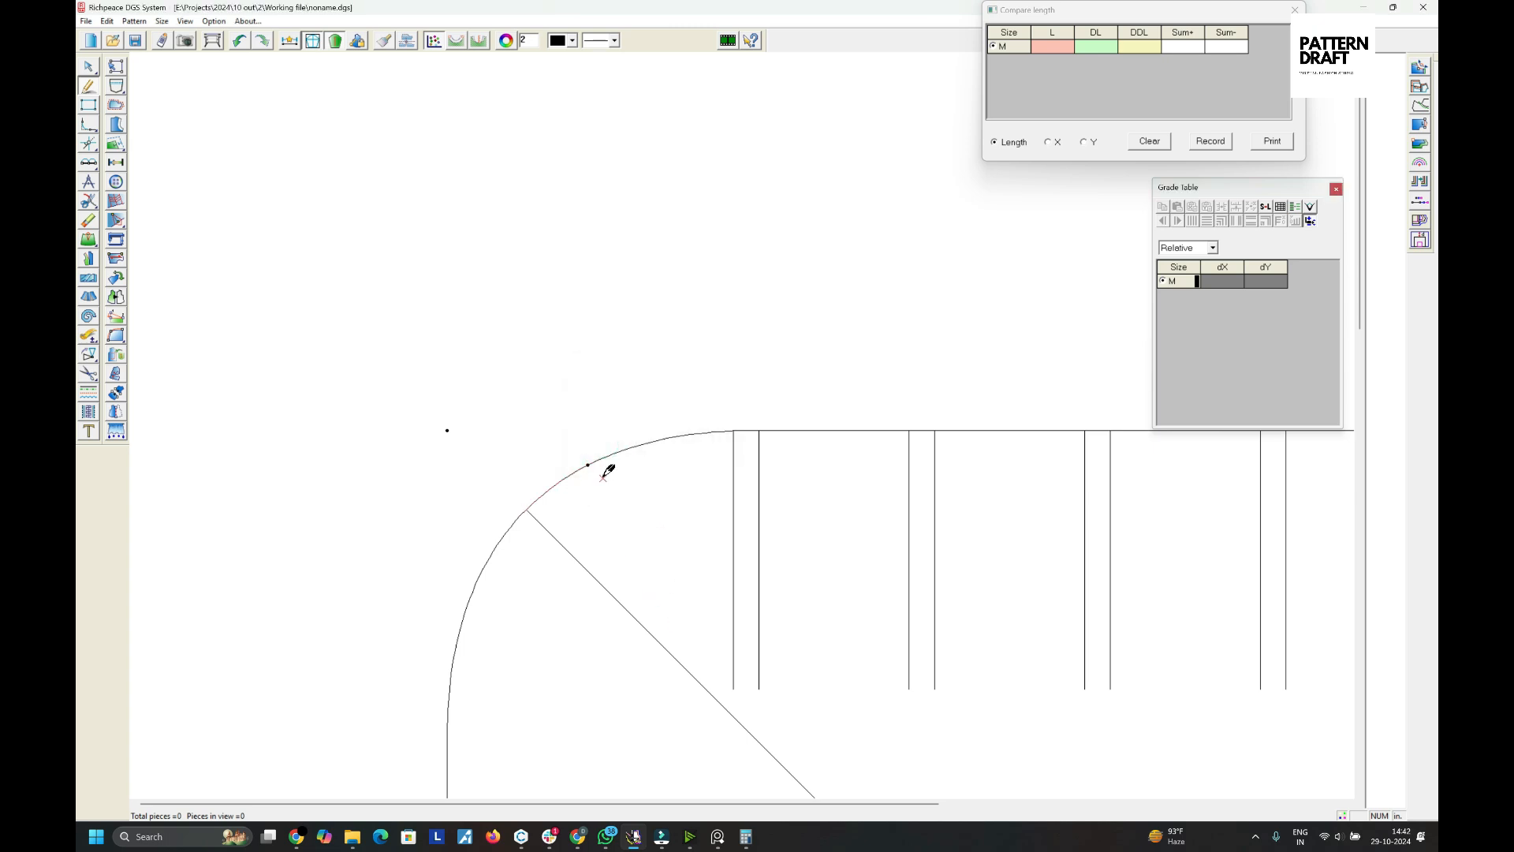
{"action": "right_click", "coordinate": [703, 532]}
- Measure the top curve section between the new line's point and the leftmost vertical line, recording it in the length comparison
{"action": "left_click", "coordinate": [705, 534]}
{"action": "right_click", "coordinate": [678, 462]}
{"action": "left_click", "coordinate": [714, 478]}
{"action": "right_click", "coordinate": [650, 471]}
{"action": "left_click", "coordinate": [657, 477]}
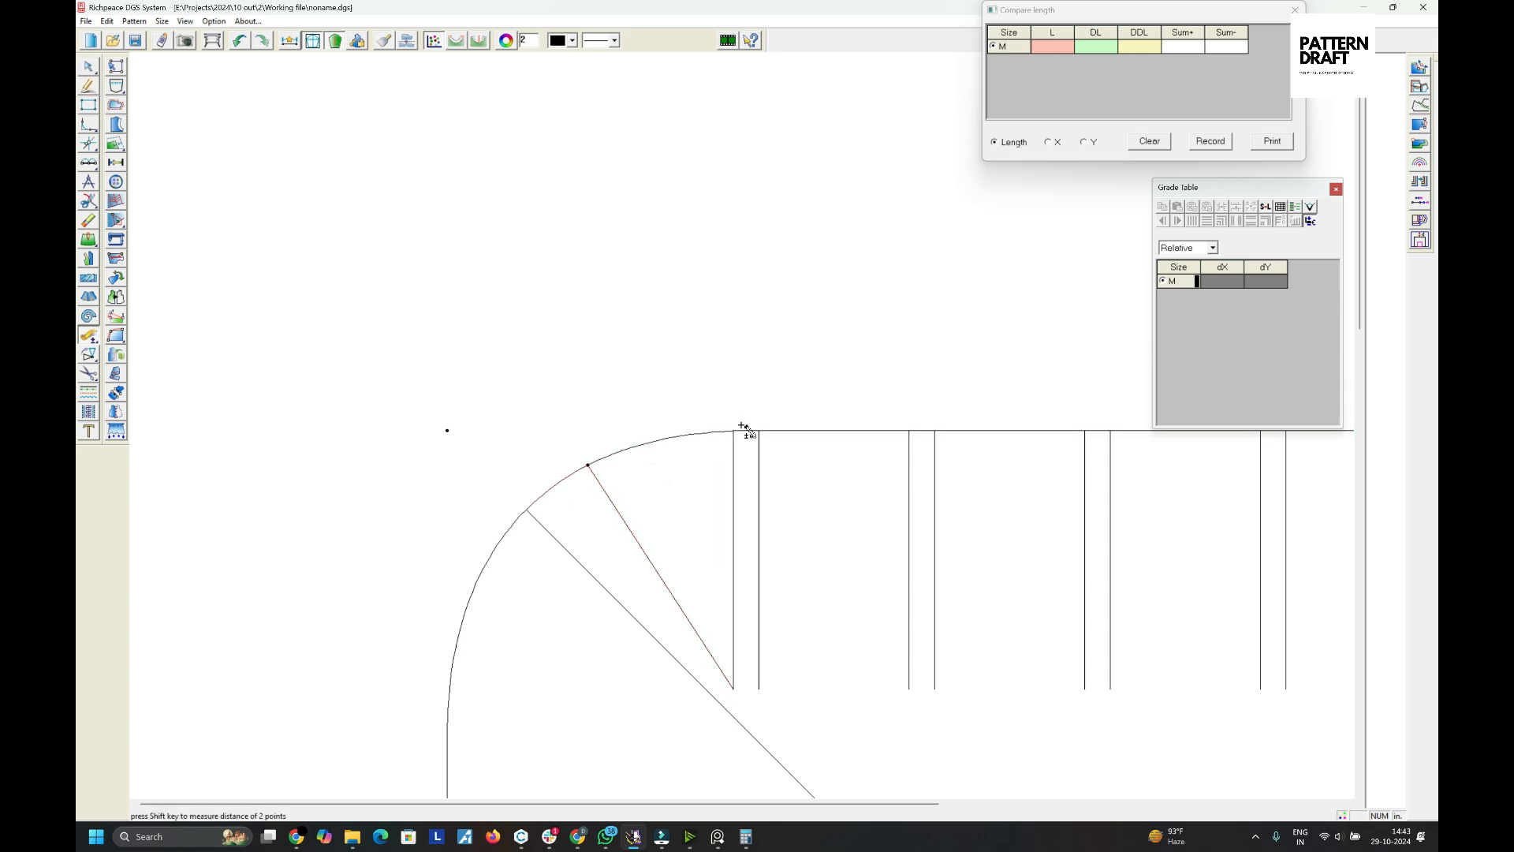
{"action": "scroll", "coordinate": [741, 425], "scroll_direction": "down", "scroll_amount": 4}
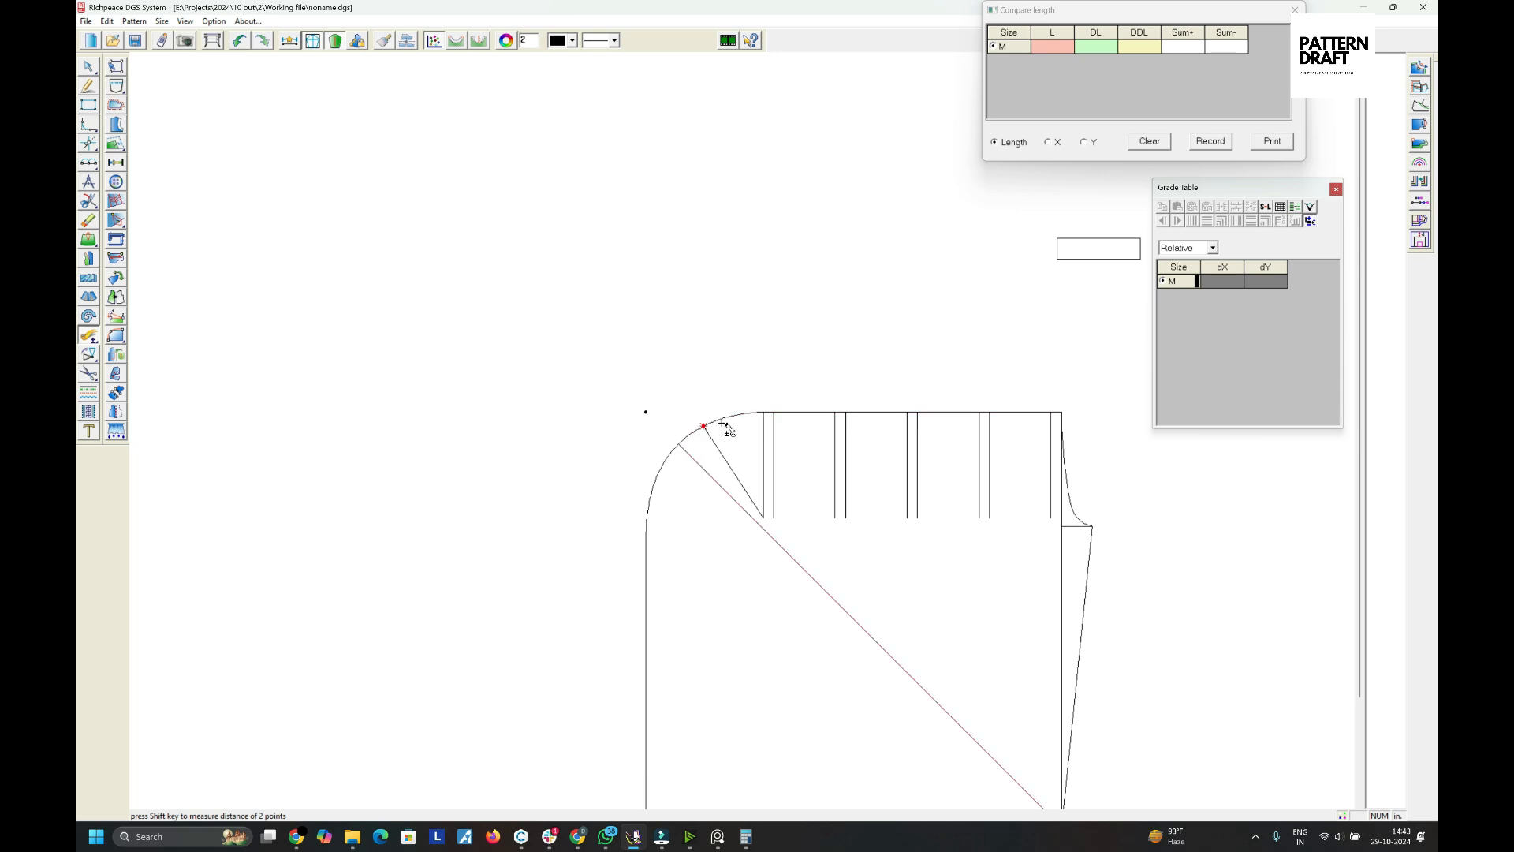
{"action": "left_click", "coordinate": [1078, 262]}
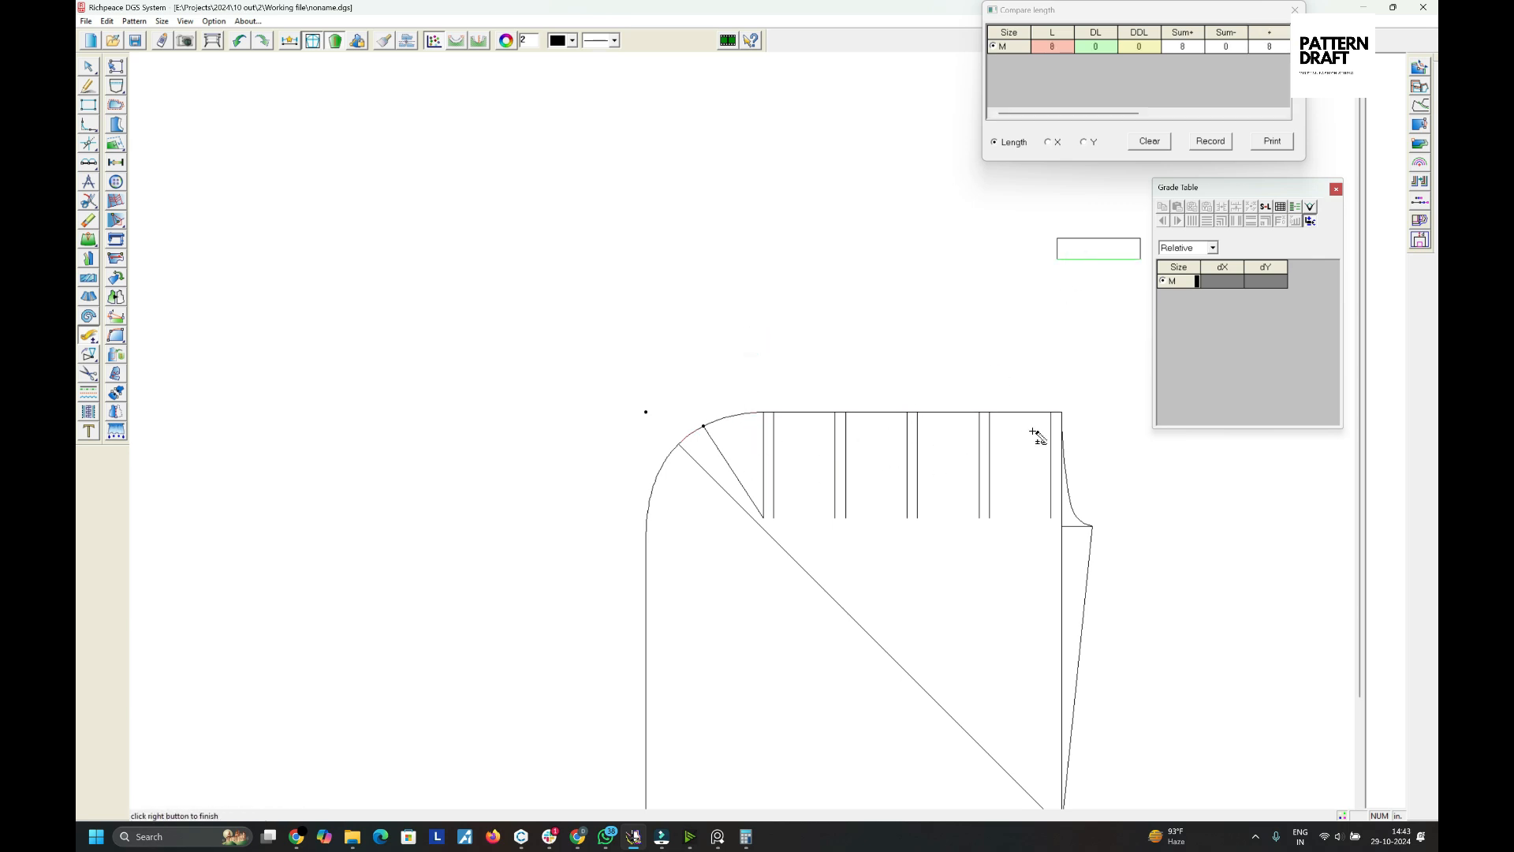
{"action": "right_click", "coordinate": [774, 300]}
{"action": "middle_click", "coordinate": [708, 414]}
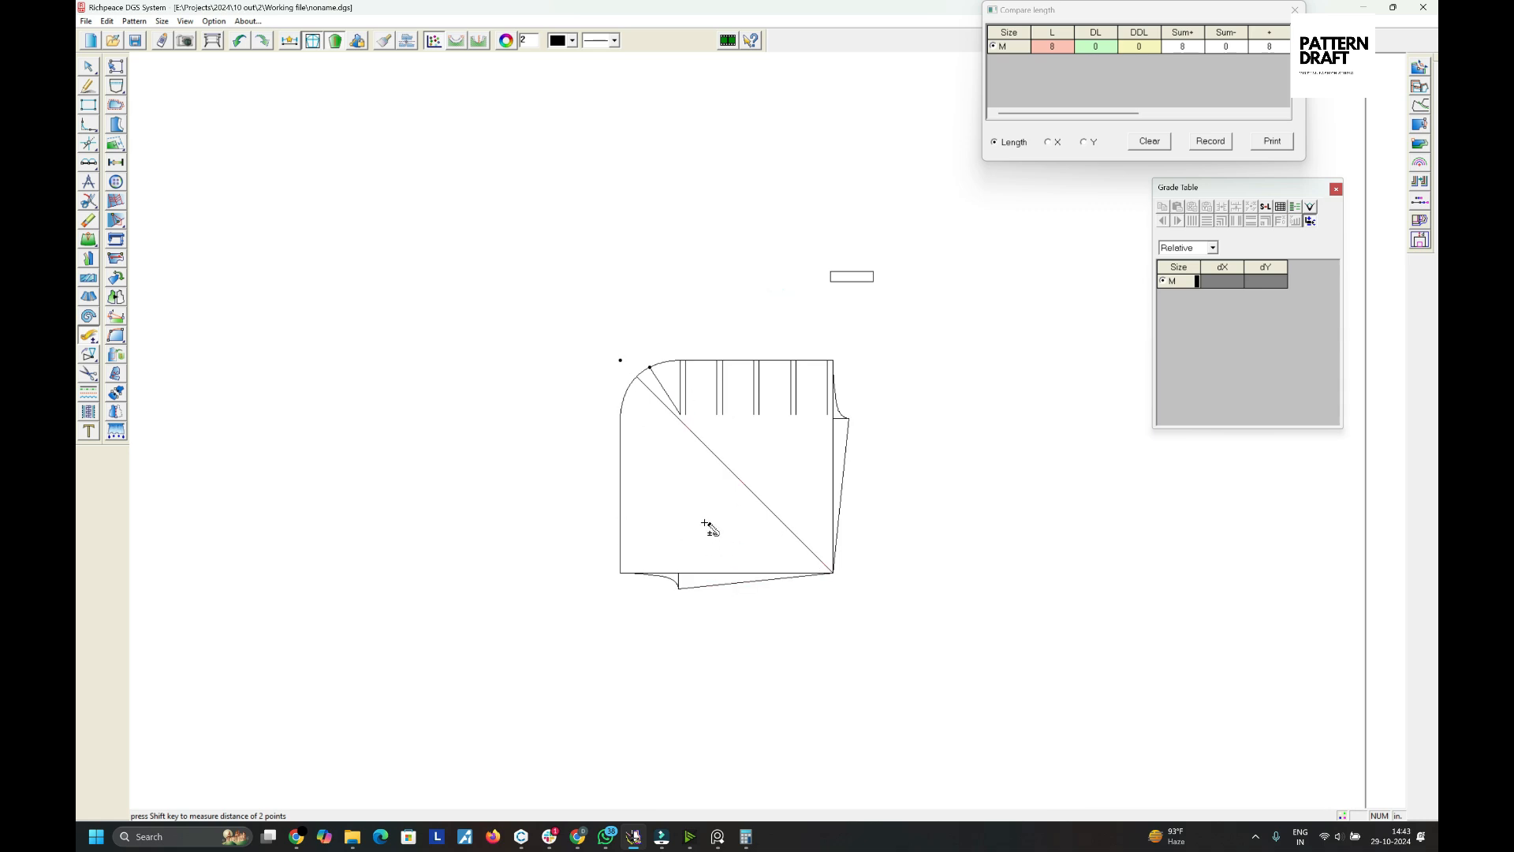
{"action": "scroll", "coordinate": [746, 492], "scroll_direction": "up", "scroll_amount": 3}
{"action": "right_click", "coordinate": [763, 298]}
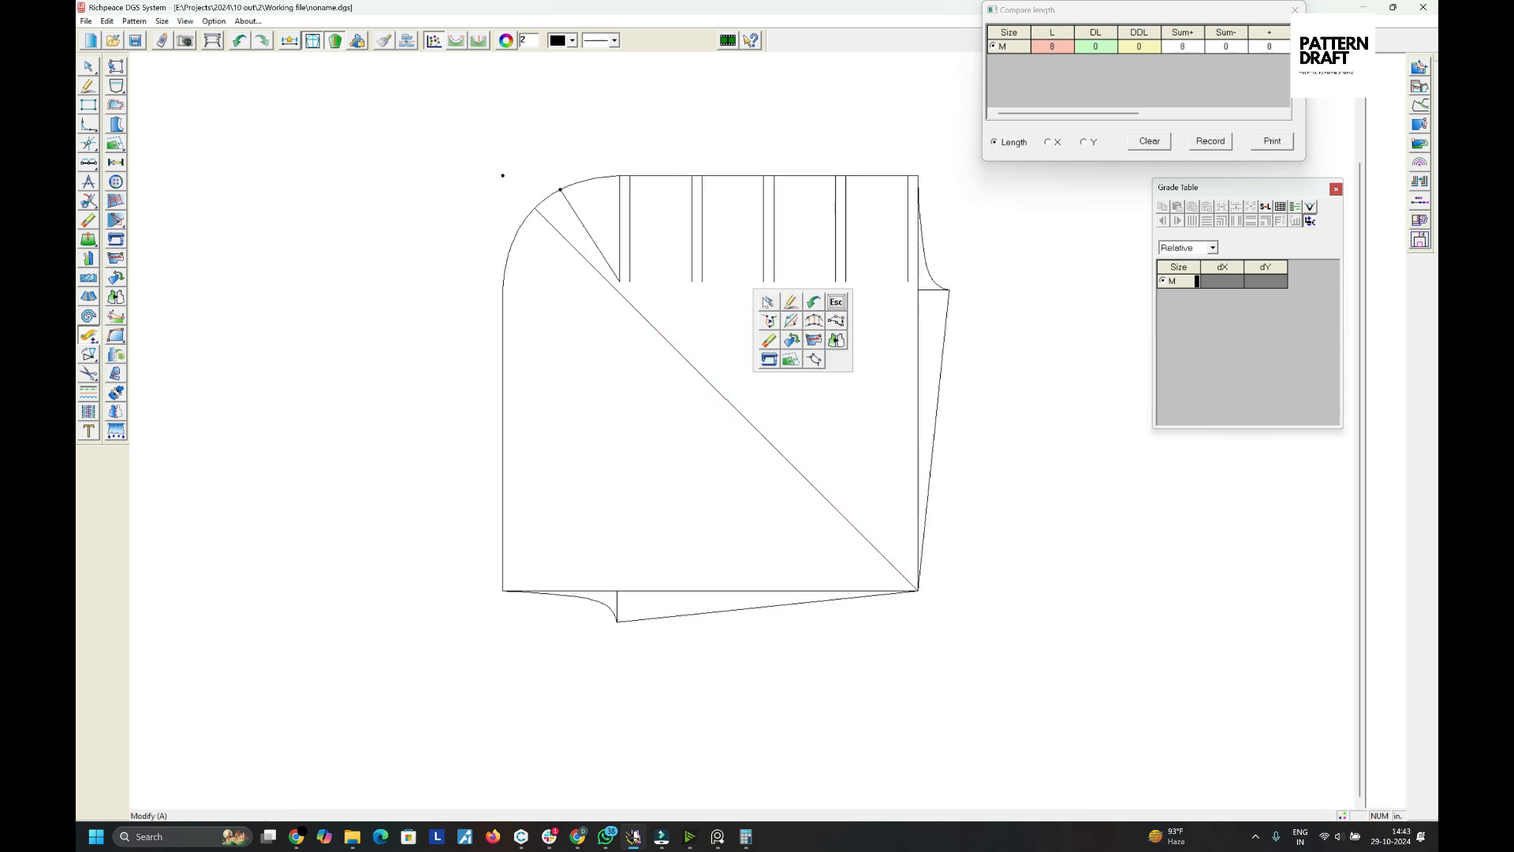
{"action": "left_click", "coordinate": [764, 298]}
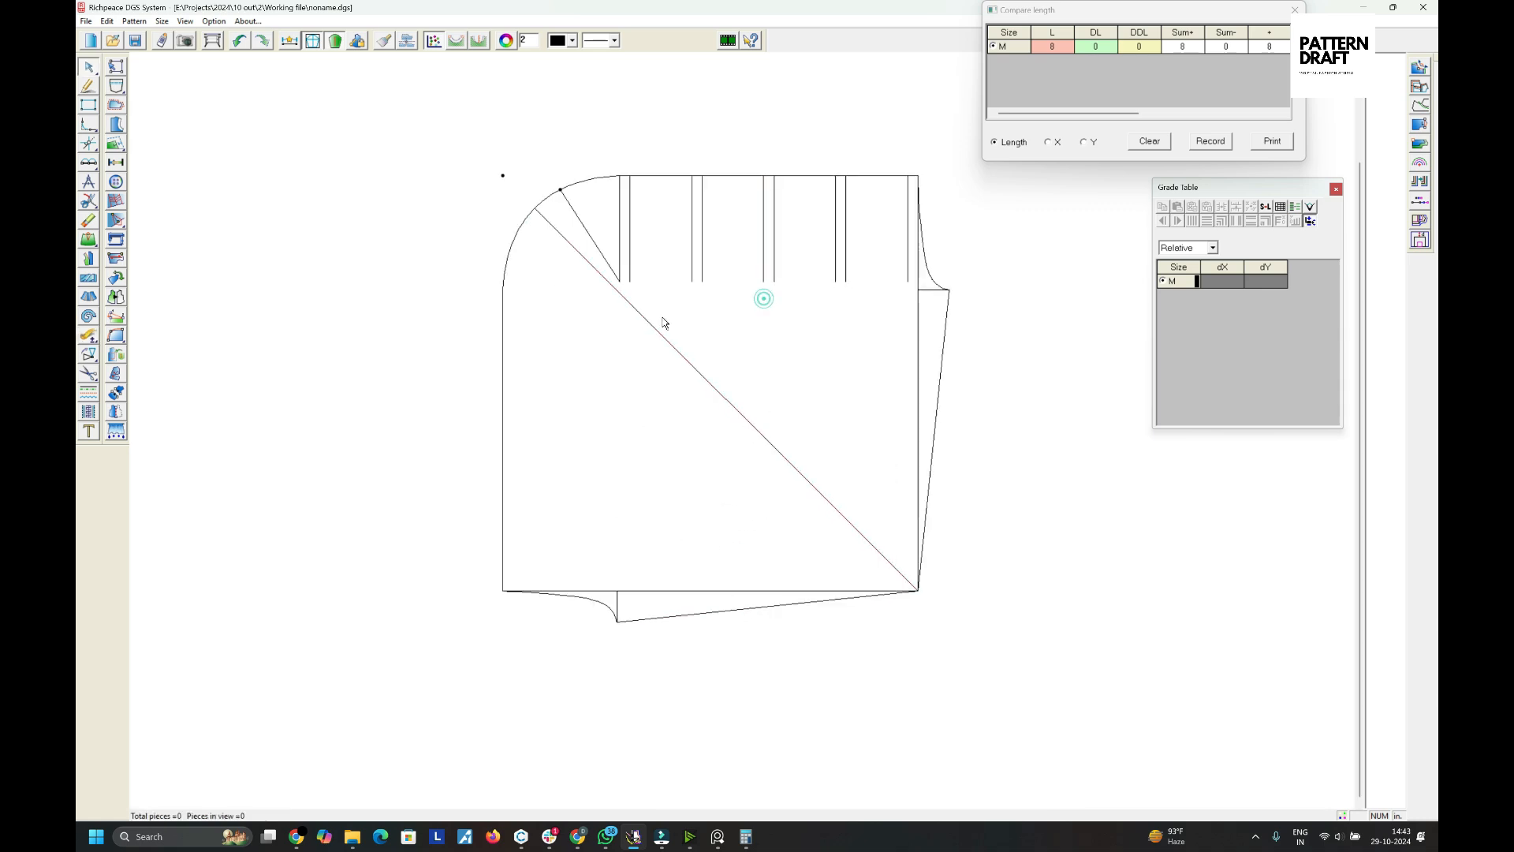
{"action": "left_click", "coordinate": [536, 208]}
{"action": "right_click", "coordinate": [772, 209]}
{"action": "right_click", "coordinate": [674, 209]}
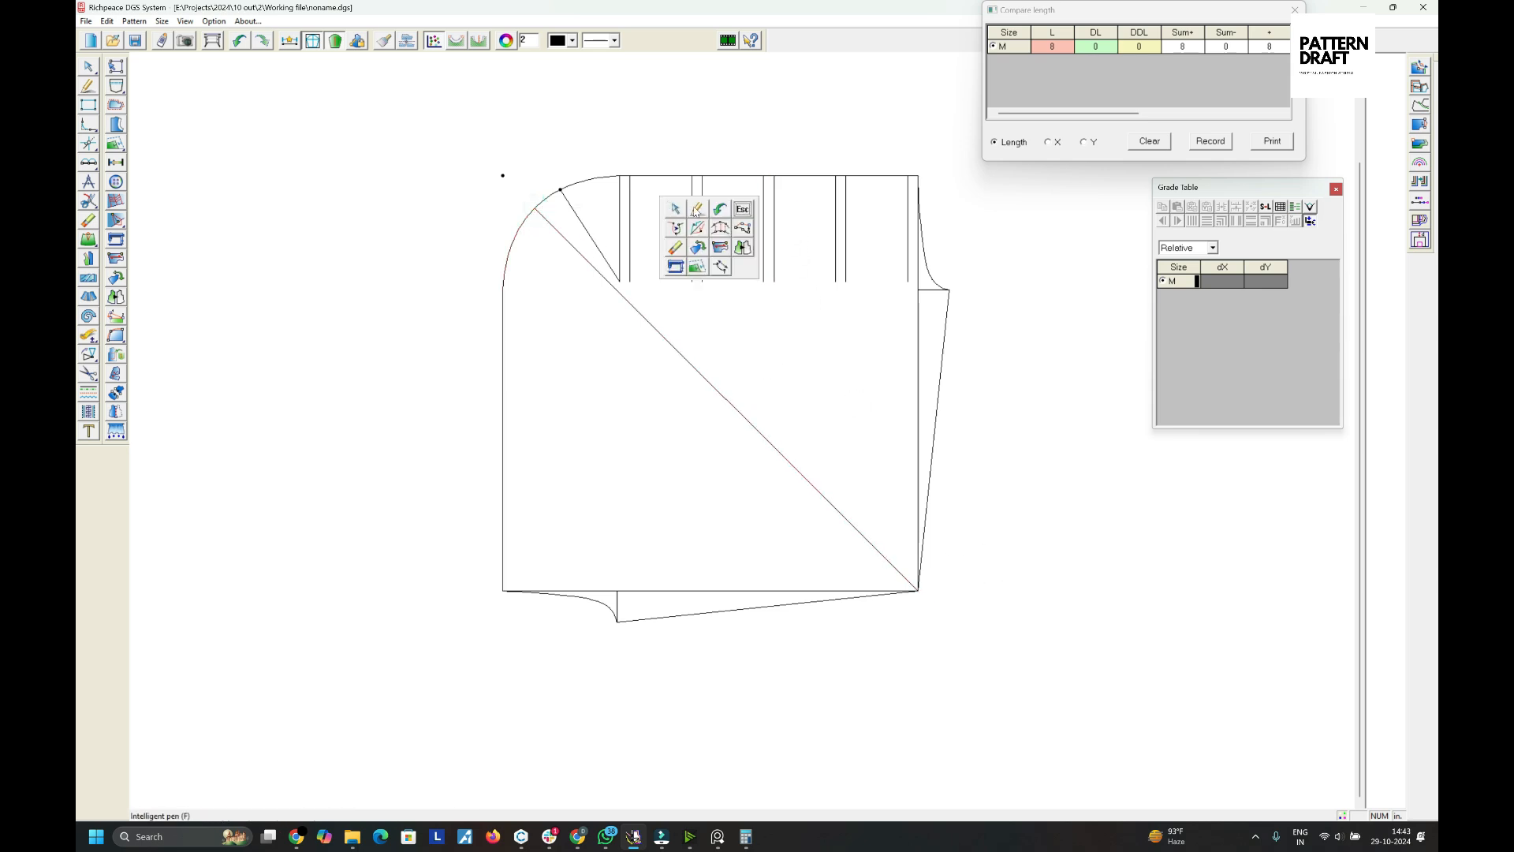
- Draw two vertical lines about 10 in long down from the top edge into the gaps between the existing line pairs
{"action": "left_click", "coordinate": [696, 209]}
{"action": "scroll", "coordinate": [744, 425], "scroll_direction": "up", "scroll_amount": 3}
{"action": "left_click_drag", "start_coordinate": [728, 404], "coordinate": [737, 670]}
{"action": "left_click", "coordinate": [776, 629]}
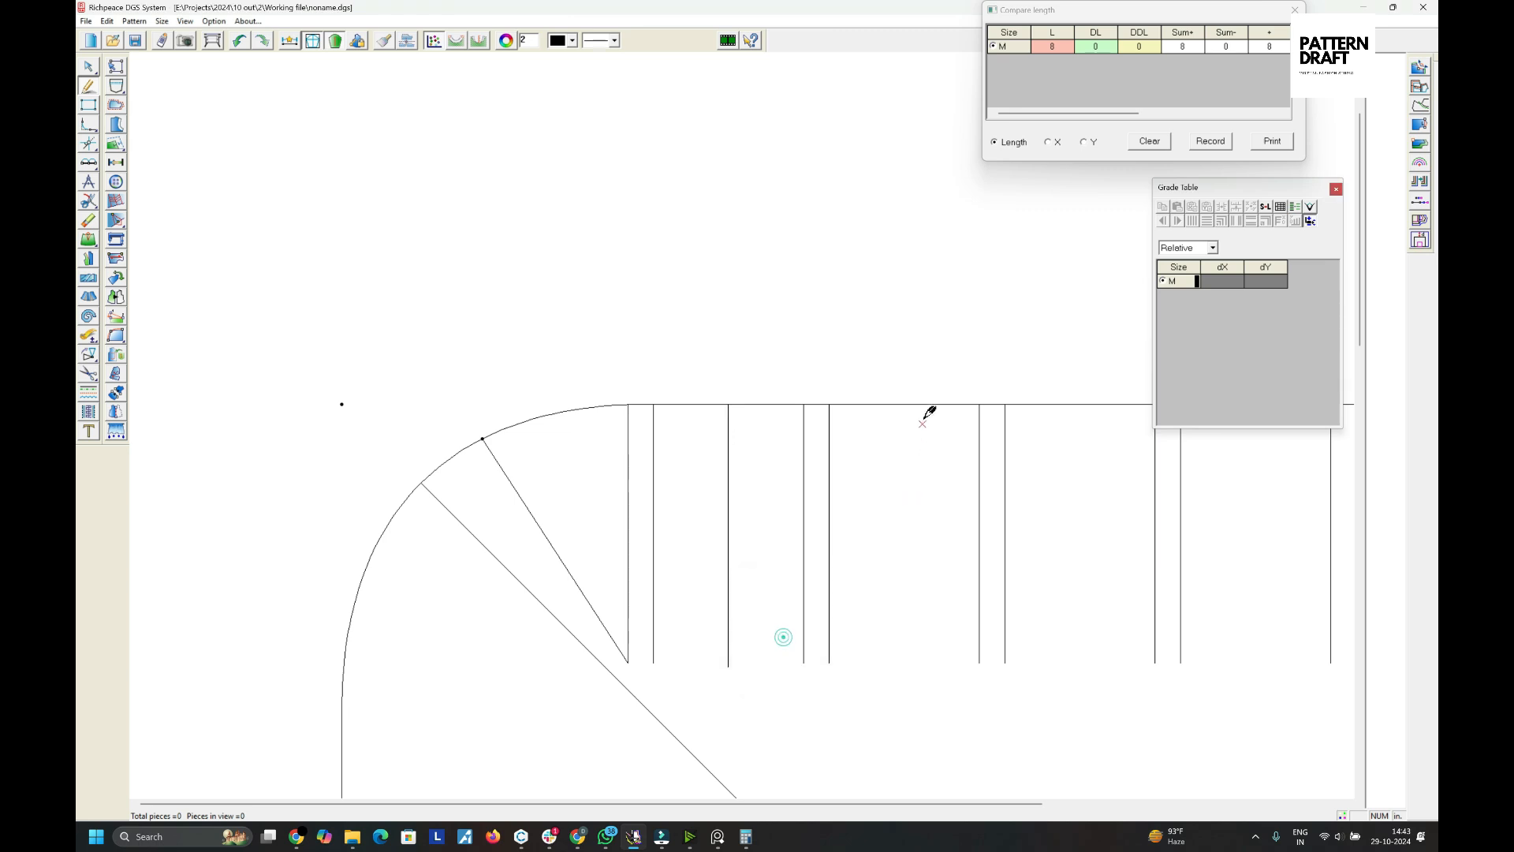
{"action": "left_click_drag", "start_coordinate": [906, 402], "coordinate": [915, 647]}
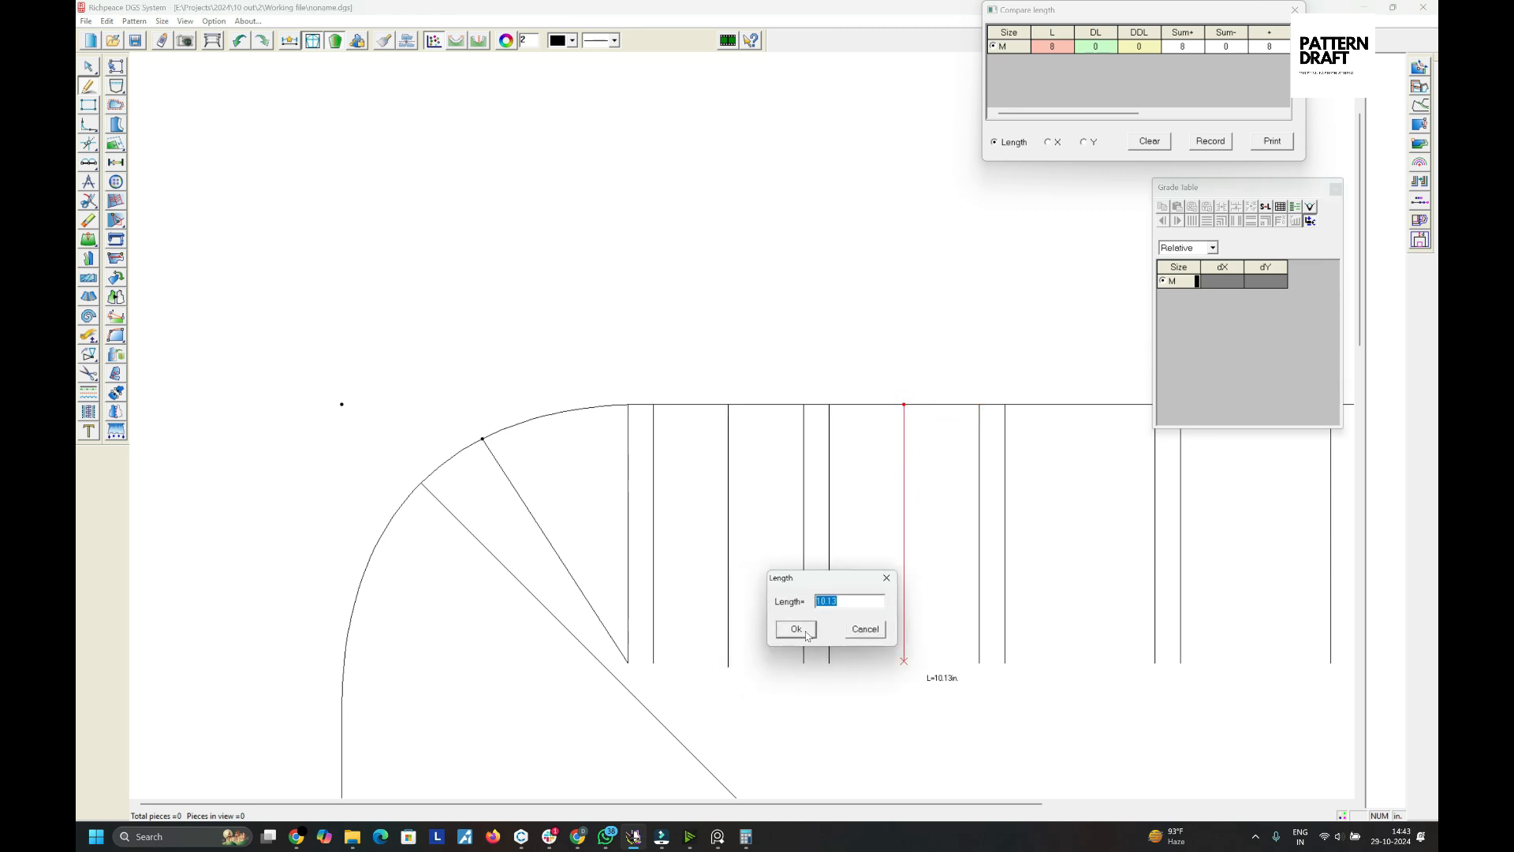
{"action": "left_click", "coordinate": [805, 630]}
- Draw two more vertical lines about 10.5 in long down from the top edge toward its right end
{"action": "scroll", "coordinate": [771, 370], "scroll_direction": "down", "scroll_amount": 2}
{"action": "left_click_drag", "start_coordinate": [643, 268], "coordinate": [643, 402]}
{"action": "left_click", "coordinate": [685, 473]}
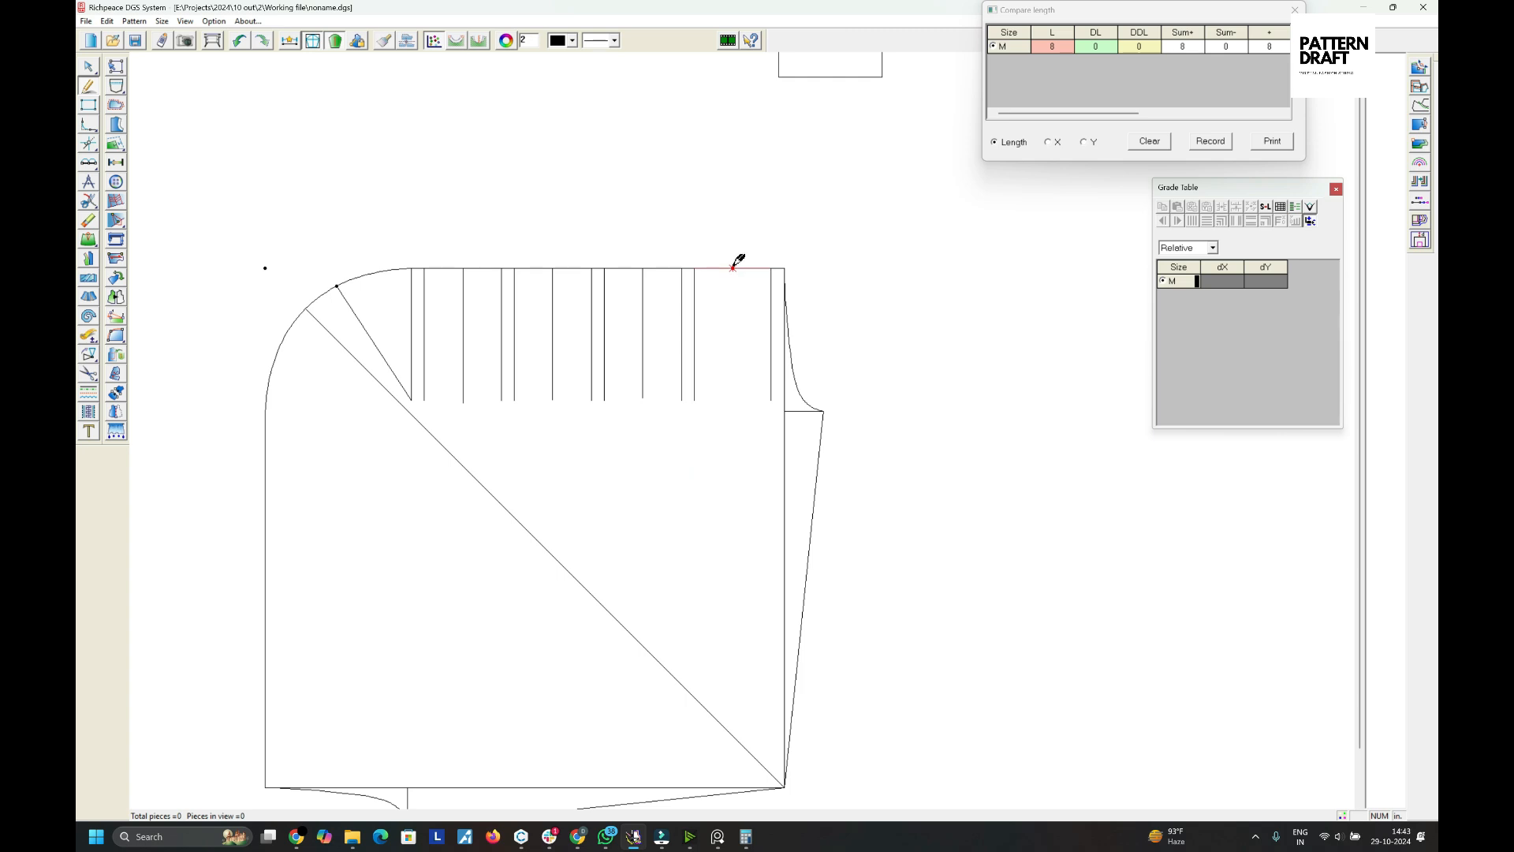
{"action": "left_click_drag", "start_coordinate": [734, 267], "coordinate": [733, 402]}
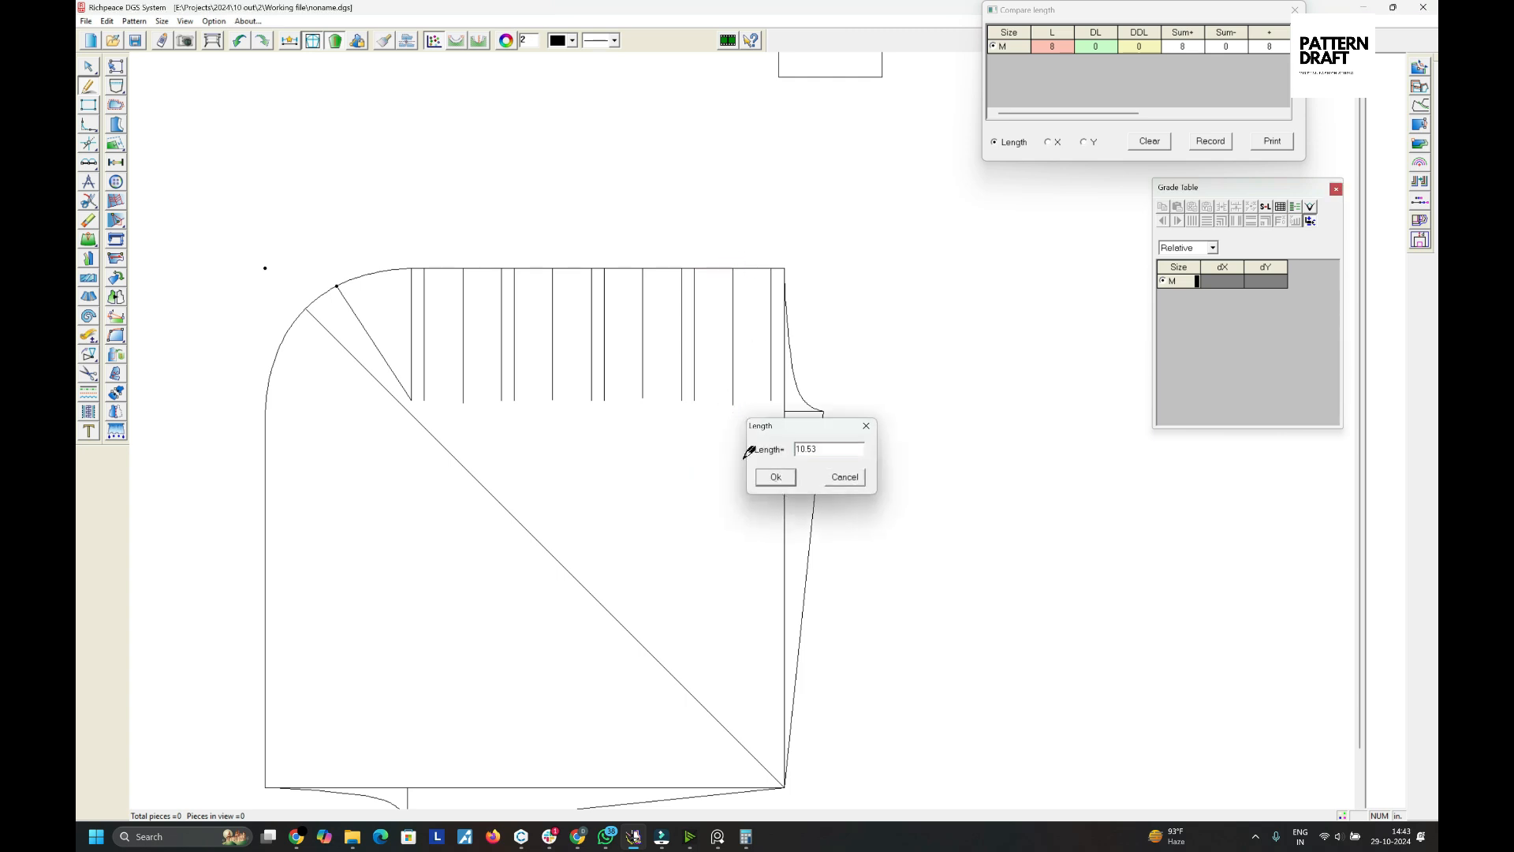
{"action": "left_click", "coordinate": [775, 477]}
- Draw a slanted line from a point on one vertical line up to a point 0.99 in down the neighbouring line on its left
{"action": "scroll", "coordinate": [802, 409], "scroll_direction": "up", "scroll_amount": 2}
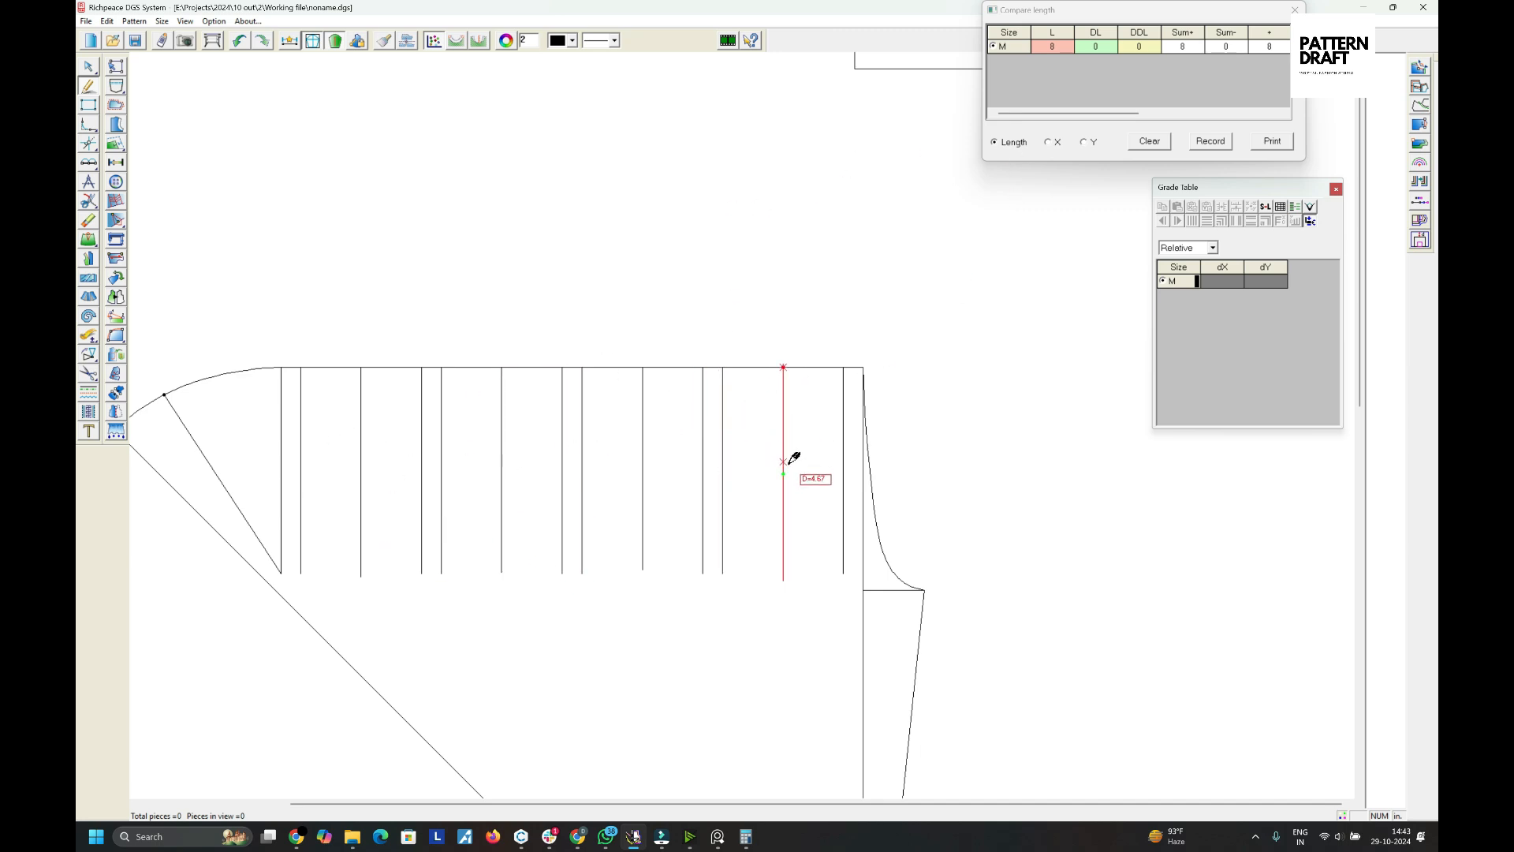
{"action": "left_click", "coordinate": [783, 410]}
{"action": "left_click", "coordinate": [658, 512]}
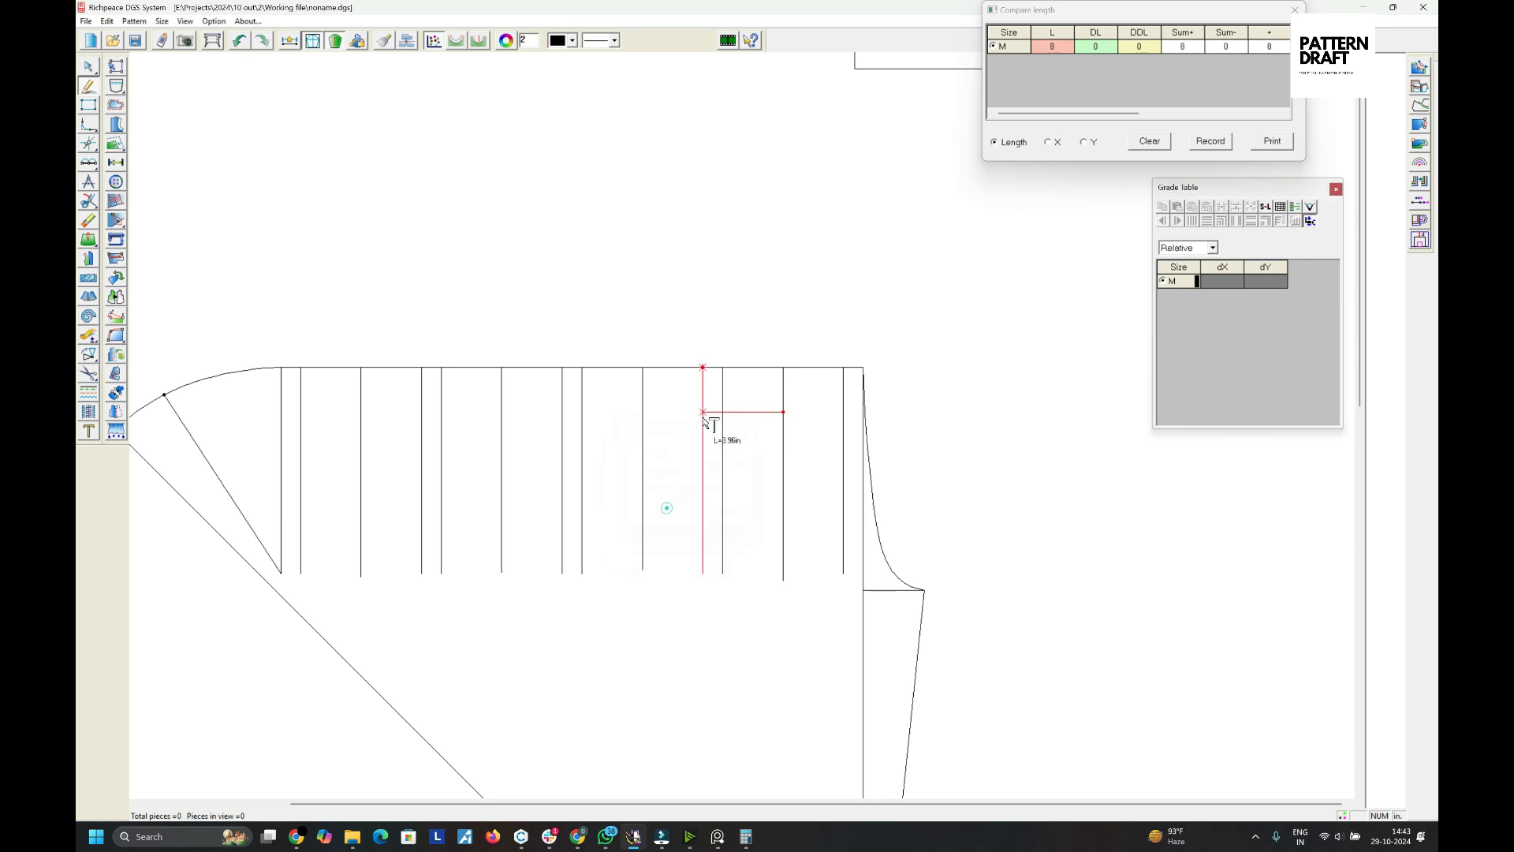
{"action": "left_click", "coordinate": [722, 386]}
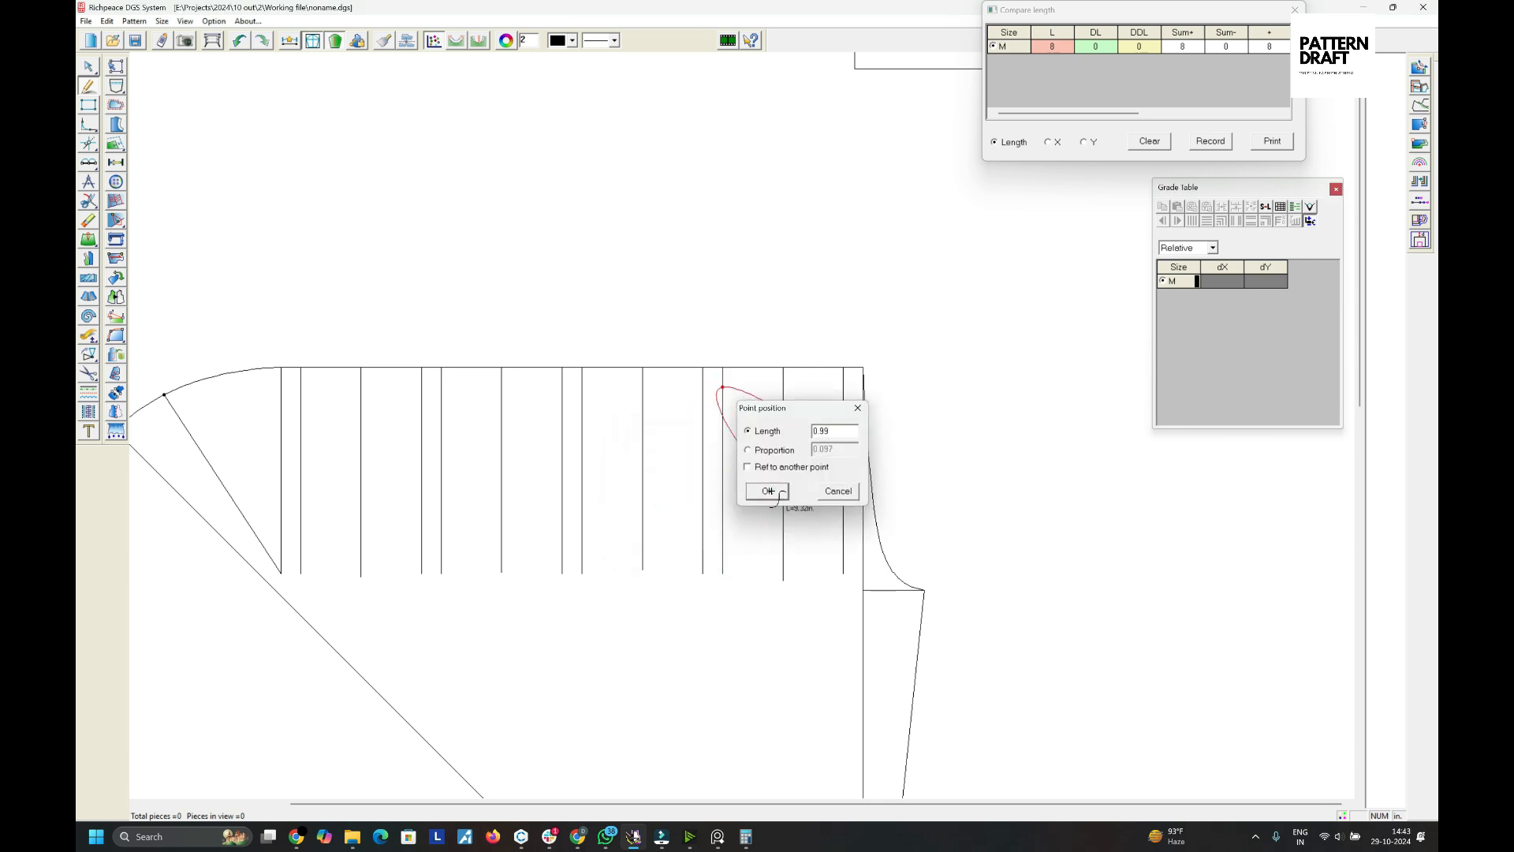
{"action": "left_click", "coordinate": [781, 492]}
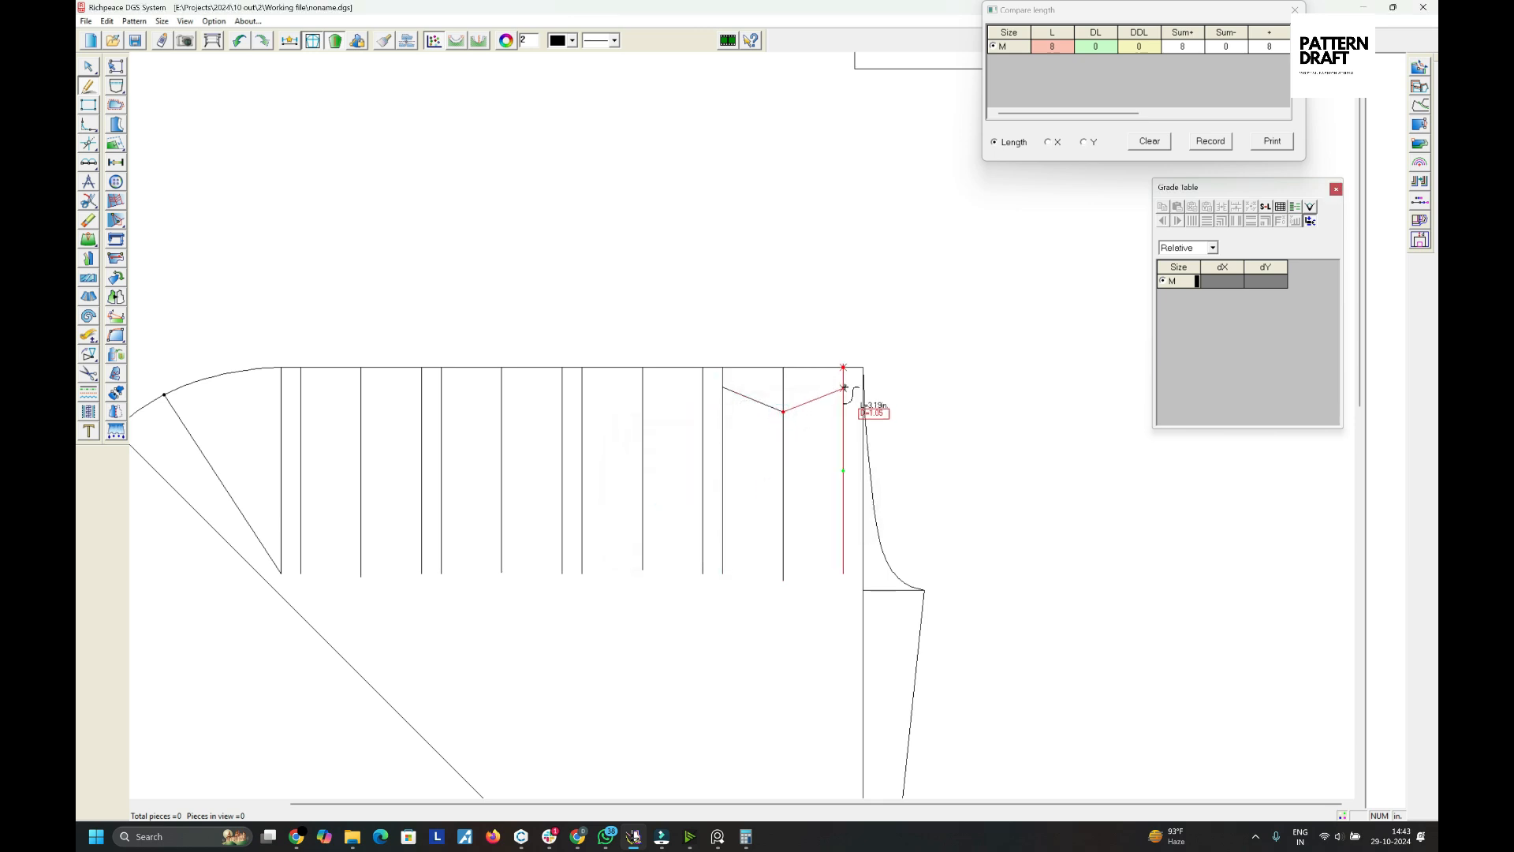
{"action": "key", "text": "Escape"}
- Mirror the slanted line across its vertical line to form a V shape
{"action": "key", "text": "k"}
{"action": "left_click", "coordinate": [782, 368]}
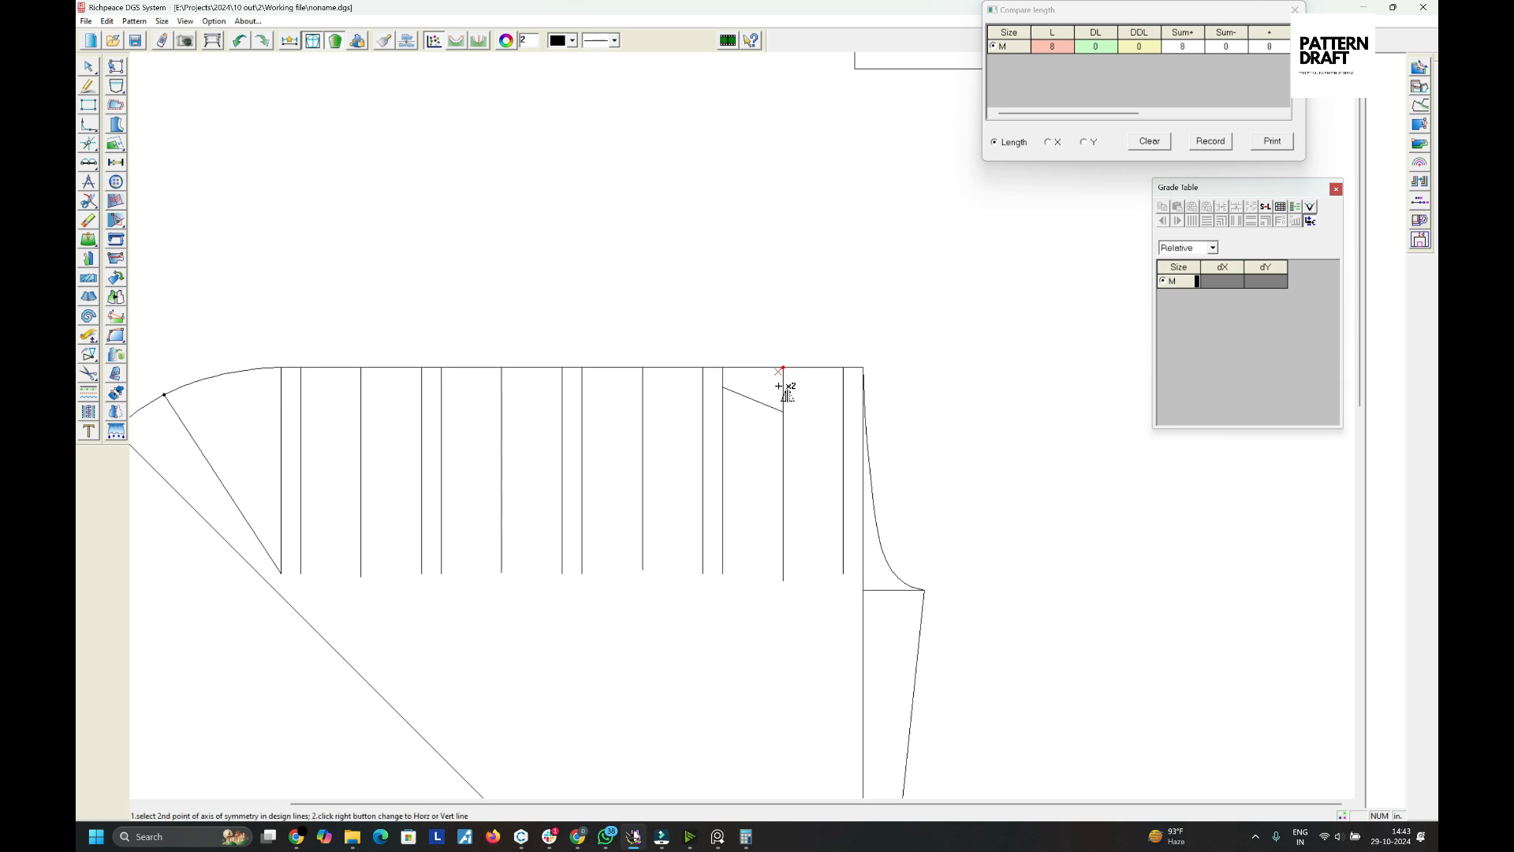
{"action": "left_click", "coordinate": [783, 429]}
{"action": "left_click", "coordinate": [772, 407]}
{"action": "right_click", "coordinate": [767, 430]}
- Offset the V's left slant by 0.25 in downward as a parallel line
{"action": "right_click", "coordinate": [801, 443]}
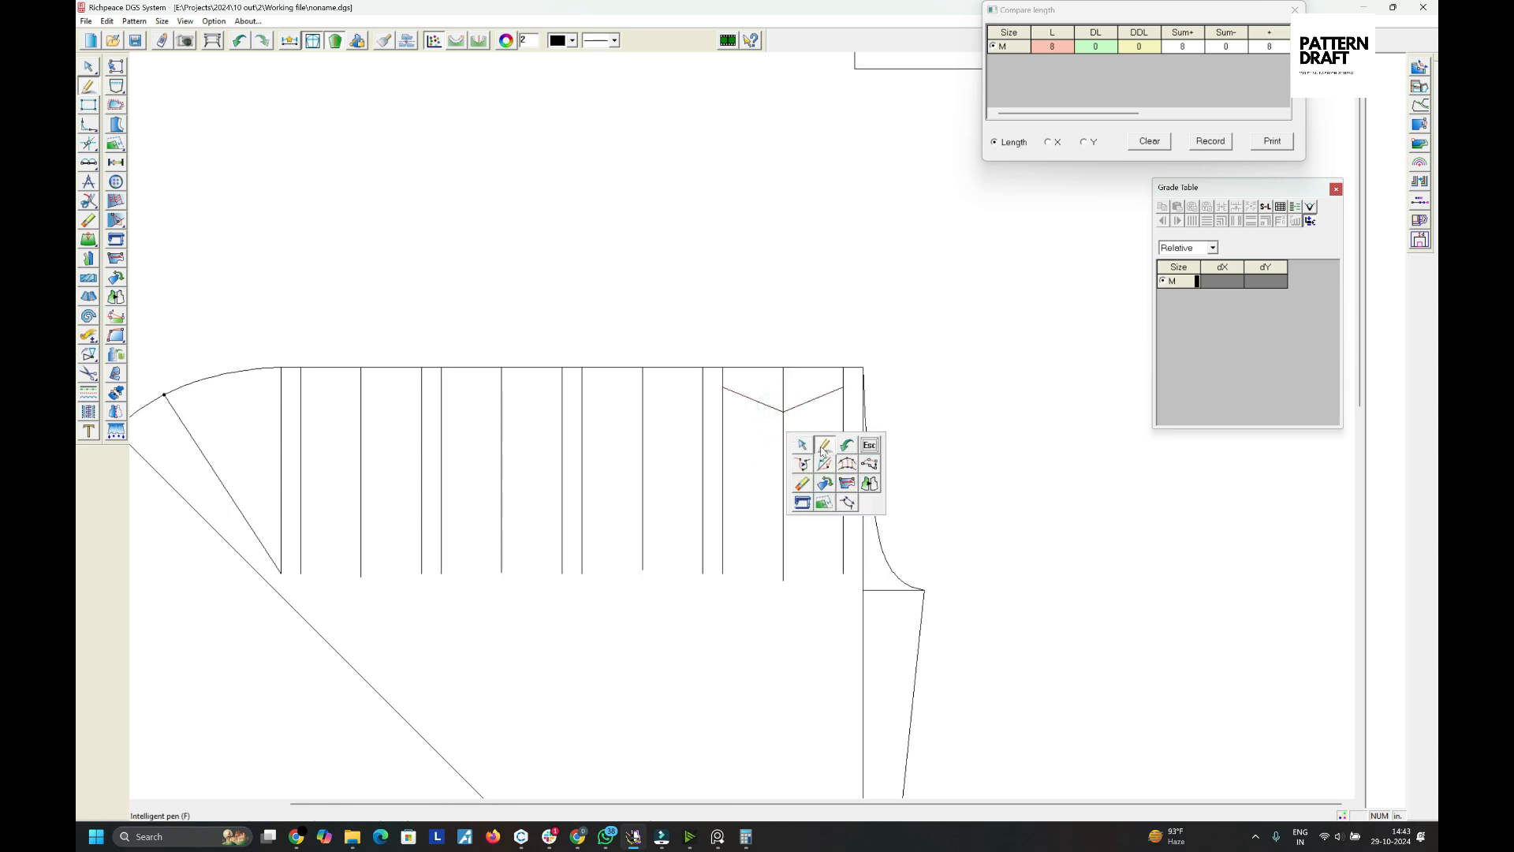
{"action": "left_click", "coordinate": [820, 447]}
{"action": "left_click_drag", "start_coordinate": [776, 399], "coordinate": [769, 427]}
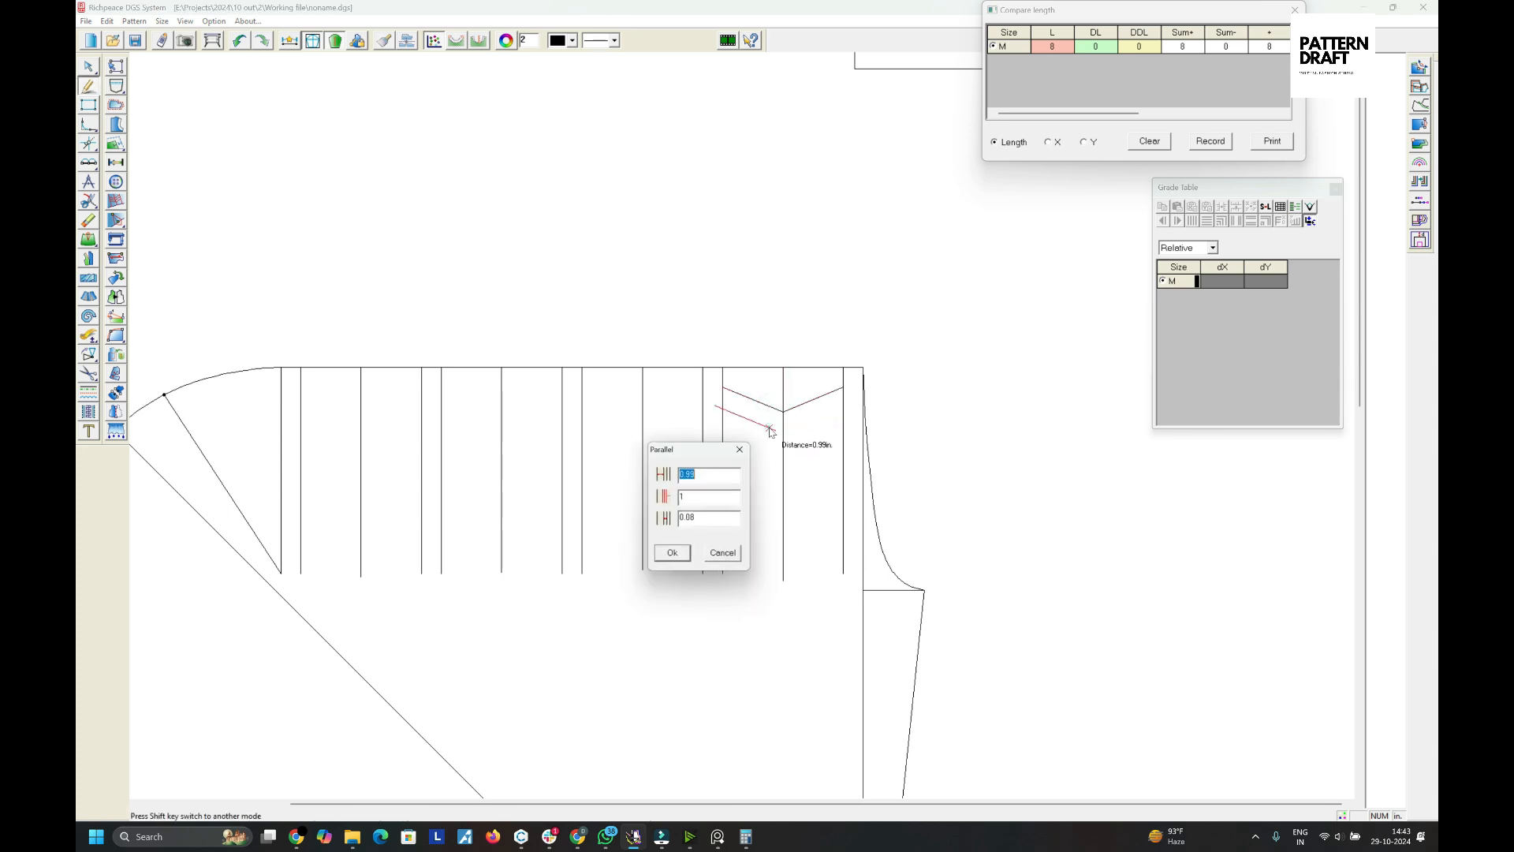
{"action": "type", "text": ".25"}
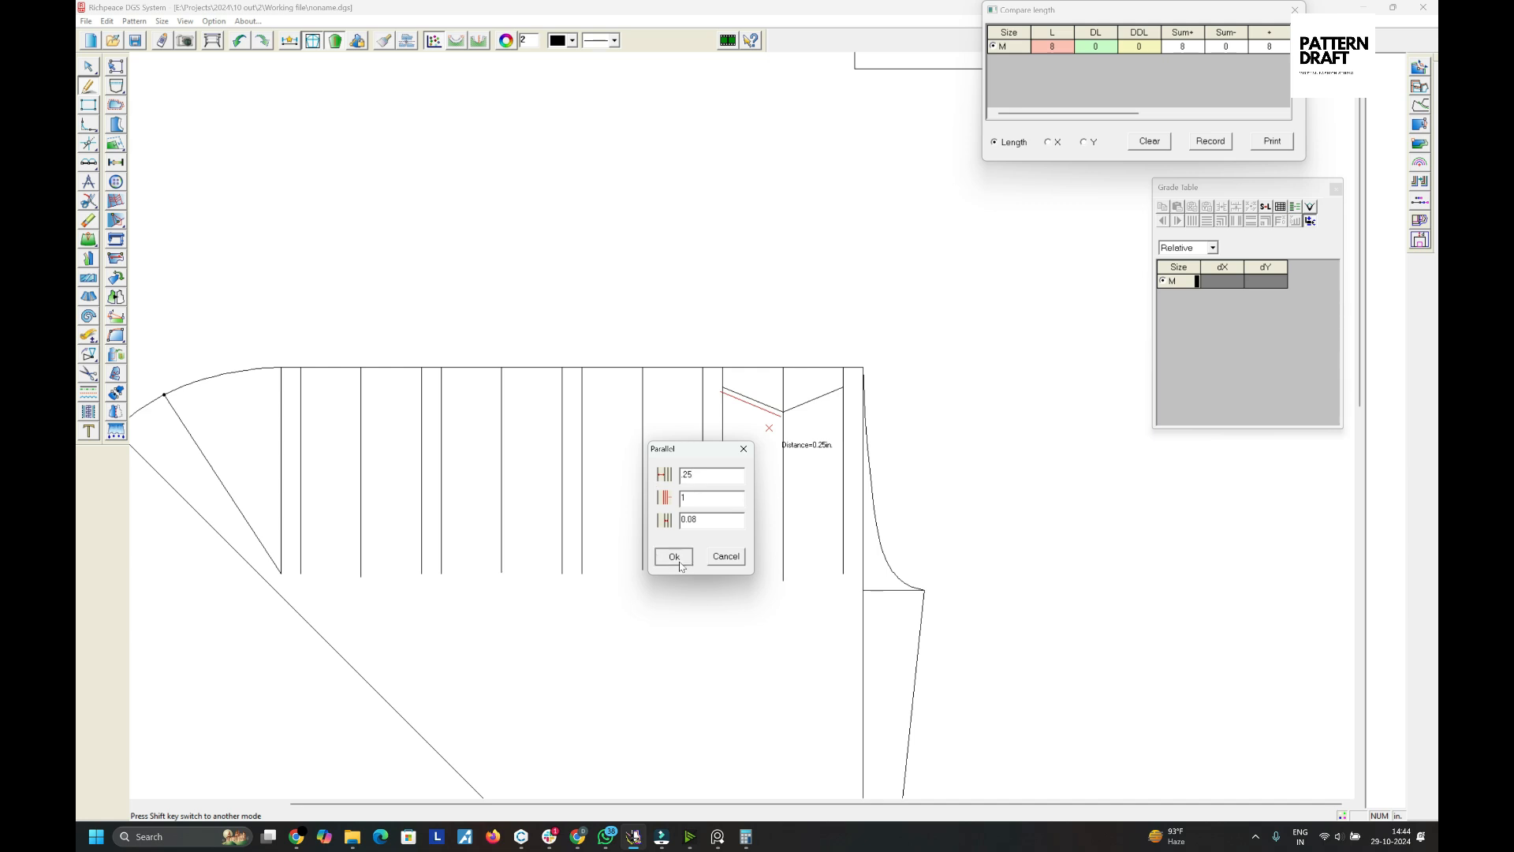
{"action": "left_click", "coordinate": [674, 557]}
- Mirror the offset slant across the same vertical line to complete a double V chevron
{"action": "scroll", "coordinate": [773, 392], "scroll_direction": "up", "scroll_amount": 2}
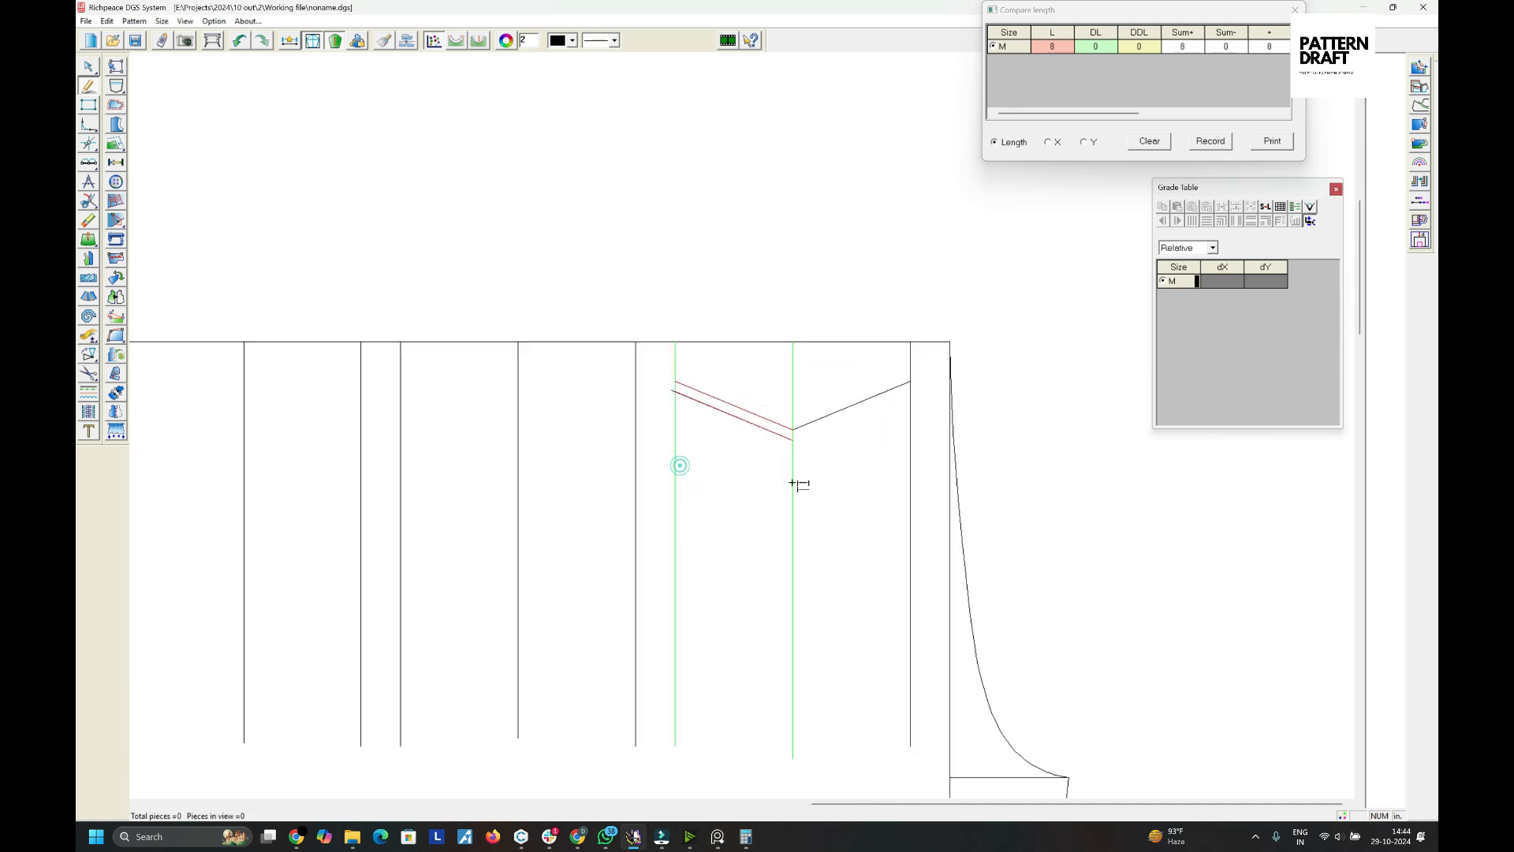
{"action": "right_click", "coordinate": [745, 481]}
{"action": "left_click", "coordinate": [750, 483]}
{"action": "left_click", "coordinate": [791, 349]}
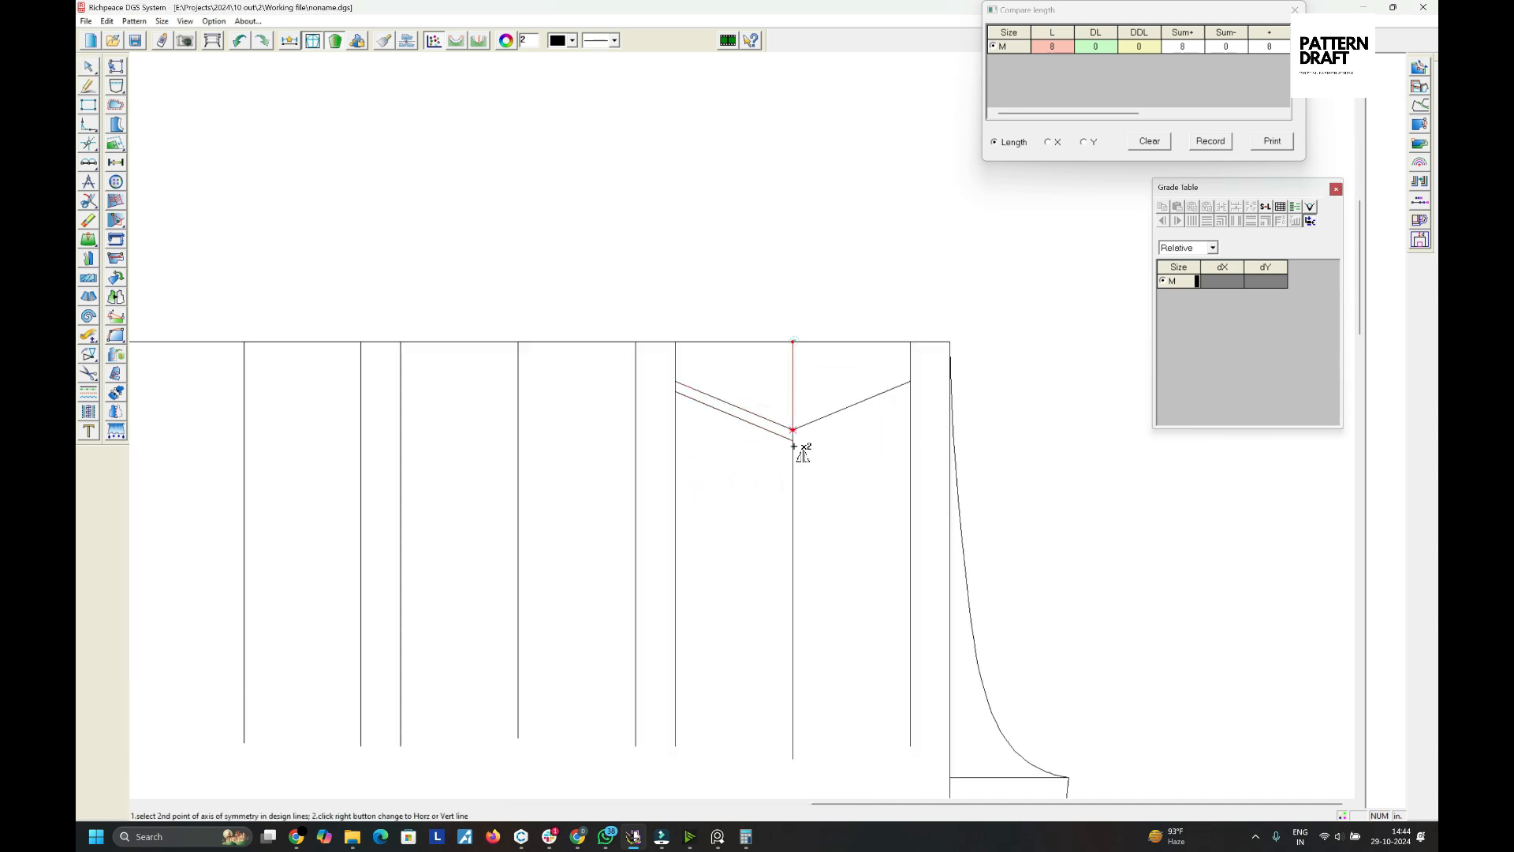
{"action": "left_click", "coordinate": [794, 435]}
{"action": "left_click_drag", "start_coordinate": [760, 379], "coordinate": [730, 483]}
{"action": "right_click", "coordinate": [730, 485]}
{"action": "right_click", "coordinate": [730, 487]}
{"action": "left_click", "coordinate": [735, 494]}
- Copy the double chevron to the vertical line further left, aligning it at the top edge
{"action": "scroll", "coordinate": [737, 488], "scroll_direction": "down", "scroll_amount": 1}
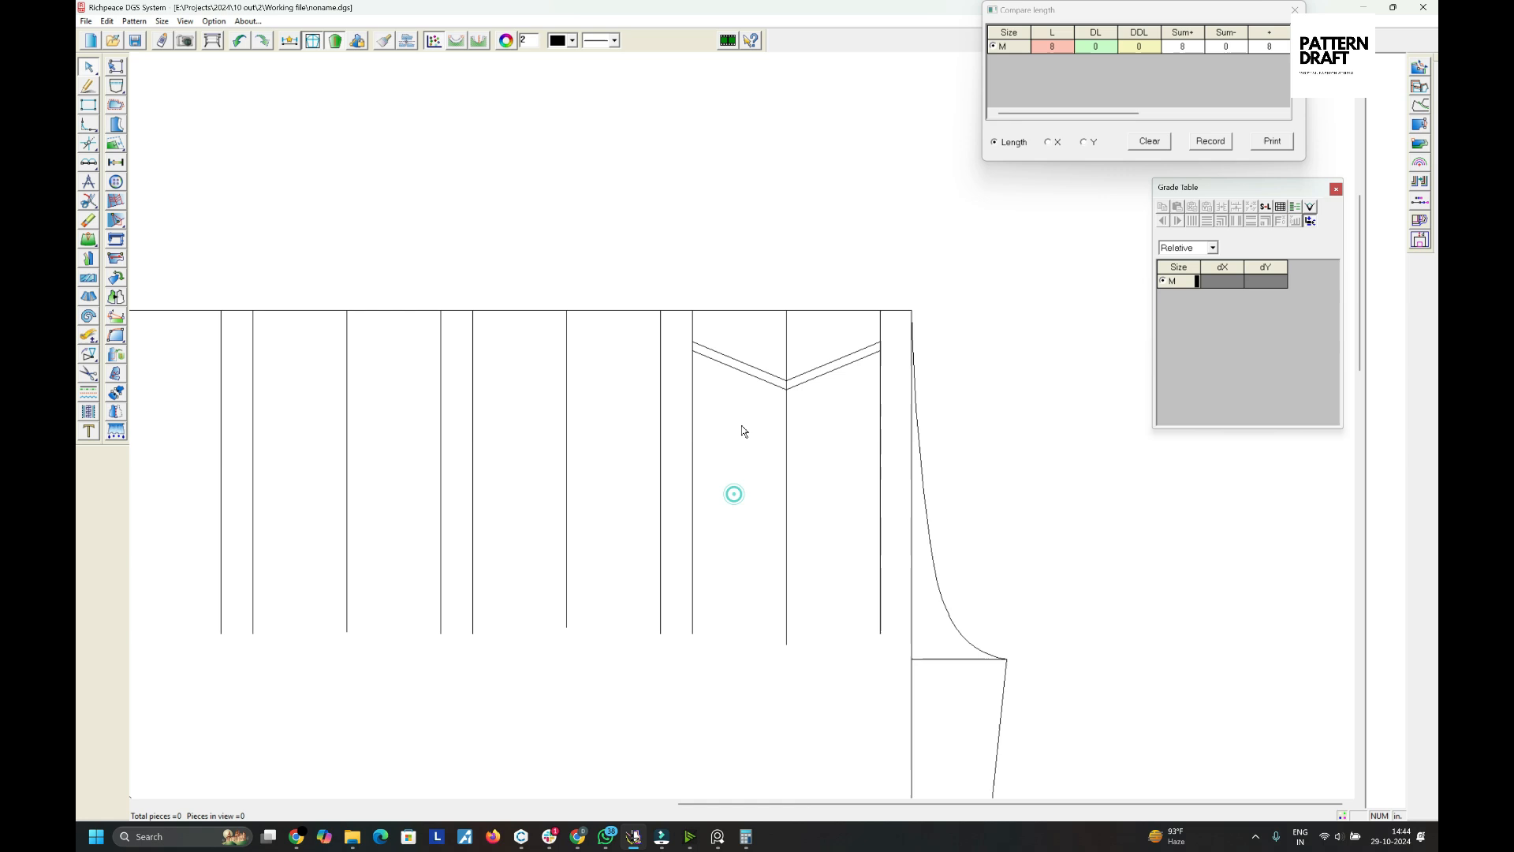
{"action": "right_click", "coordinate": [762, 376]}
{"action": "left_click", "coordinate": [766, 379]}
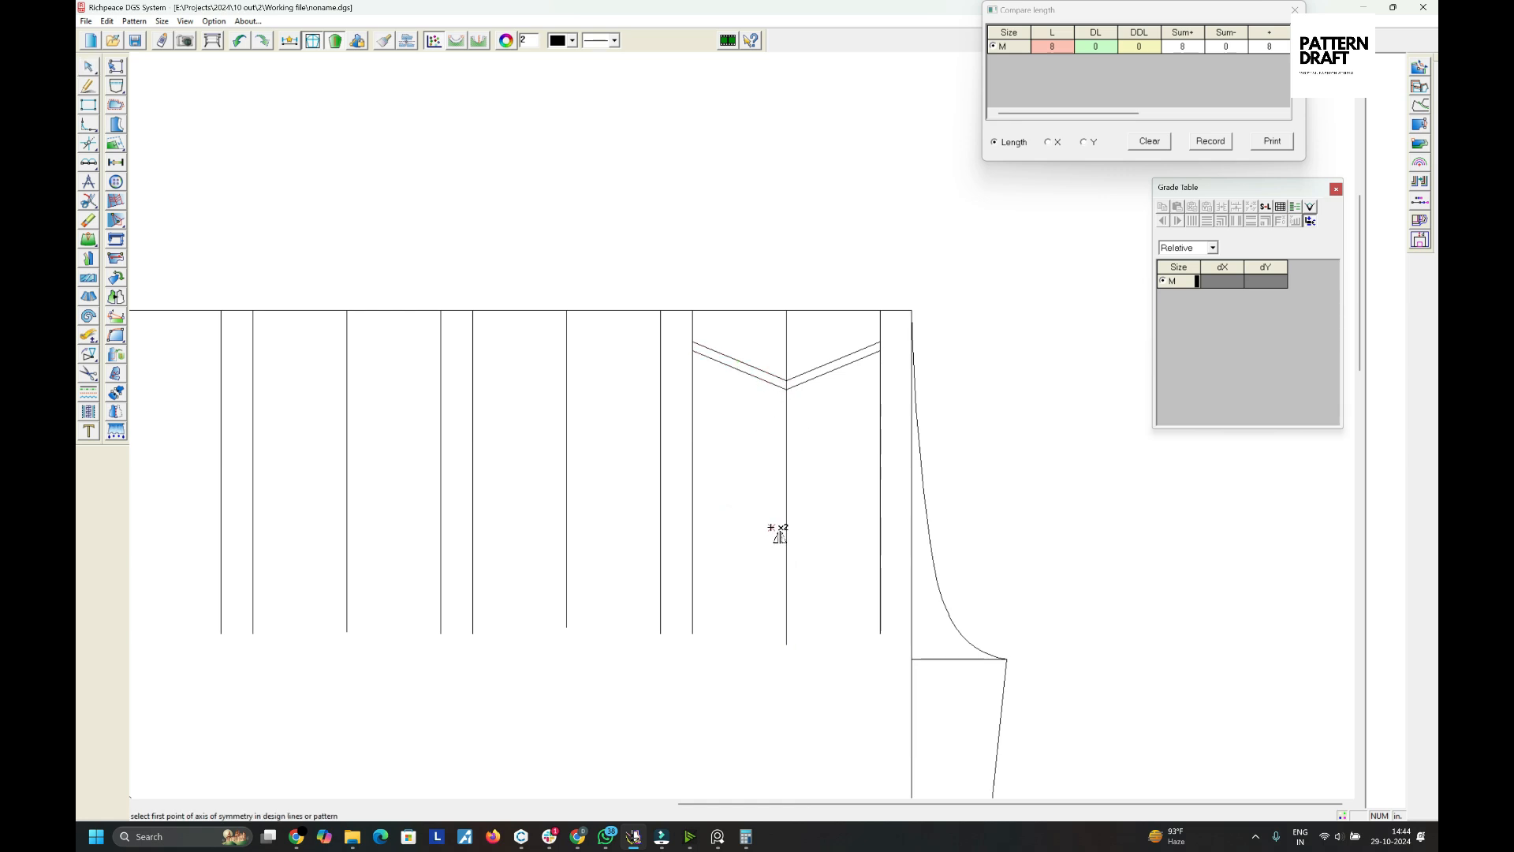
{"action": "left_click", "coordinate": [791, 410]}
{"action": "right_click", "coordinate": [814, 340]}
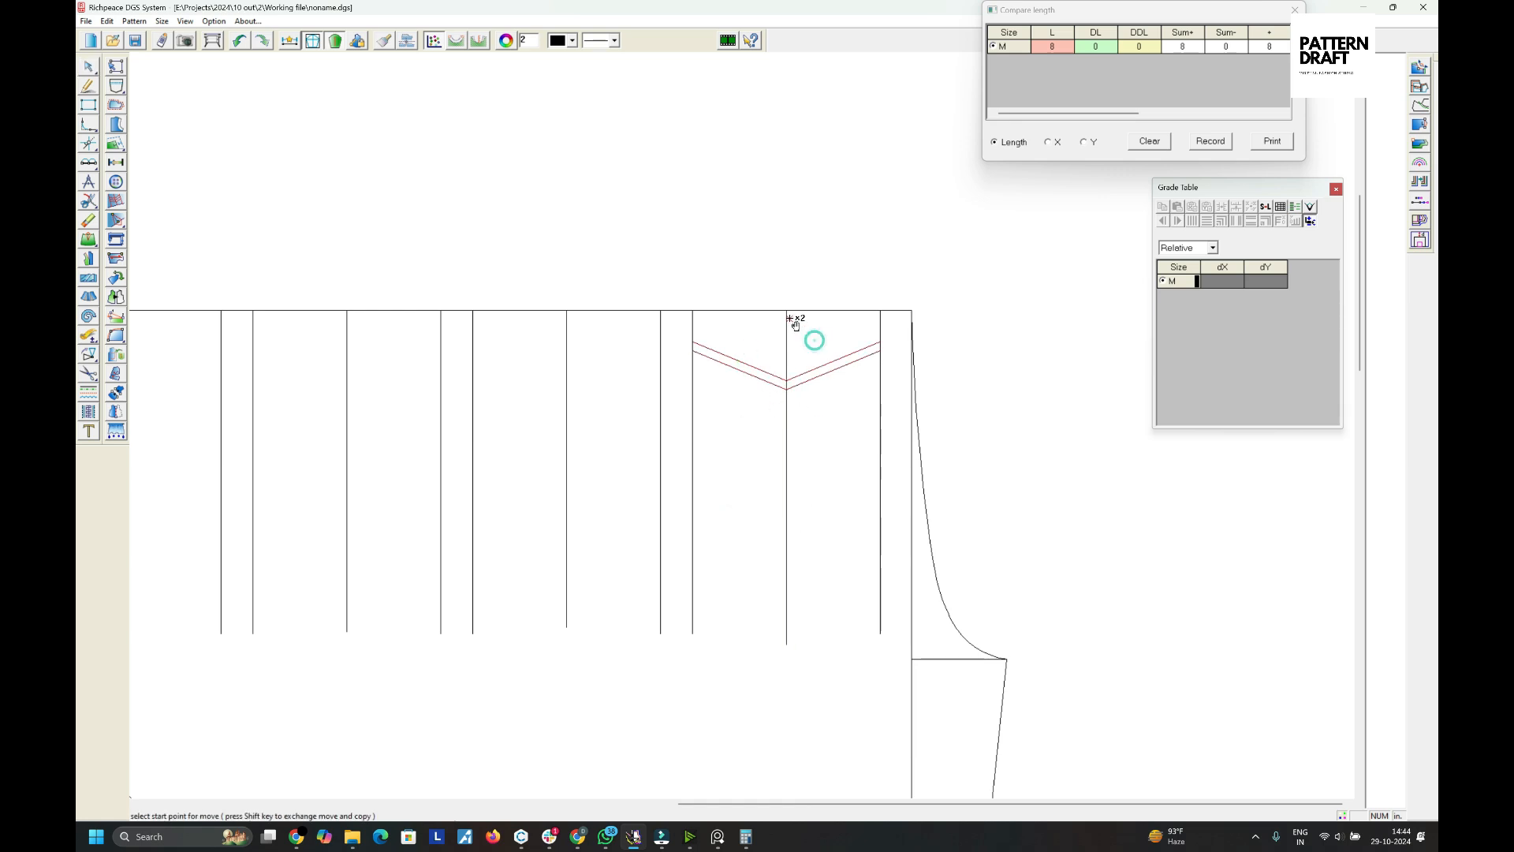
{"action": "left_click", "coordinate": [787, 310]}
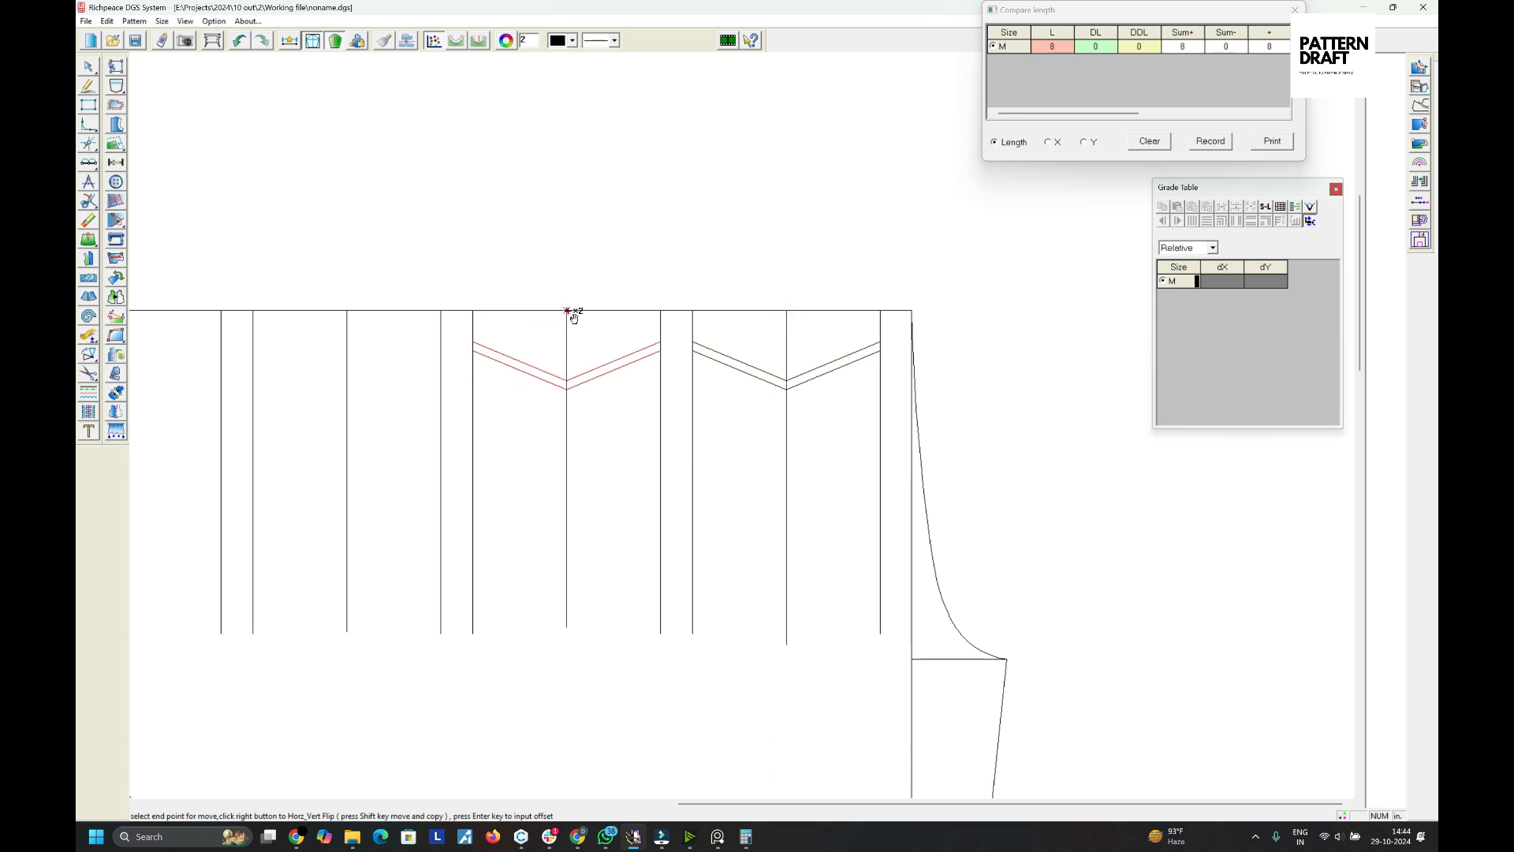
{"action": "left_click", "coordinate": [566, 310]}
{"action": "right_click", "coordinate": [600, 349]}
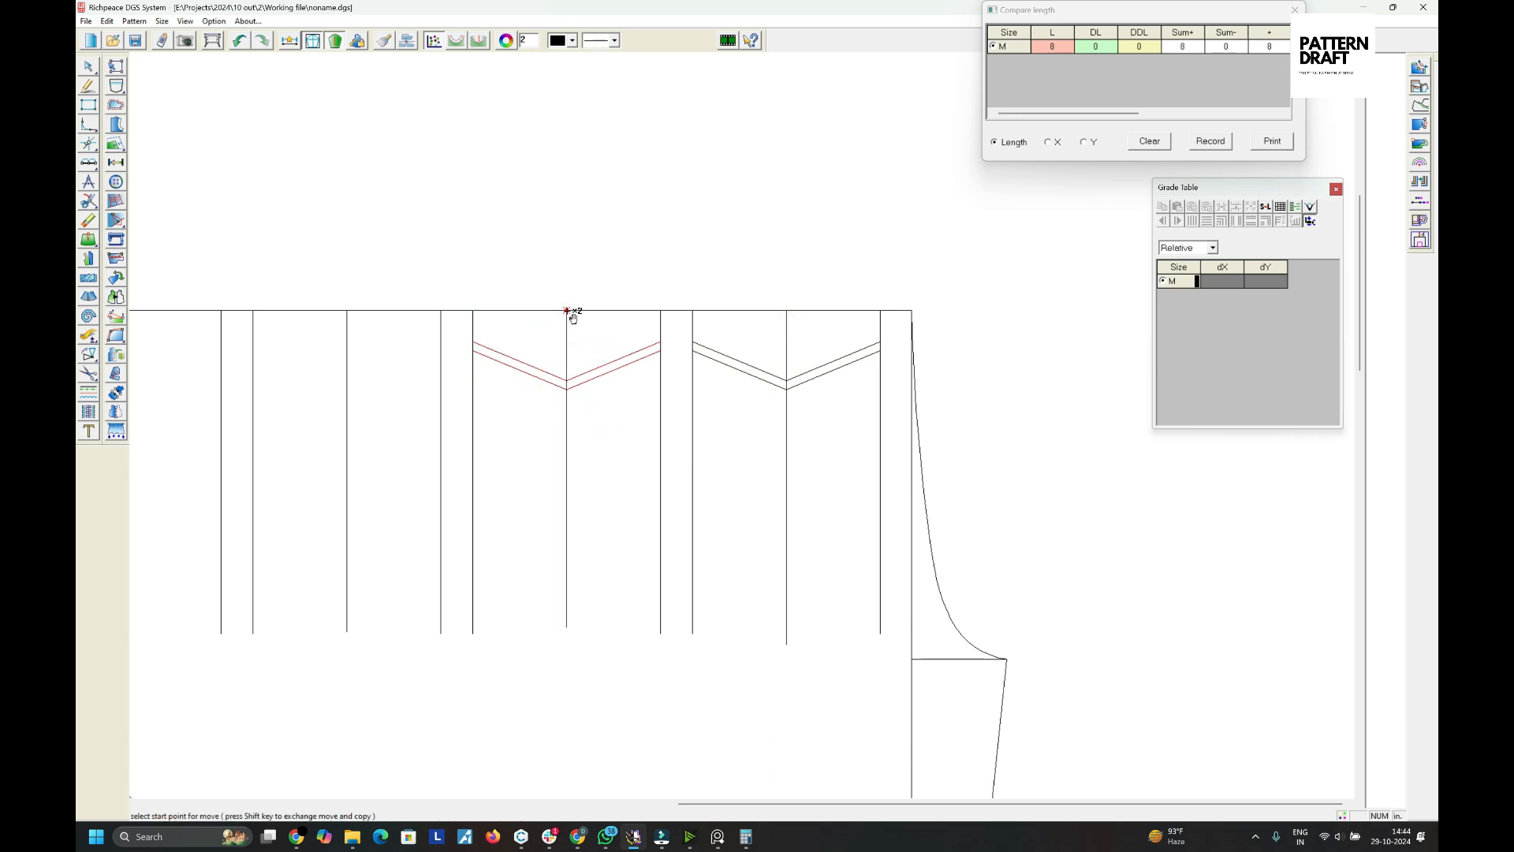
- Place another copy of the double chevron on the next vertical line to the left, aligned at the top edge
{"action": "left_click", "coordinate": [566, 310]}
{"action": "left_click", "coordinate": [347, 309]}
{"action": "scroll", "coordinate": [524, 443], "scroll_direction": "down", "scroll_amount": 3}
{"action": "scroll", "coordinate": [671, 396], "scroll_direction": "up", "scroll_amount": 2}
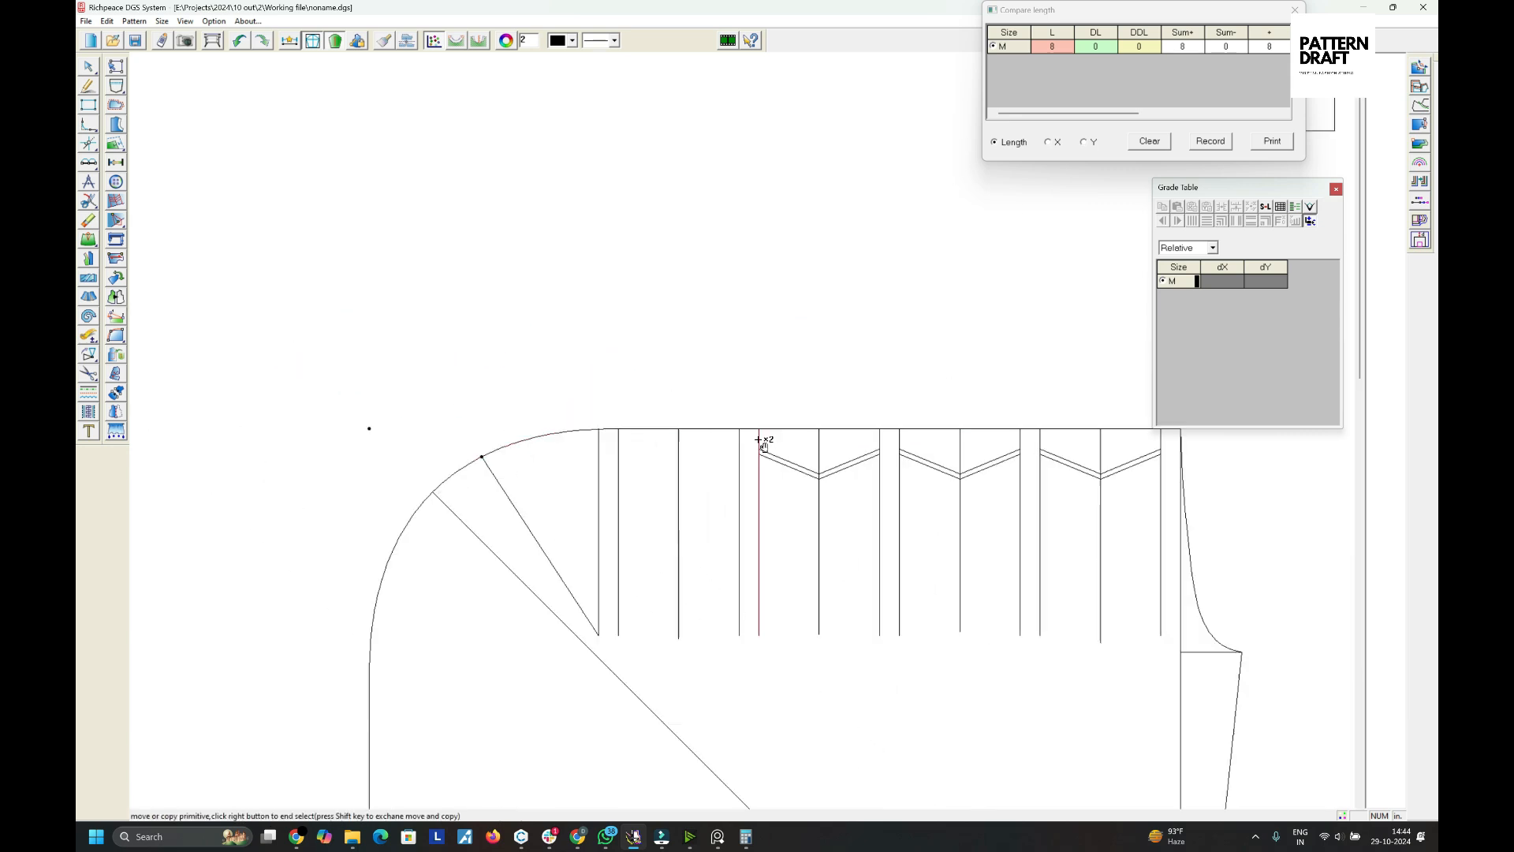
{"action": "scroll", "coordinate": [759, 439], "scroll_direction": "up", "scroll_amount": 1}
- Copy a double chevron onto the leftmost vertical line beside the rounded corner, aligned with the top edge
{"action": "left_click", "coordinate": [789, 455]}
{"action": "right_click", "coordinate": [865, 445]}
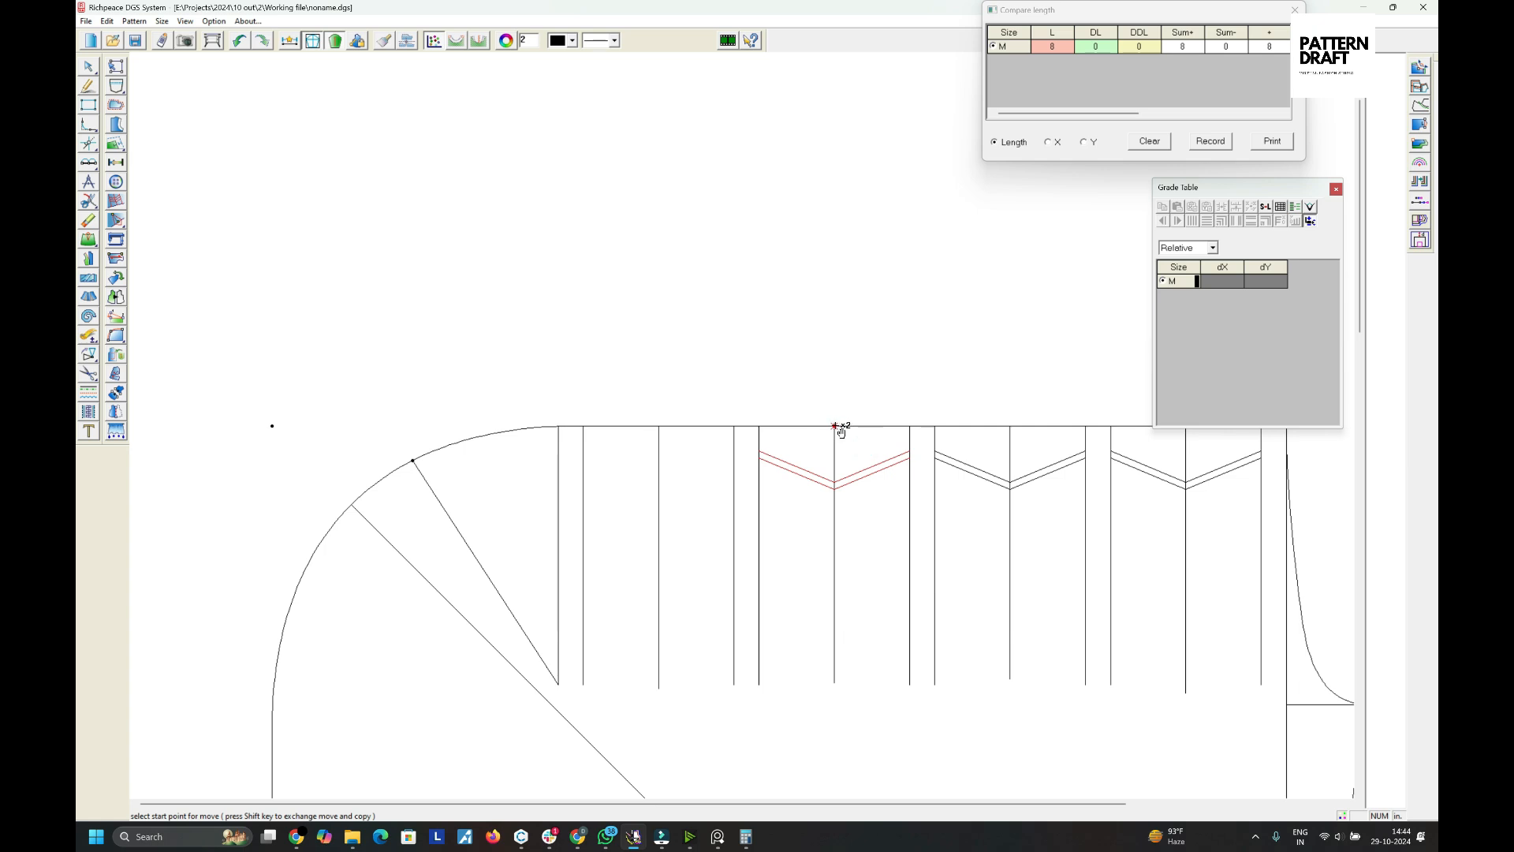
{"action": "left_click", "coordinate": [835, 426]}
{"action": "left_click", "coordinate": [659, 426]}
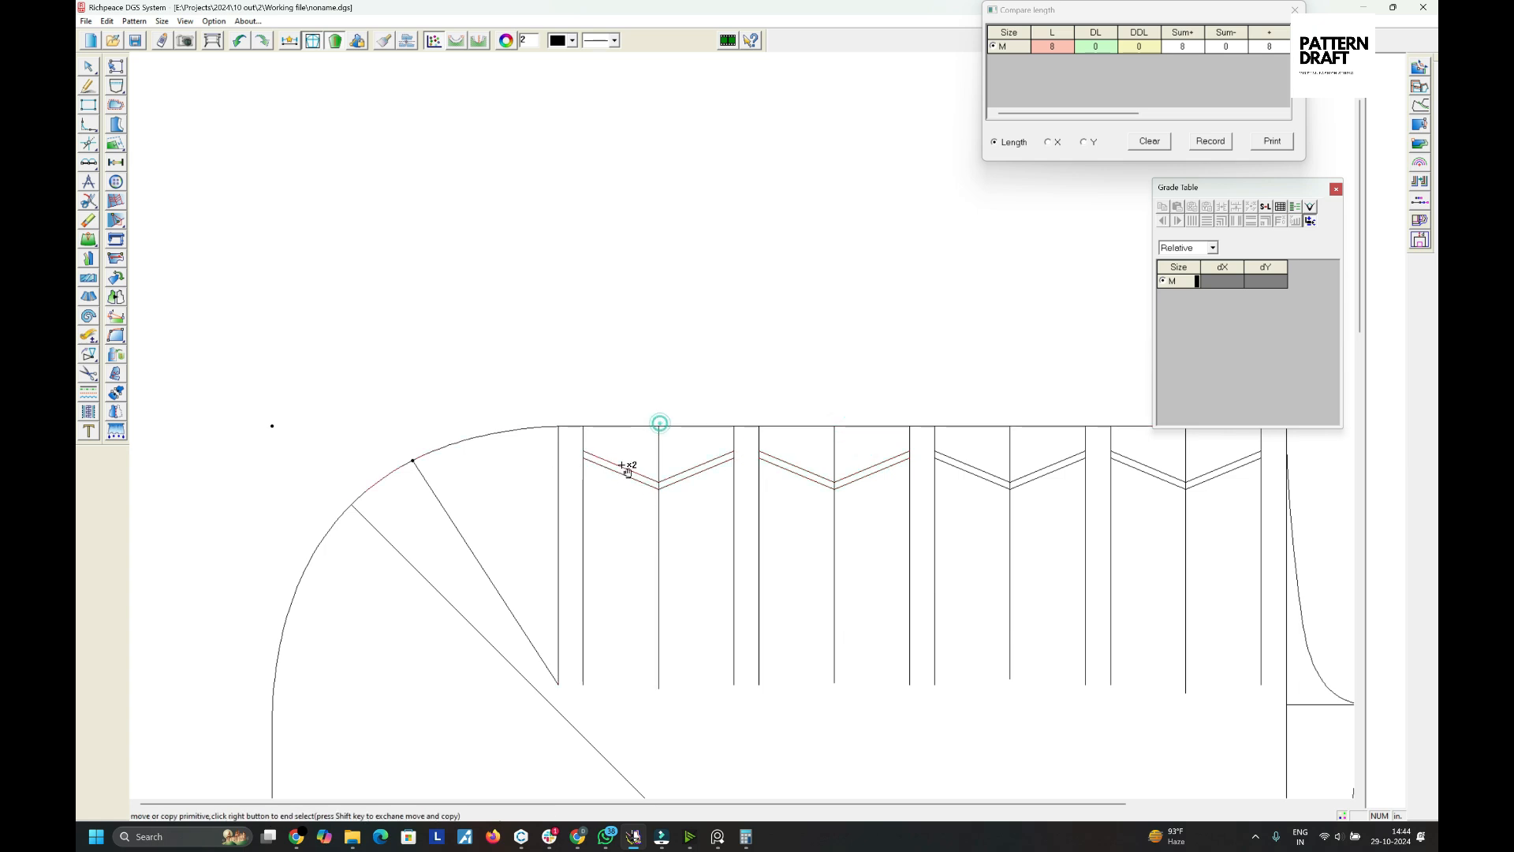
{"action": "right_click", "coordinate": [541, 503]}
- Draw a straight line from a point on the rounded corner curve down to the bottom of the leftmost vertical line
{"action": "left_click", "coordinate": [511, 500]}
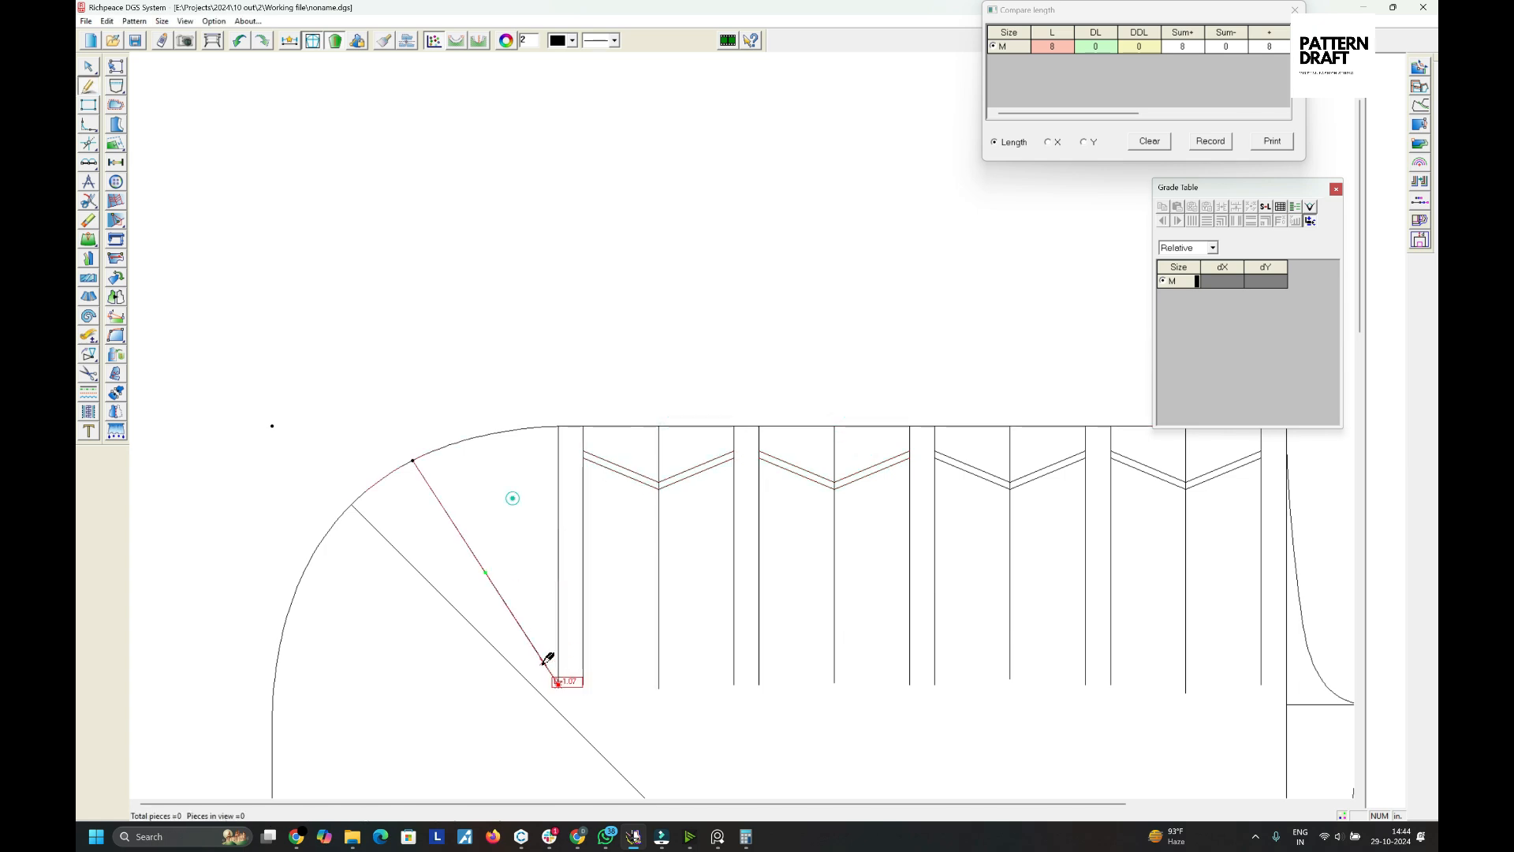
{"action": "left_click", "coordinate": [483, 436]}
{"action": "left_click", "coordinate": [561, 690]}
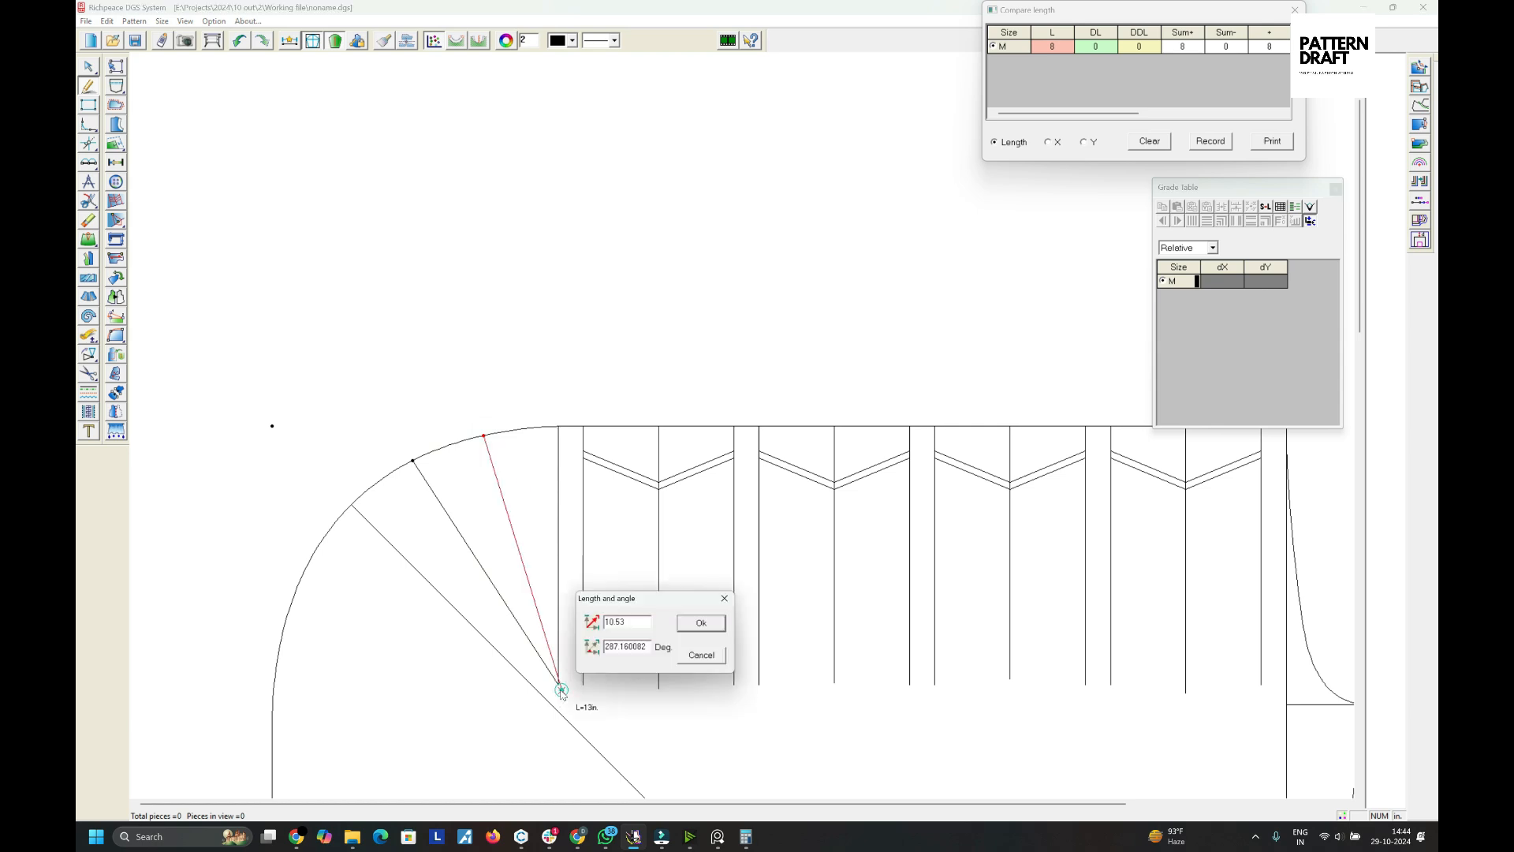
{"action": "left_click", "coordinate": [701, 654]}
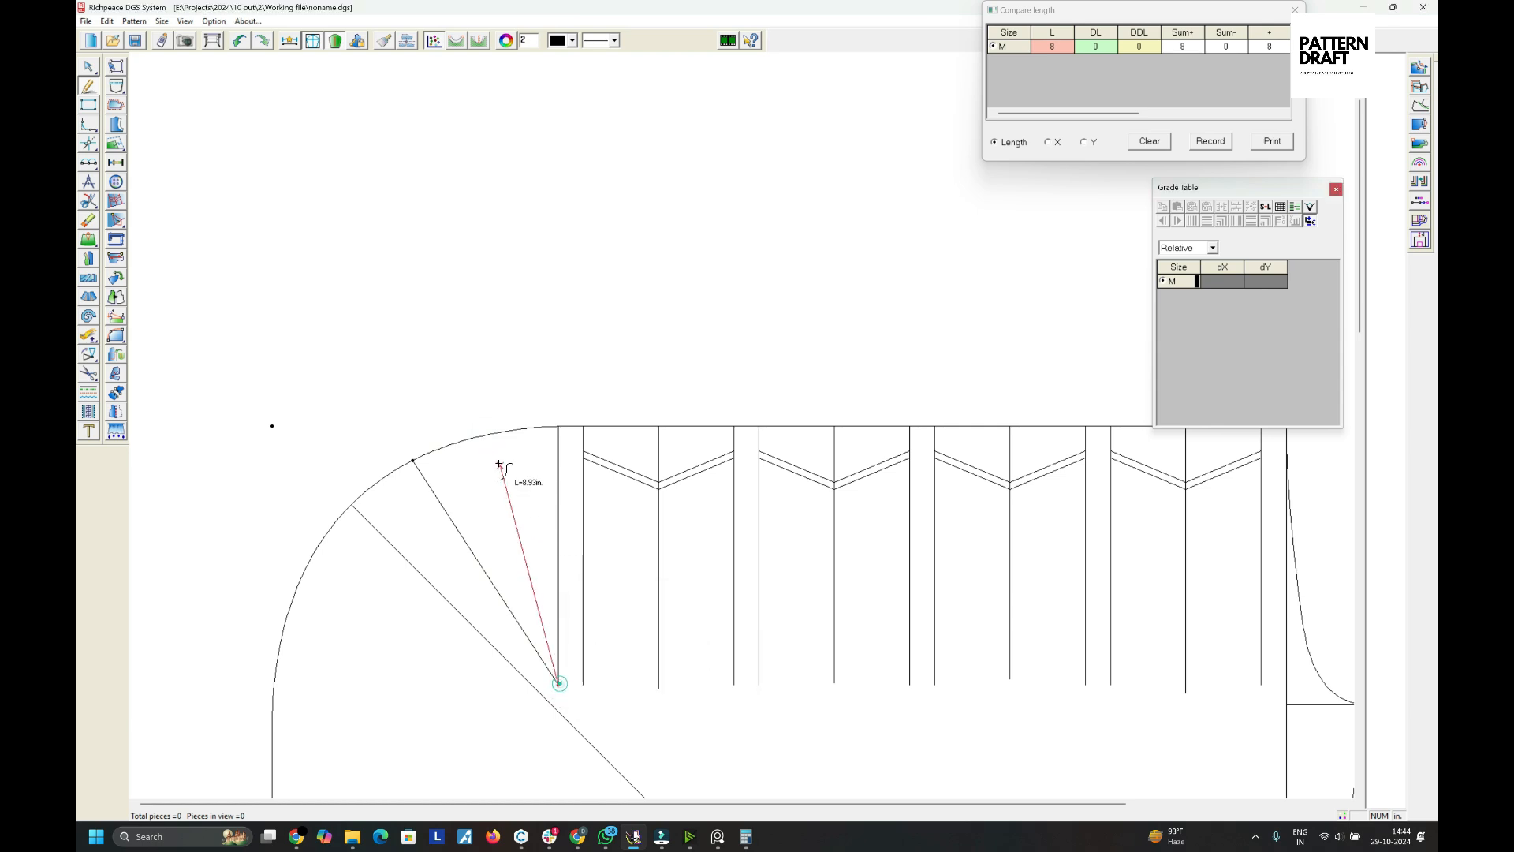
{"action": "right_click", "coordinate": [521, 353]}
{"action": "left_click", "coordinate": [531, 355]}
- Draw a zigzag line across the corner wedges, starting 1.36 in down the new slanted line and ending on the leftmost vertical line
{"action": "middle_click_drag", "start_coordinate": [548, 440], "coordinate": [746, 430]}
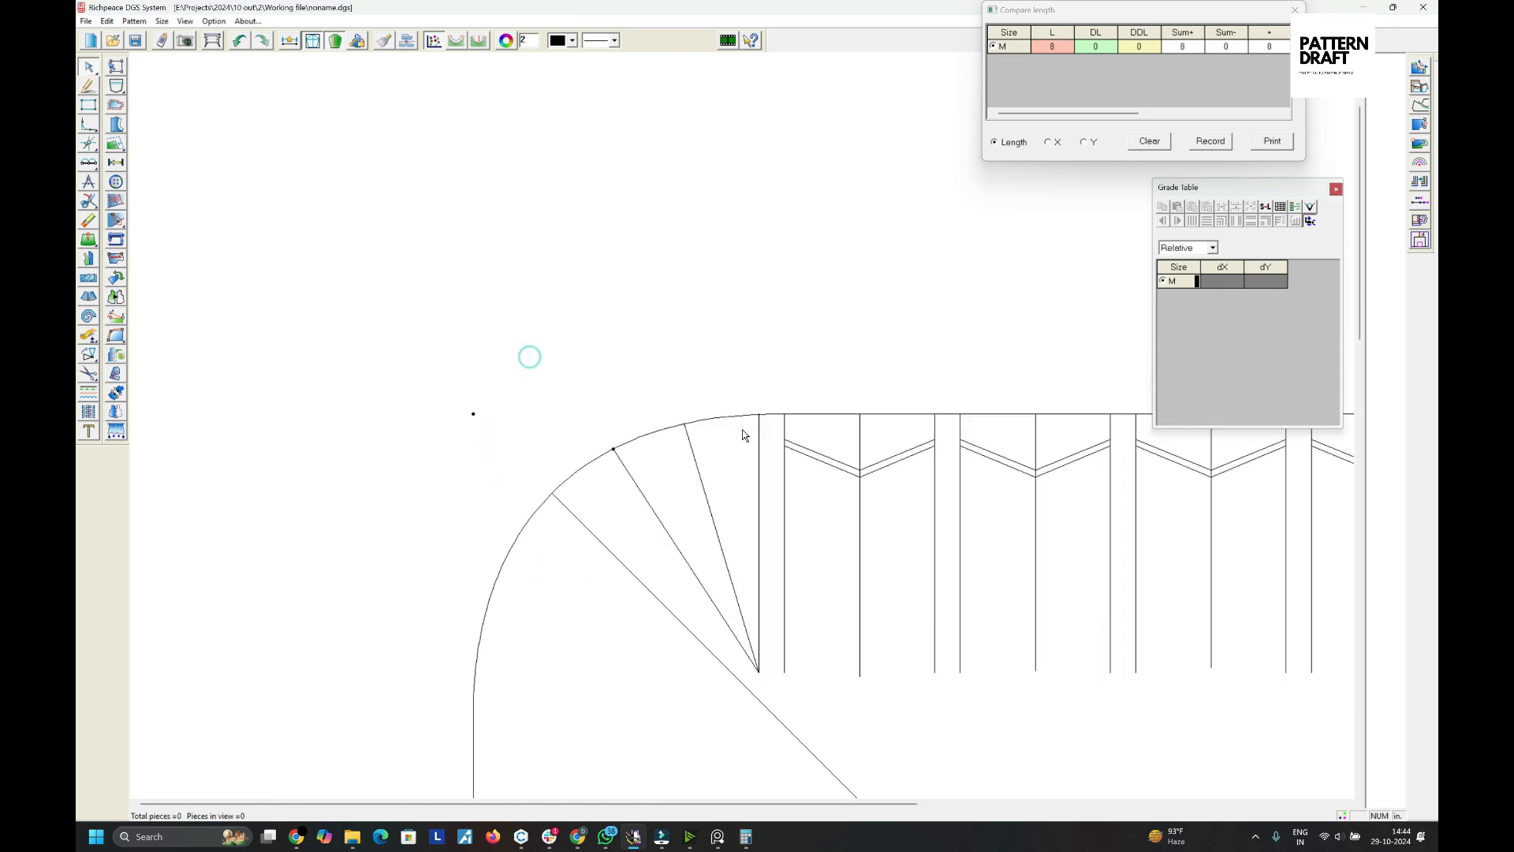
{"action": "scroll", "coordinate": [745, 429], "scroll_direction": "up", "scroll_amount": 2}
{"action": "right_click", "coordinate": [735, 455]}
{"action": "left_click", "coordinate": [770, 467]}
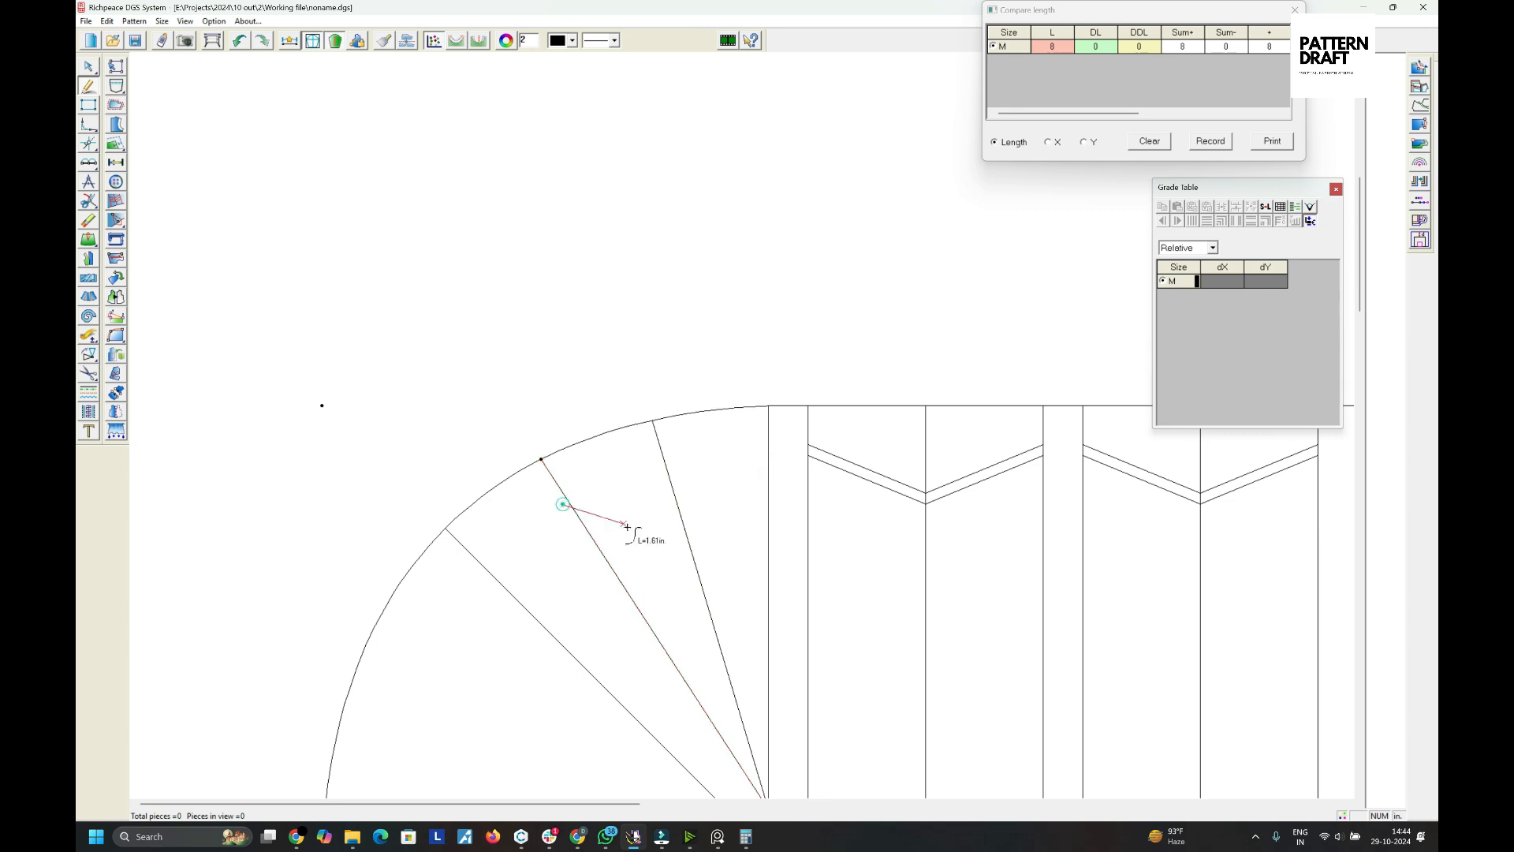
{"action": "left_click", "coordinate": [571, 502]}
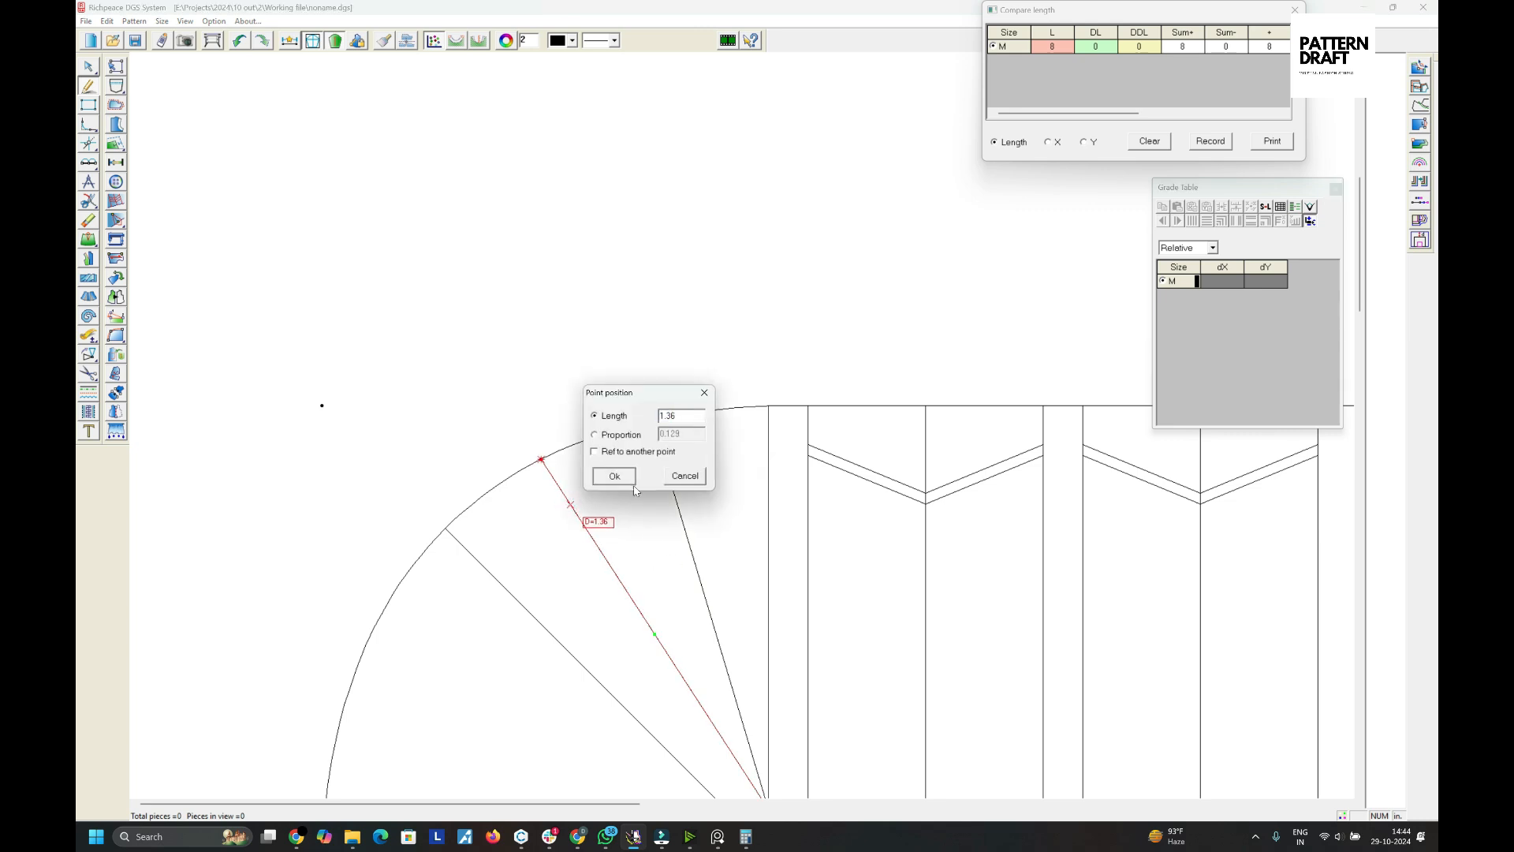
{"action": "left_click", "coordinate": [616, 472]}
{"action": "left_click", "coordinate": [677, 501]}
{"action": "left_click", "coordinate": [709, 473]}
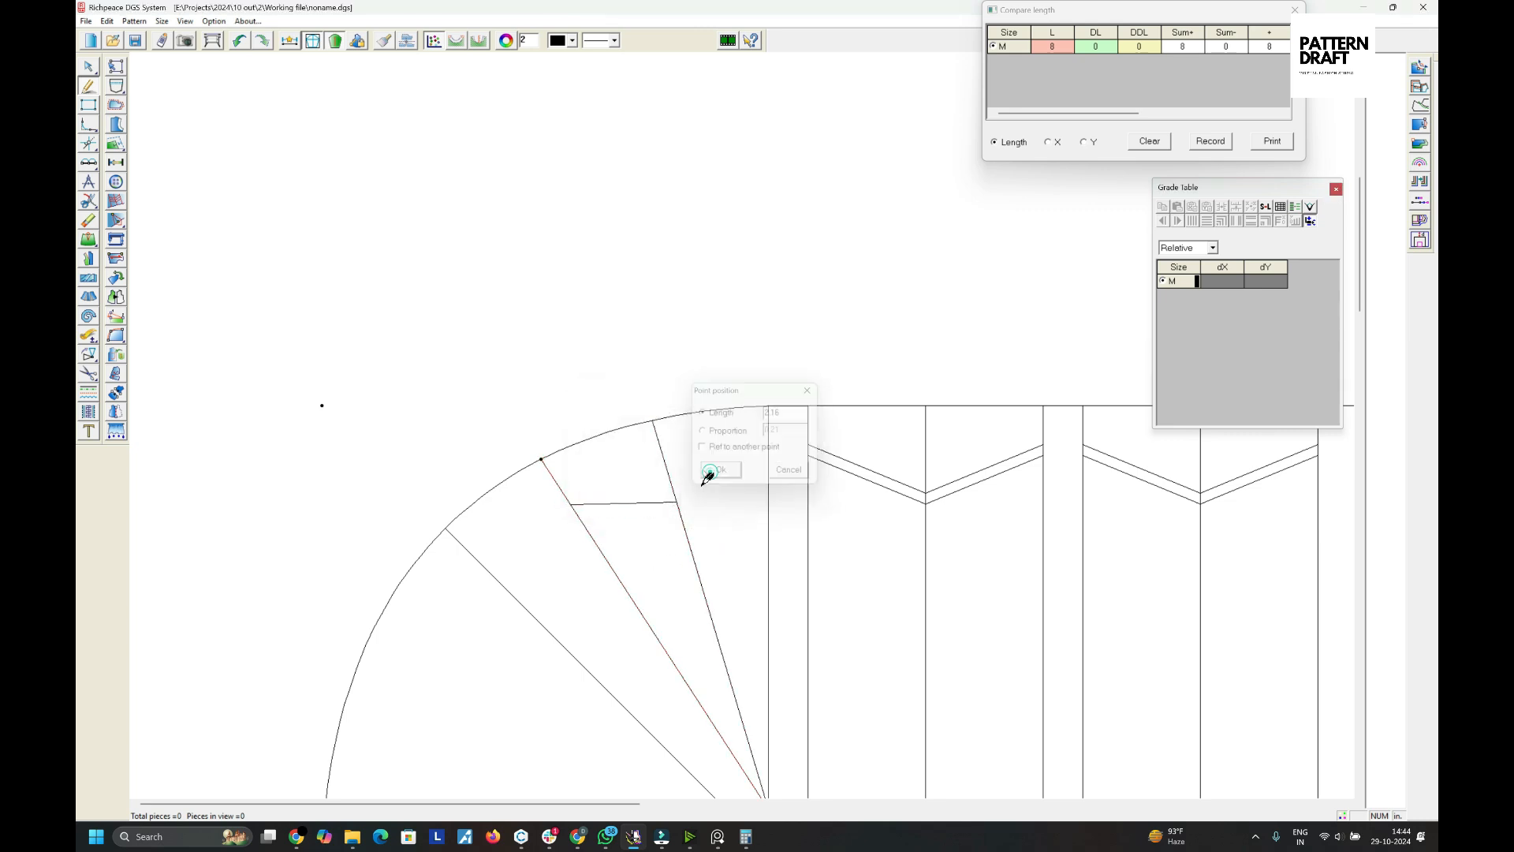
{"action": "left_click", "coordinate": [768, 447]}
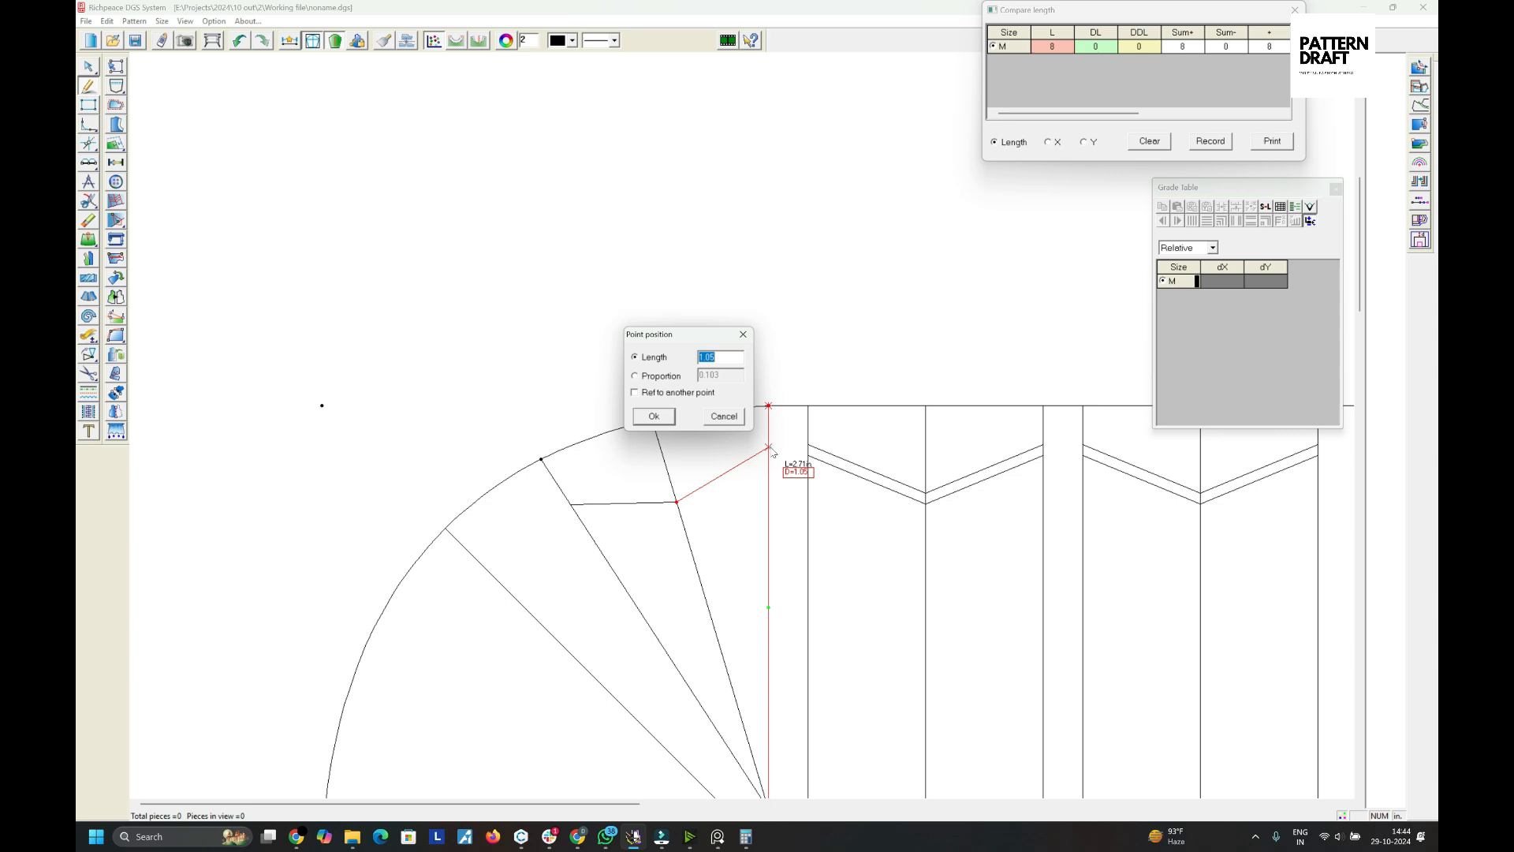
{"action": "left_click", "coordinate": [667, 422]}
- Offset the zigzag's upper slanted segment 0.2 in as a parallel line
{"action": "left_click_drag", "start_coordinate": [699, 487], "coordinate": [712, 517]}
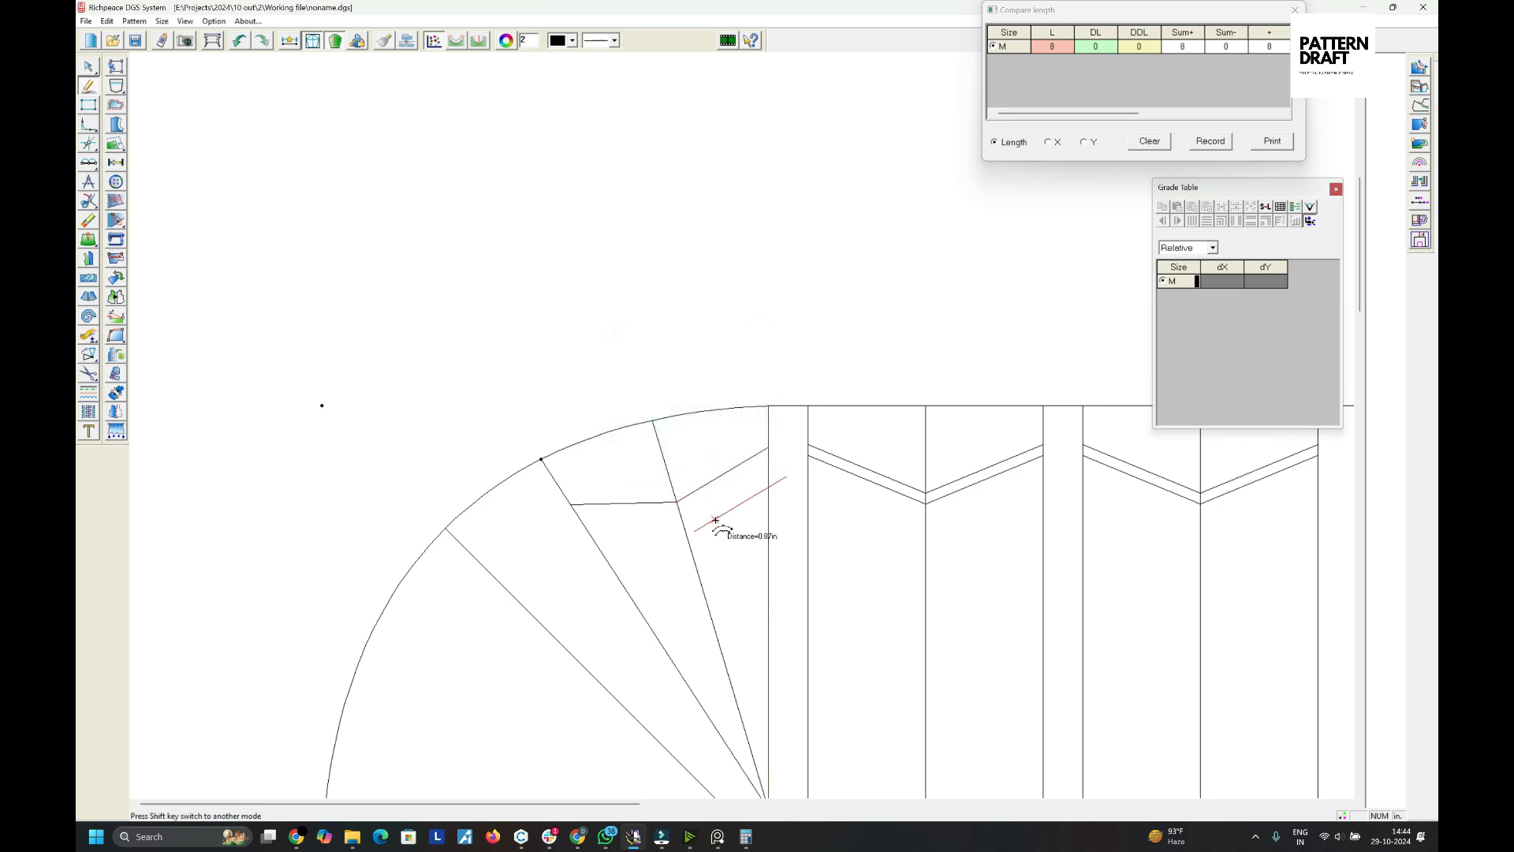
{"action": "right_click", "coordinate": [697, 498]}
{"action": "scroll", "coordinate": [723, 505], "scroll_direction": "up", "scroll_amount": 2}
{"action": "left_click_drag", "start_coordinate": [733, 374], "coordinate": [737, 411]}
{"action": "left_click", "coordinate": [737, 412]}
{"action": "type", "text": ".2"}
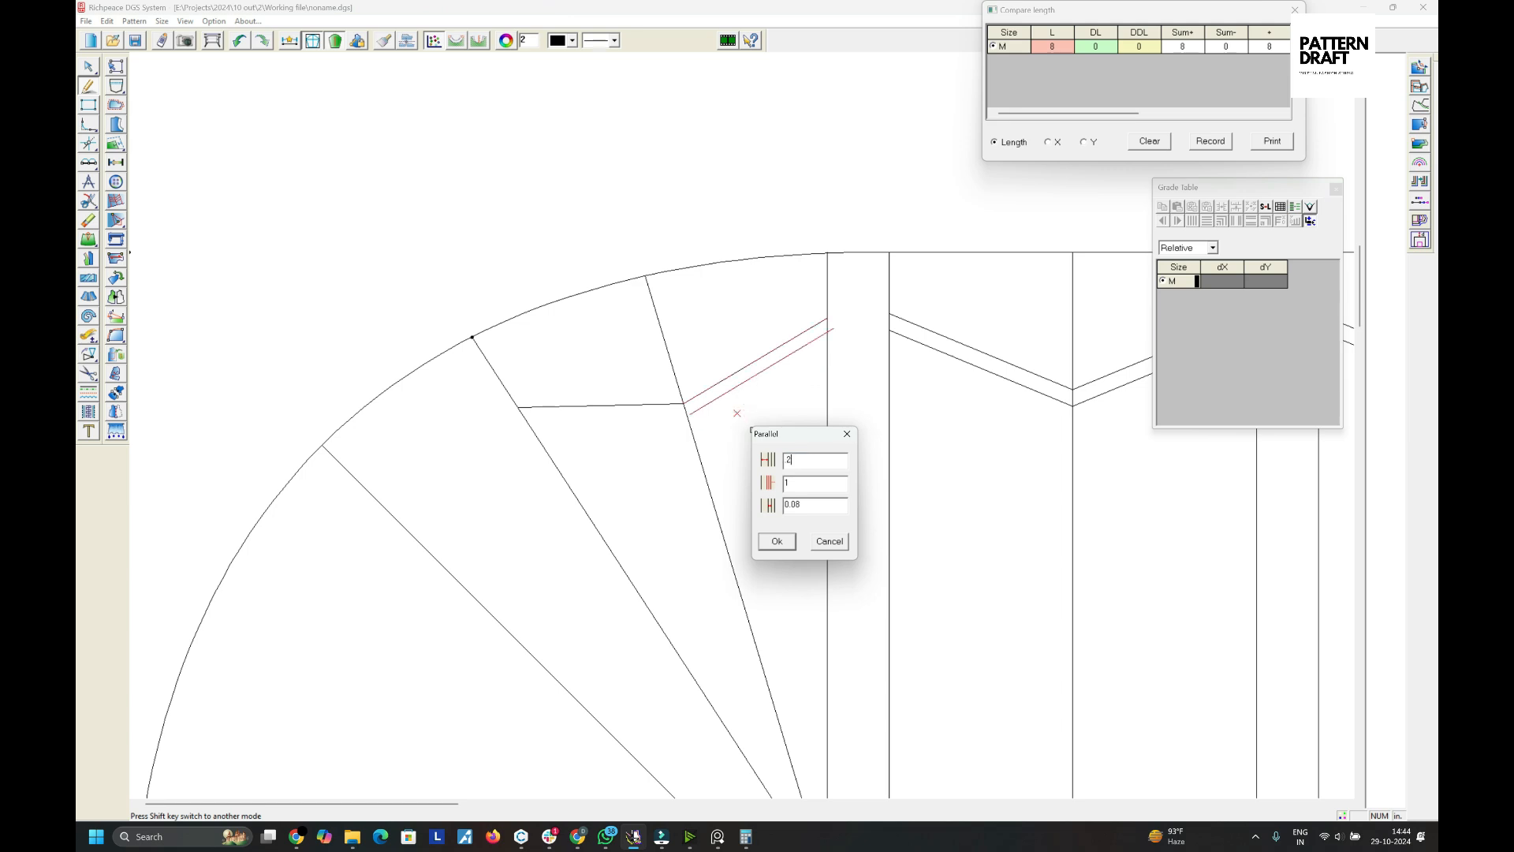
{"action": "key", "text": "Return"}
{"action": "left_click", "coordinate": [704, 459]}
{"action": "left_click_drag", "start_coordinate": [783, 323], "coordinate": [809, 374]}
{"action": "left_click", "coordinate": [826, 400]}
{"action": "key", "text": "a"}
{"action": "left_click", "coordinate": [765, 430]}
- Offset the zigzag's horizontal segment 0.25 in downward and extend it to the slanted line
{"action": "right_click", "coordinate": [643, 393]}
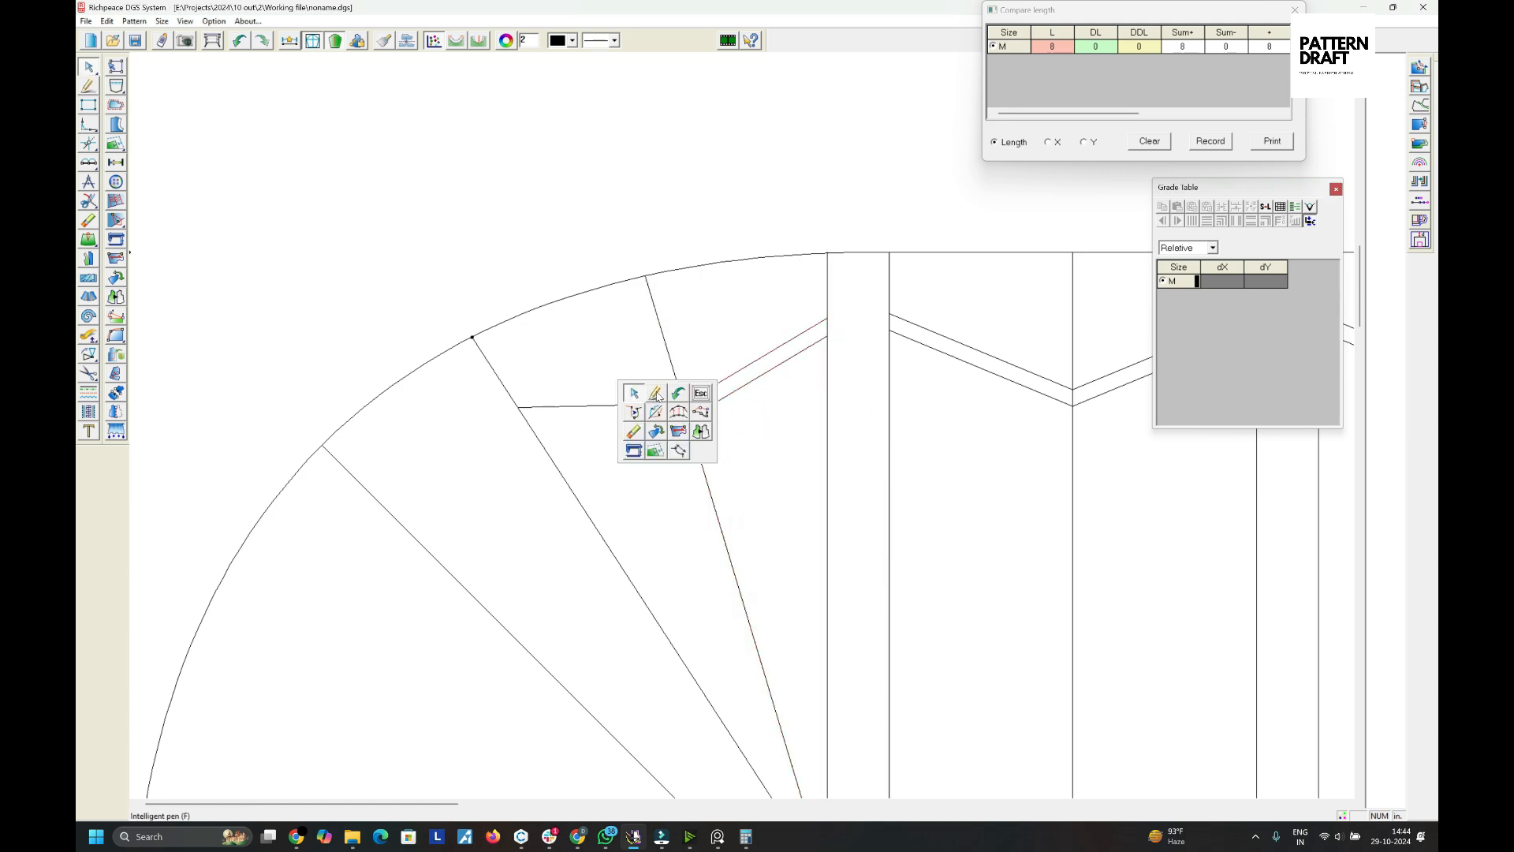
{"action": "left_click", "coordinate": [656, 395]}
{"action": "left_click_drag", "start_coordinate": [658, 404], "coordinate": [655, 439]}
{"action": "left_click", "coordinate": [656, 439]}
{"action": "type", "text": ".25"}
{"action": "key", "text": "Return"}
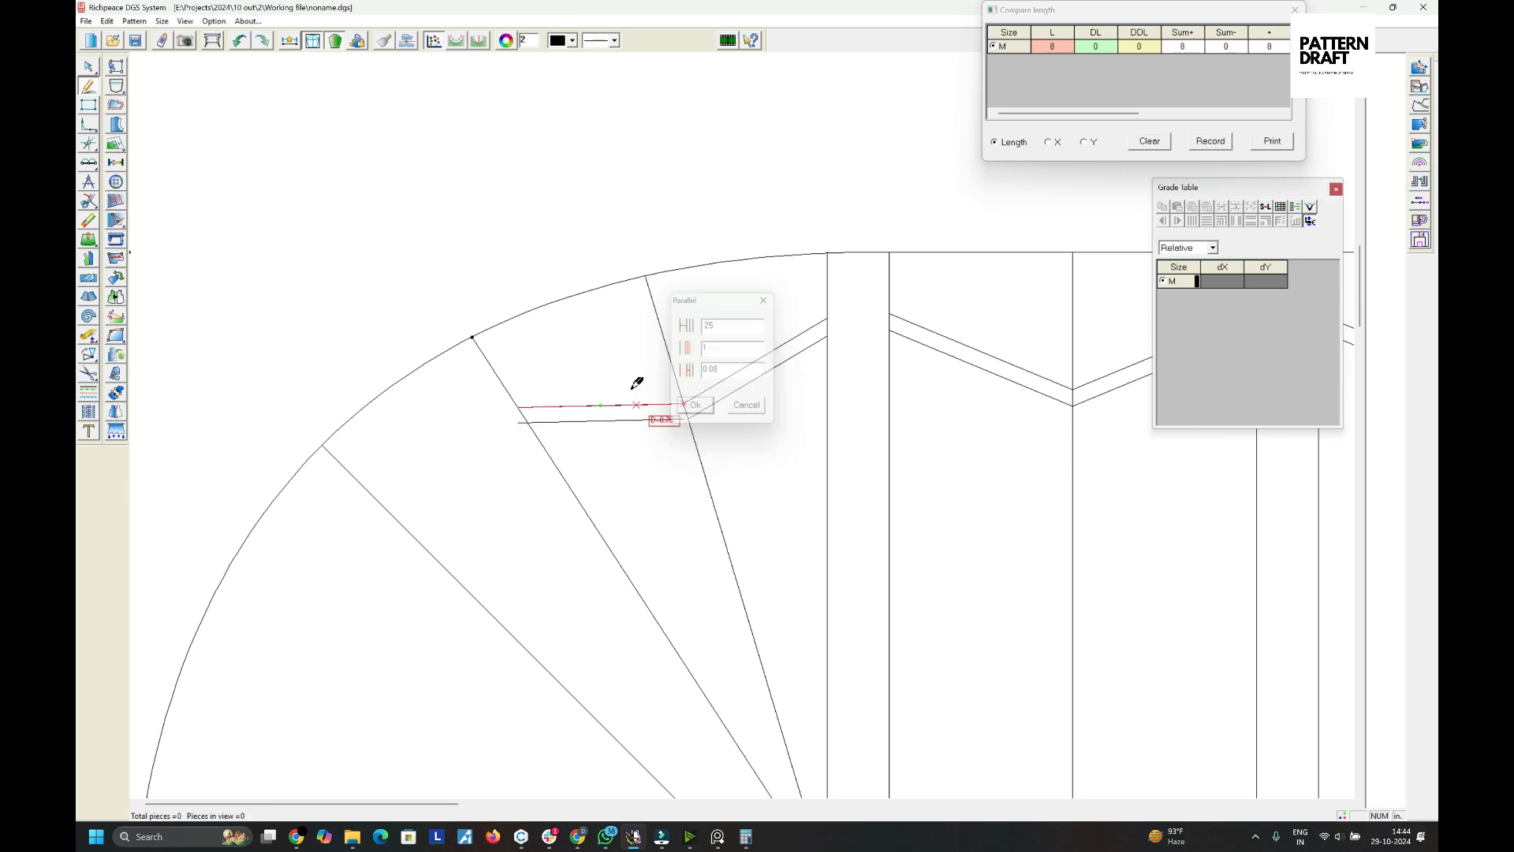
{"action": "left_click", "coordinate": [563, 476]}
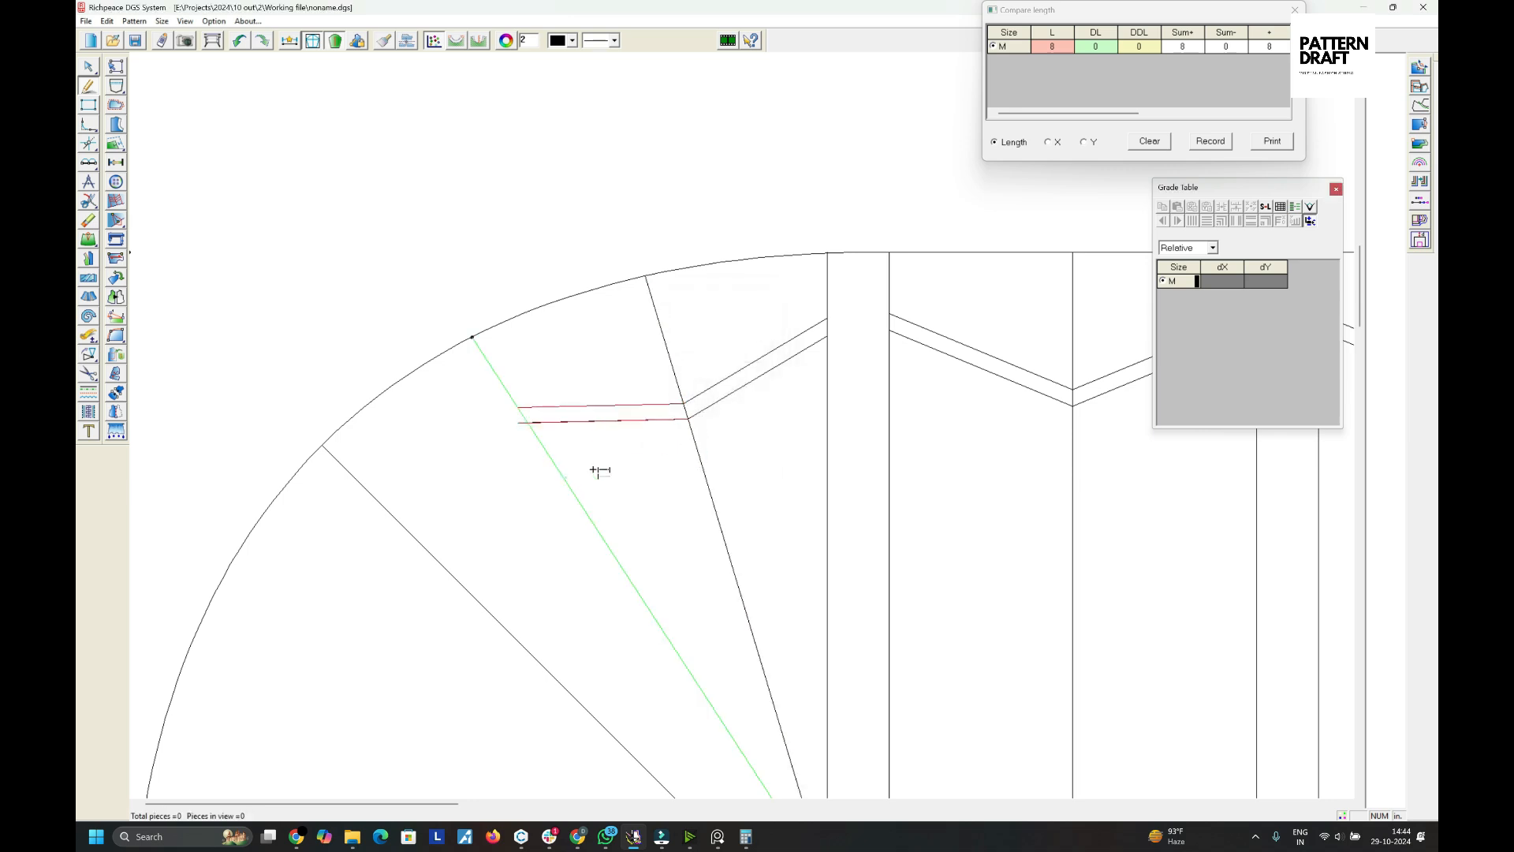
{"action": "right_click", "coordinate": [599, 470]}
{"action": "key", "text": "a"}
- Check the lengths of the hem, side and diagonal lines of the pattern
{"action": "scroll", "coordinate": [647, 495], "scroll_direction": "down", "scroll_amount": 2}
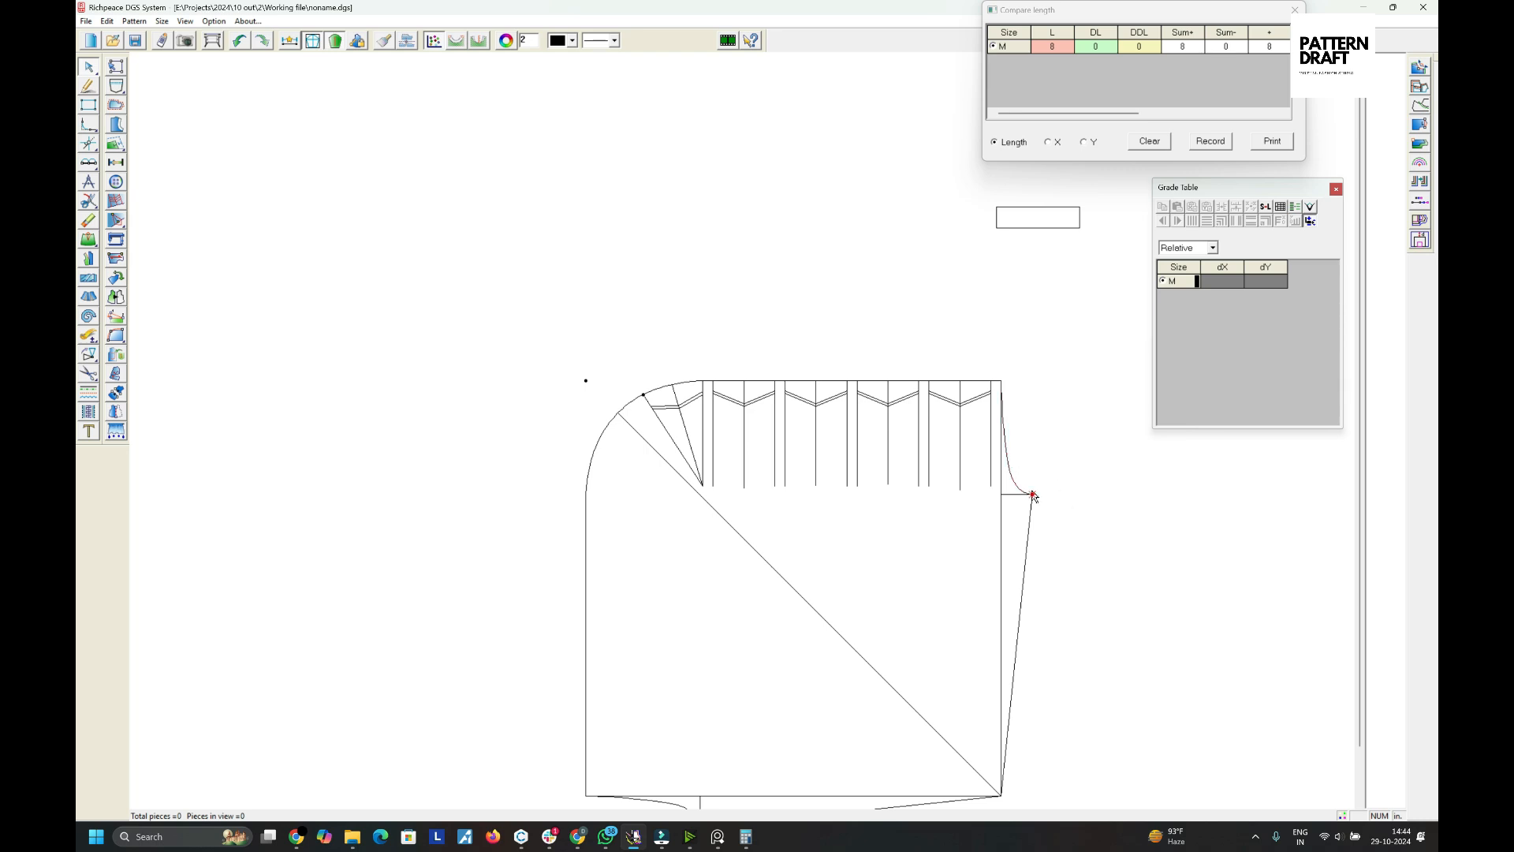
{"action": "scroll", "coordinate": [1033, 495], "scroll_direction": "down", "scroll_amount": 2}
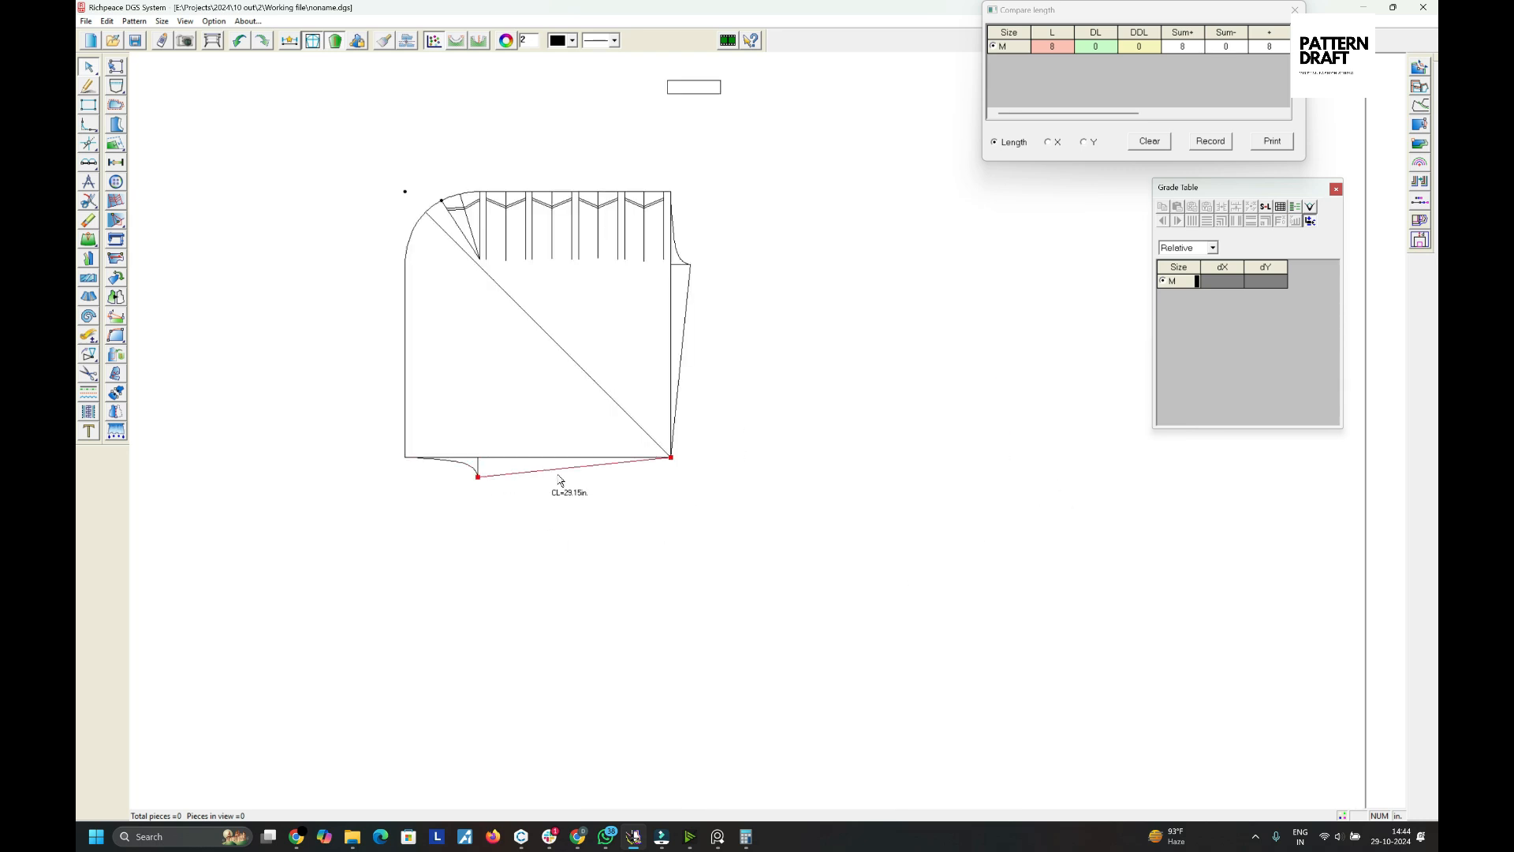
{"action": "scroll", "coordinate": [576, 451], "scroll_direction": "up", "scroll_amount": 3}
{"action": "right_click", "coordinate": [721, 434]}
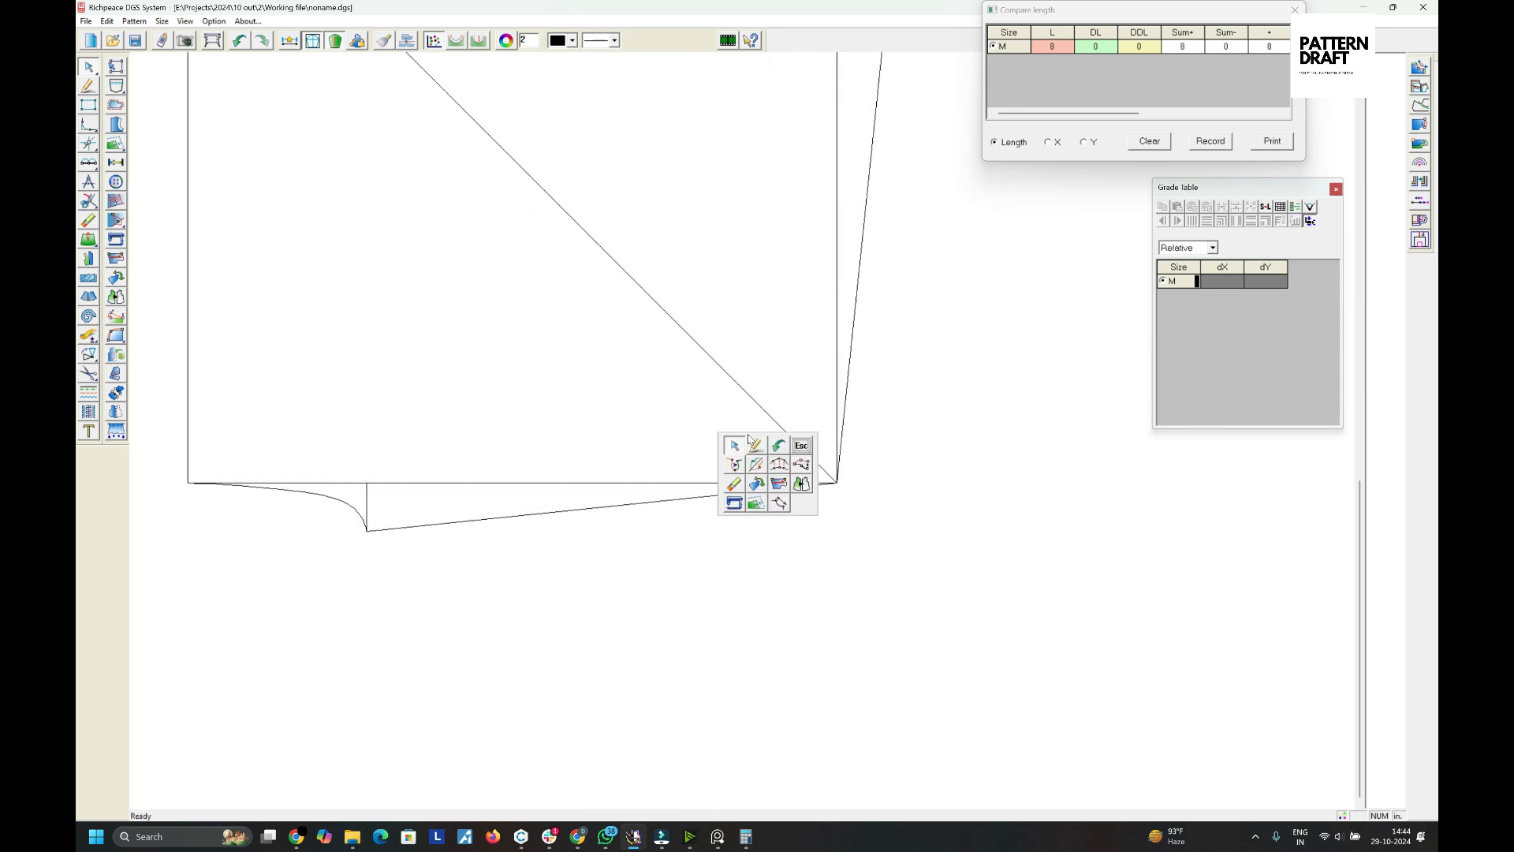
{"action": "left_click", "coordinate": [760, 437]}
{"action": "scroll", "coordinate": [823, 434], "scroll_direction": "down", "scroll_amount": 3}
{"action": "right_click", "coordinate": [796, 336]}
{"action": "left_click", "coordinate": [801, 339]}
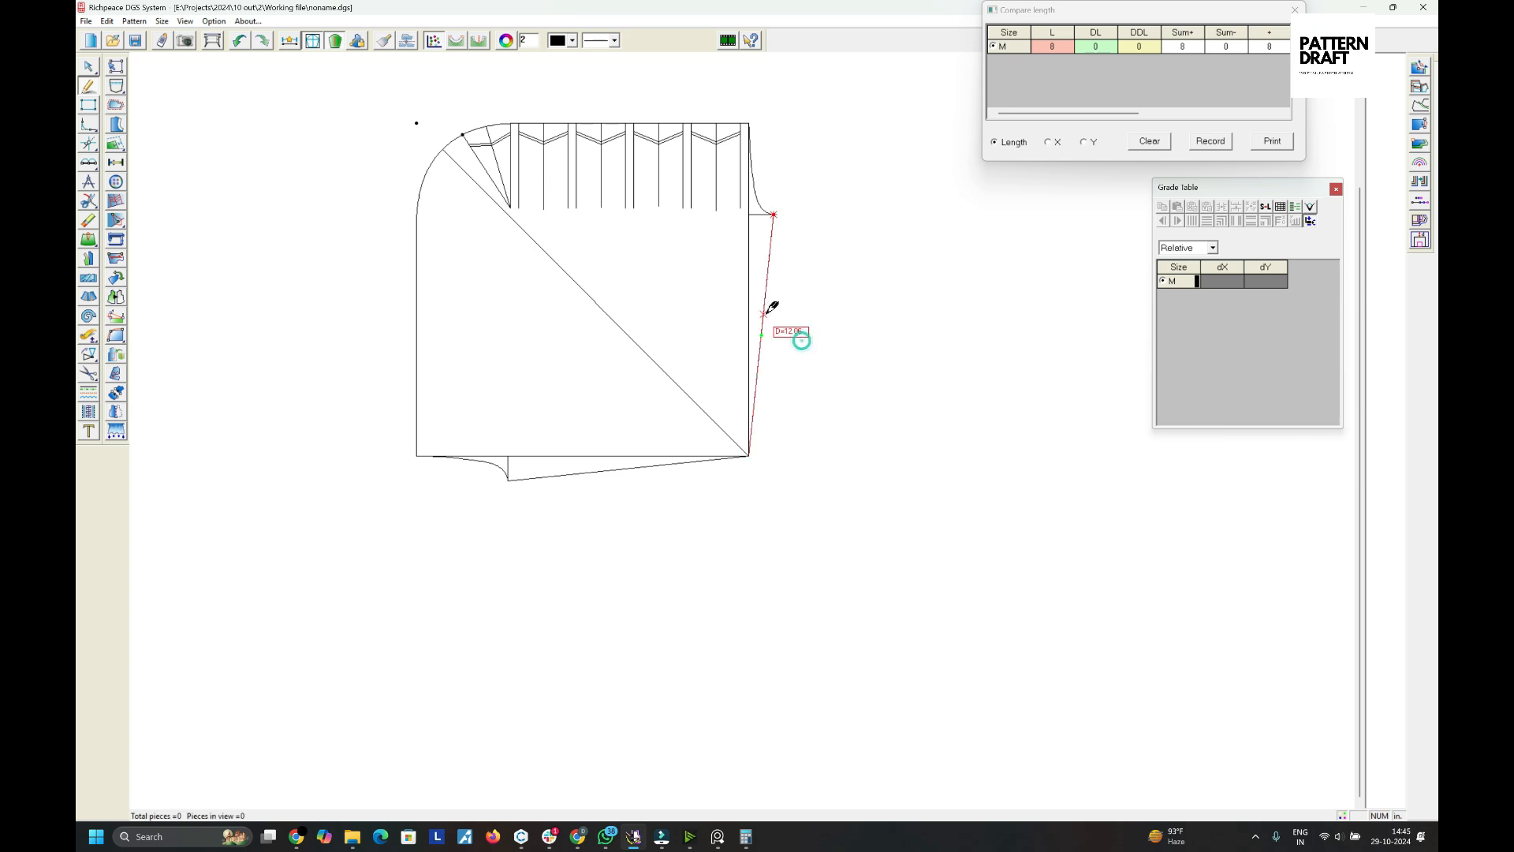
{"action": "right_click", "coordinate": [780, 303]}
{"action": "left_click", "coordinate": [787, 307]}
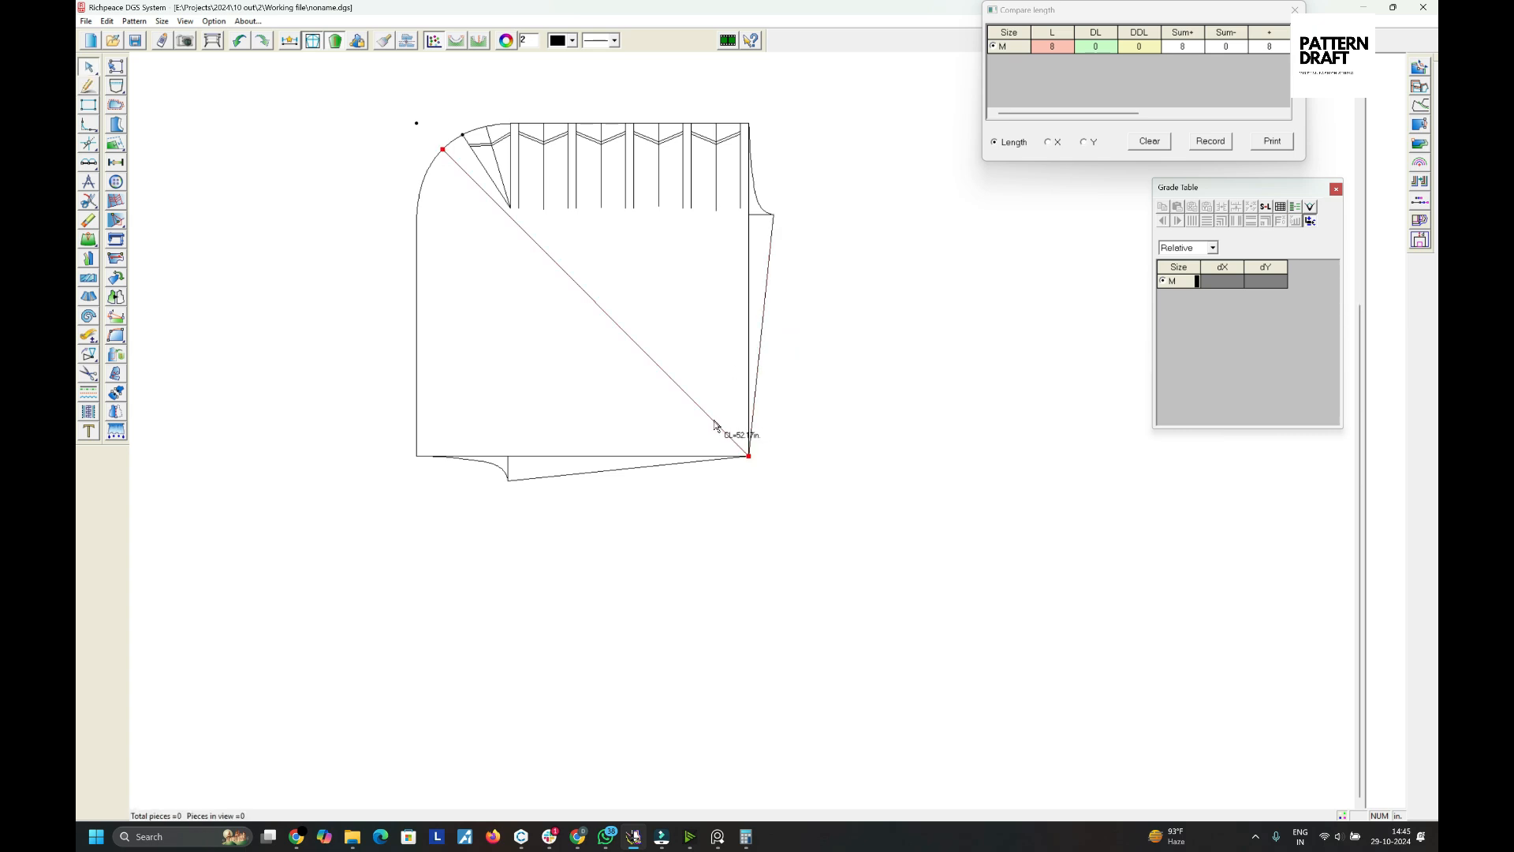
- Round the bottom-right corner where the hem meets the side line with a curve
{"action": "scroll", "coordinate": [714, 419], "scroll_direction": "up", "scroll_amount": 2}
{"action": "right_click", "coordinate": [735, 388]}
{"action": "left_click", "coordinate": [745, 446]}
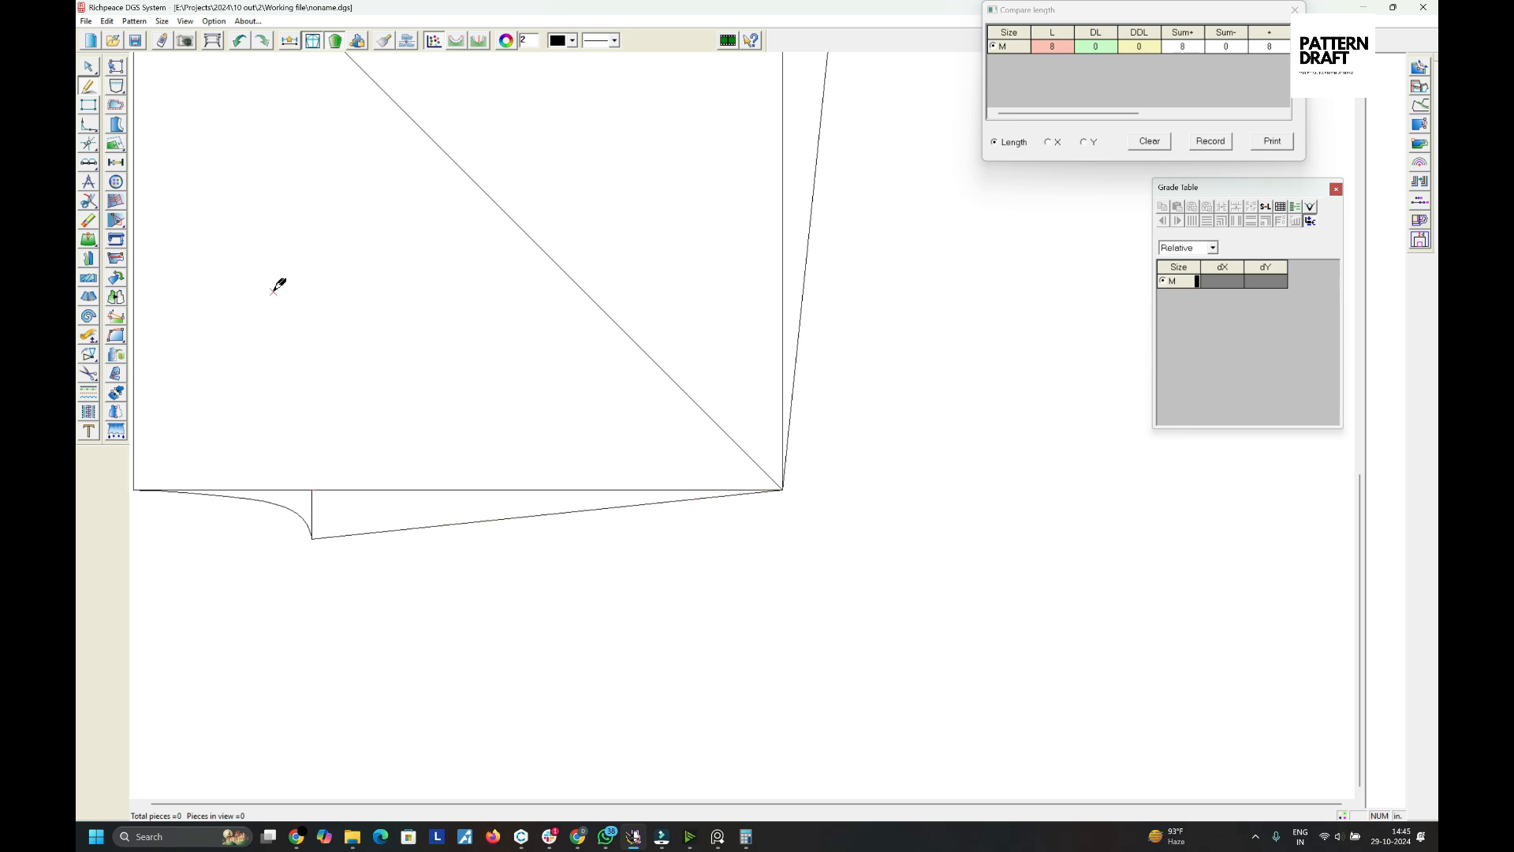
{"action": "left_click", "coordinate": [88, 124]}
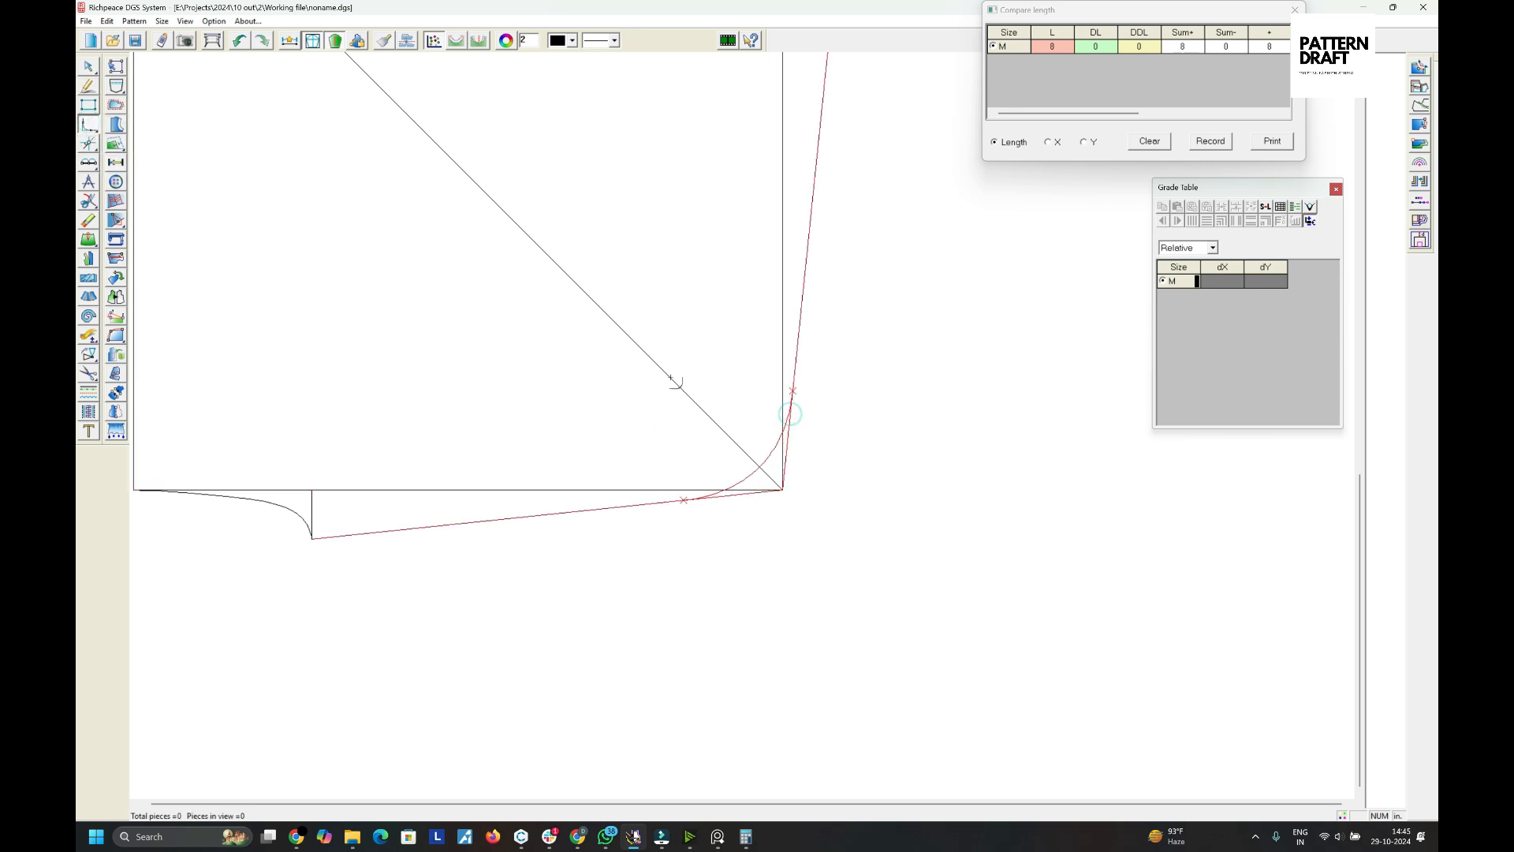
{"action": "left_click", "coordinate": [659, 363]}
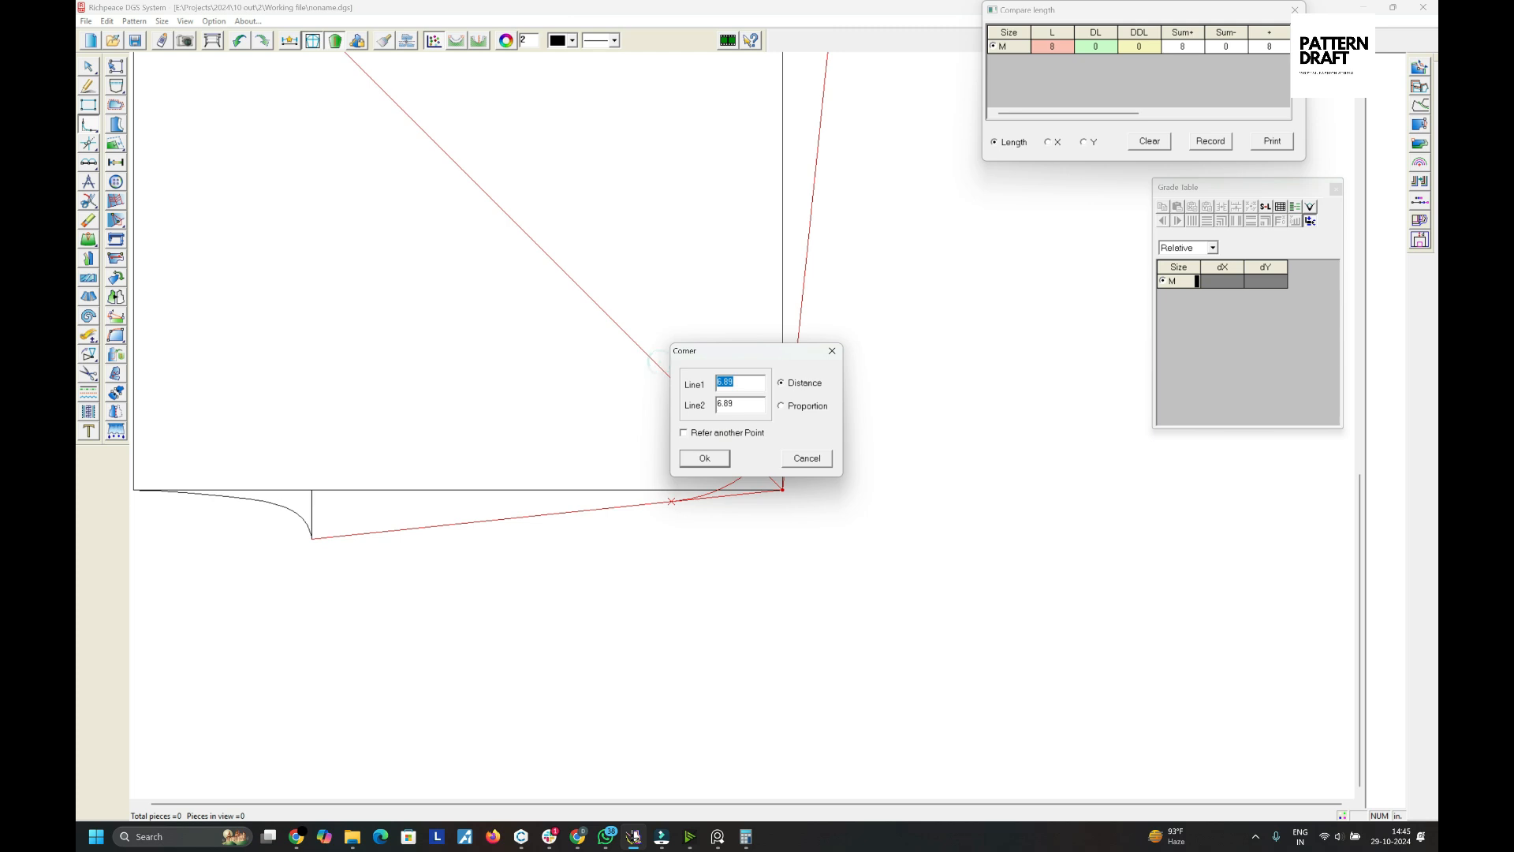
{"action": "key", "text": "Return"}
- Mirror the top-edge vertical lines across the diagonal line onto the left edge
{"action": "right_click", "coordinate": [838, 356]}
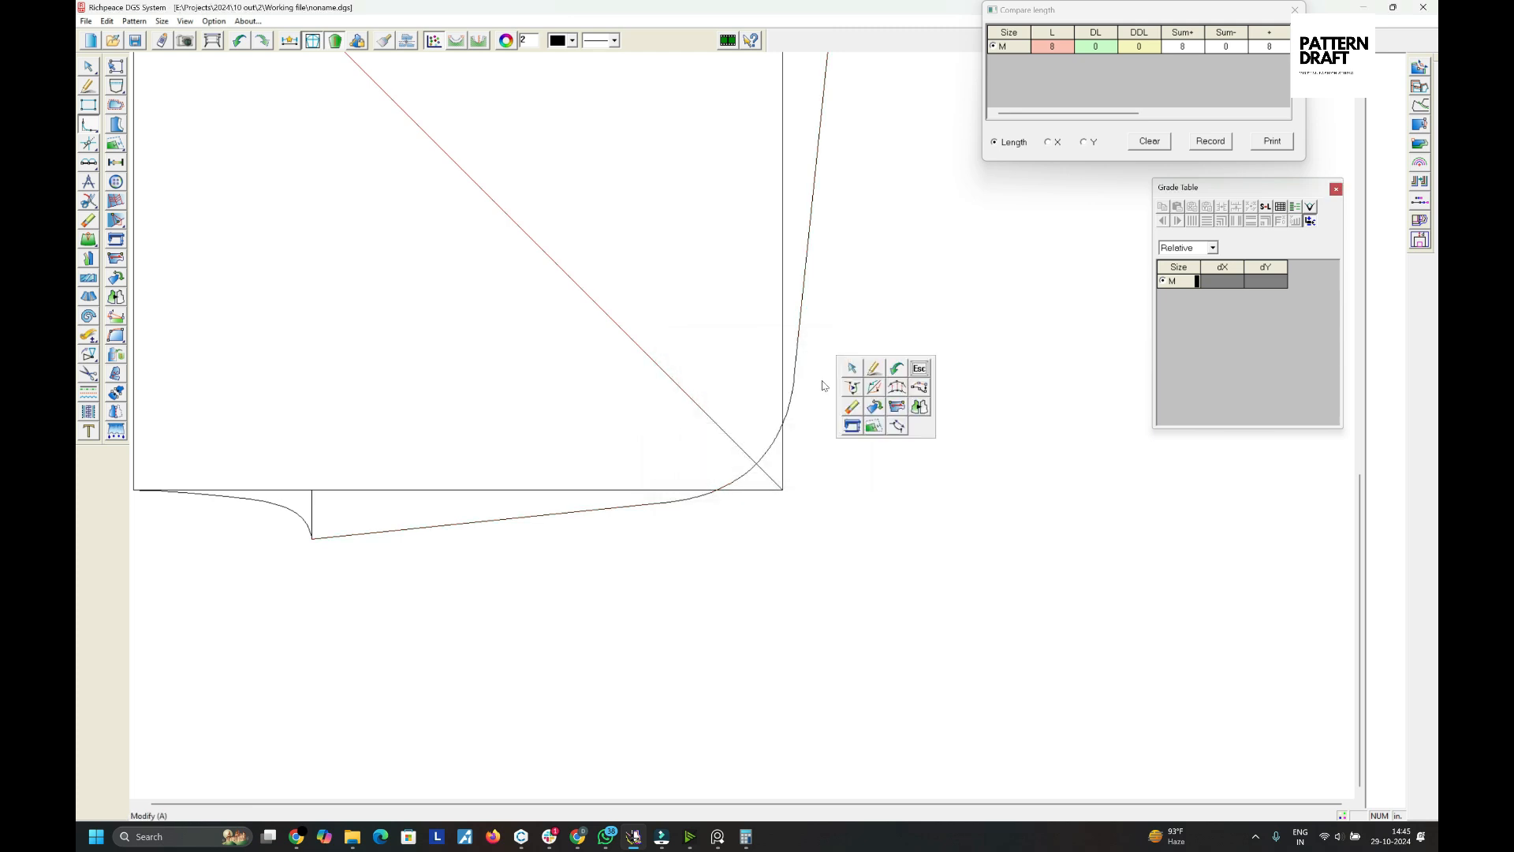
{"action": "left_click", "coordinate": [844, 358]}
{"action": "right_click", "coordinate": [857, 366]}
{"action": "left_click", "coordinate": [863, 368]}
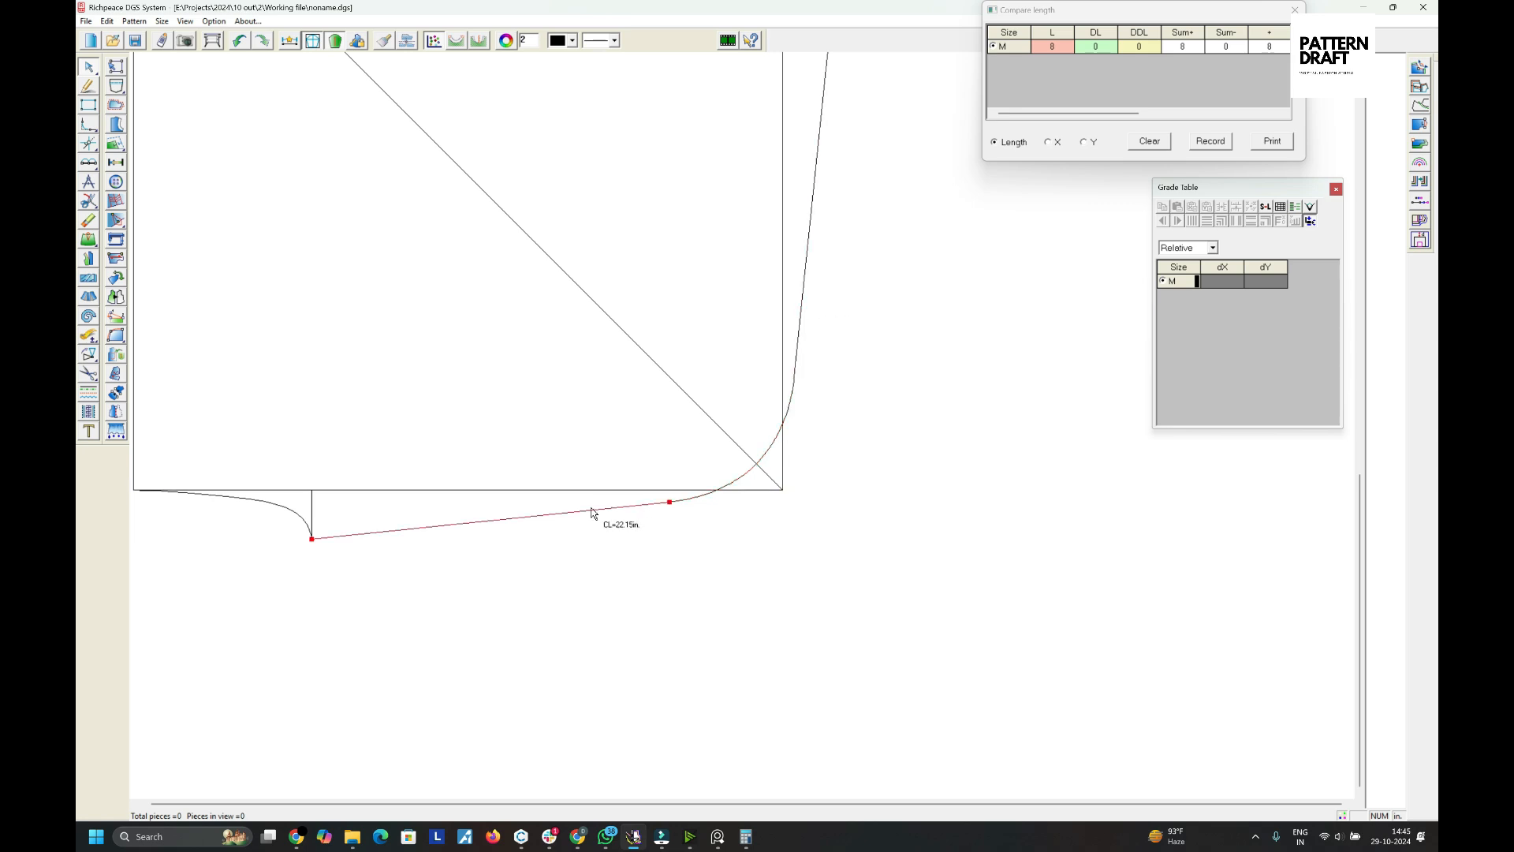
{"action": "scroll", "coordinate": [698, 434], "scroll_direction": "down", "scroll_amount": 4}
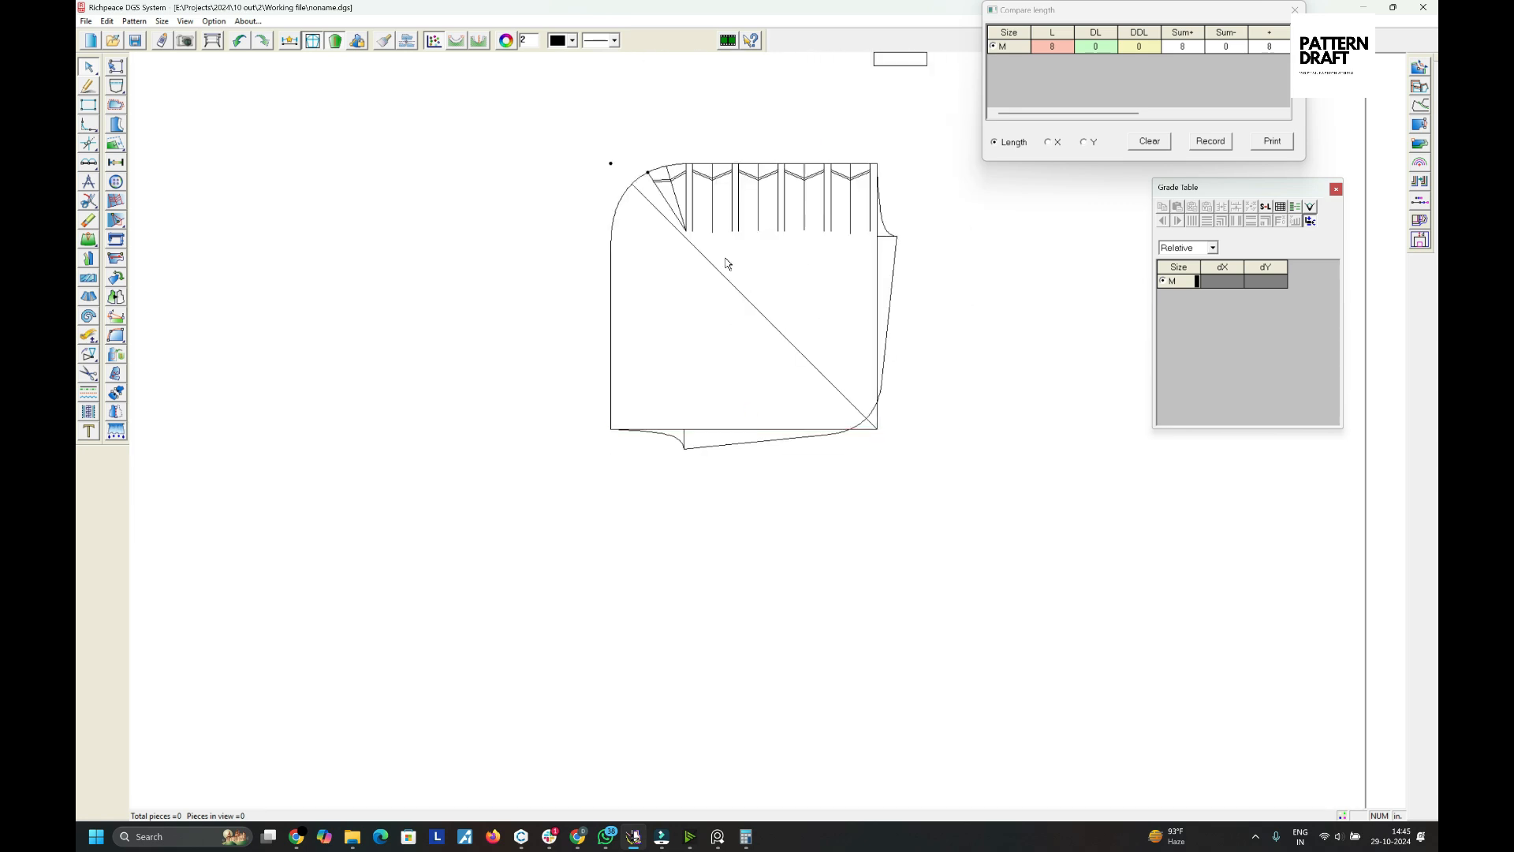
{"action": "key", "text": "k"}
{"action": "left_click", "coordinate": [634, 186]}
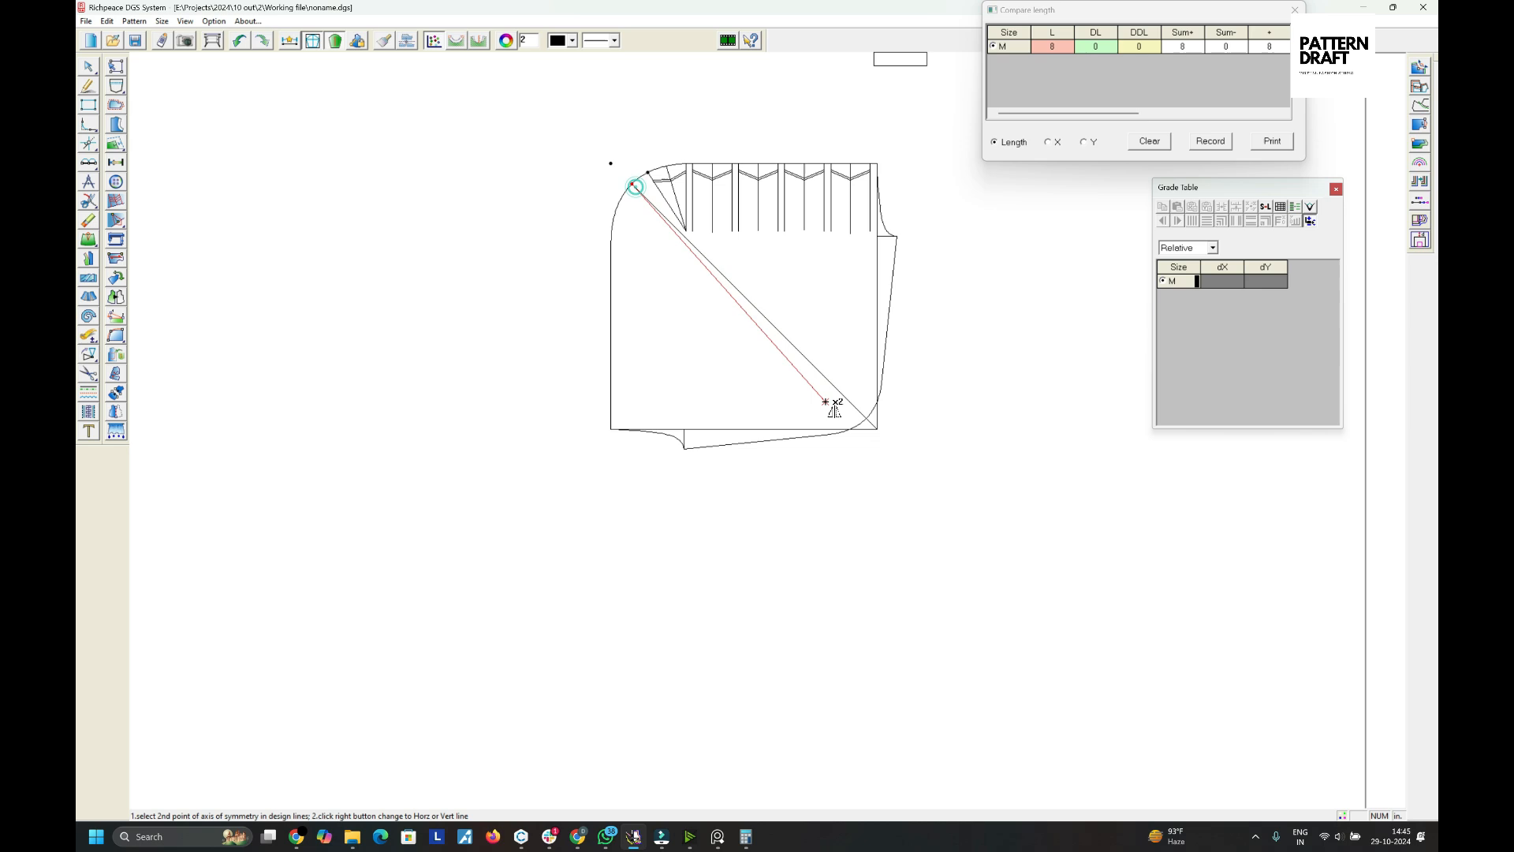
{"action": "left_click", "coordinate": [878, 430]}
{"action": "scroll", "coordinate": [659, 363], "scroll_direction": "up", "scroll_amount": 2}
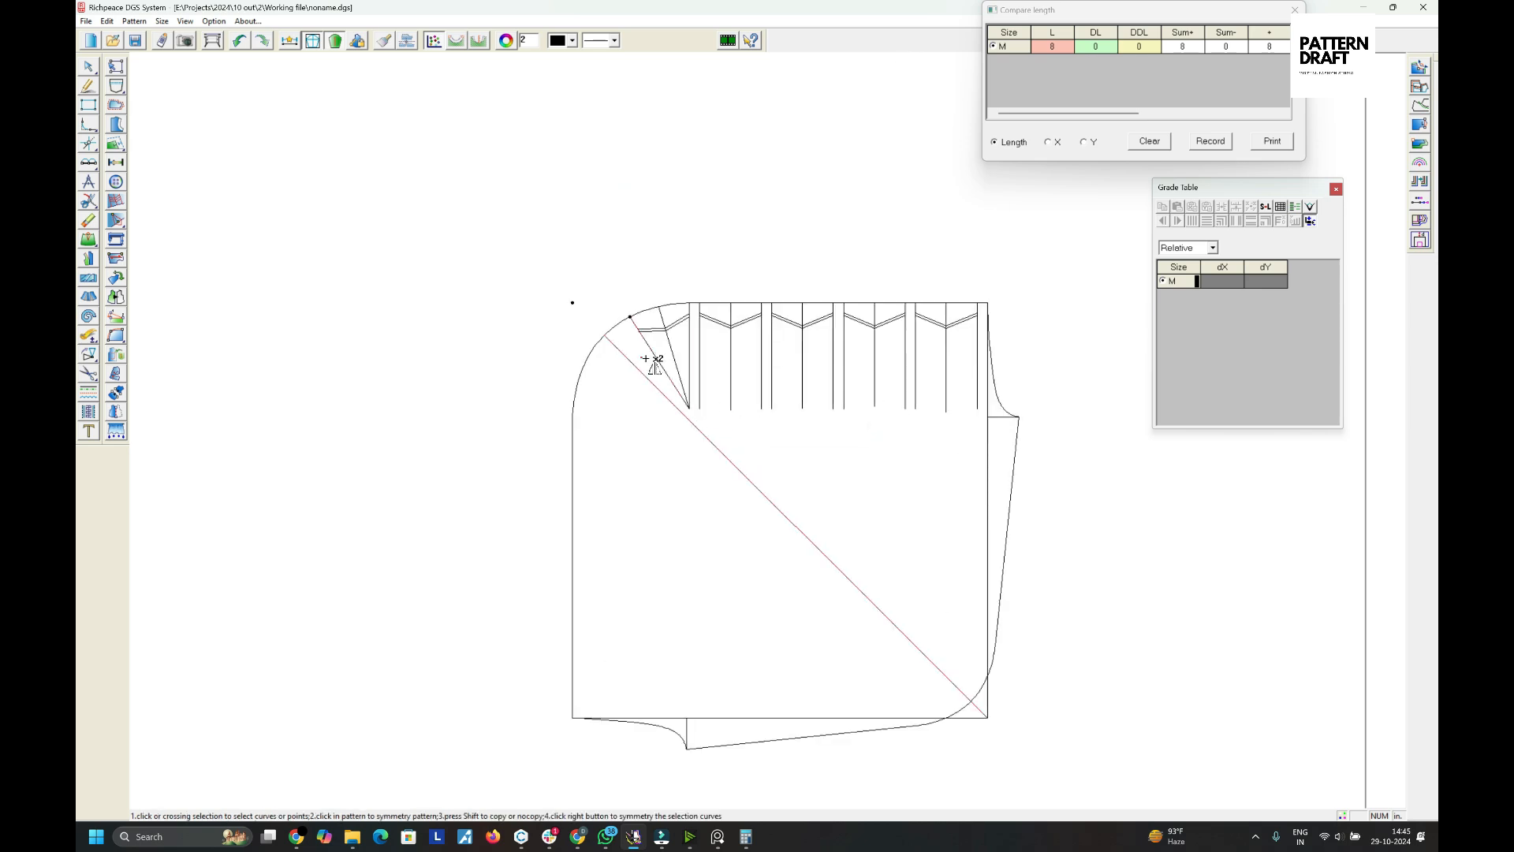
{"action": "left_click_drag", "start_coordinate": [645, 359], "coordinate": [983, 352]}
{"action": "right_click", "coordinate": [938, 397]}
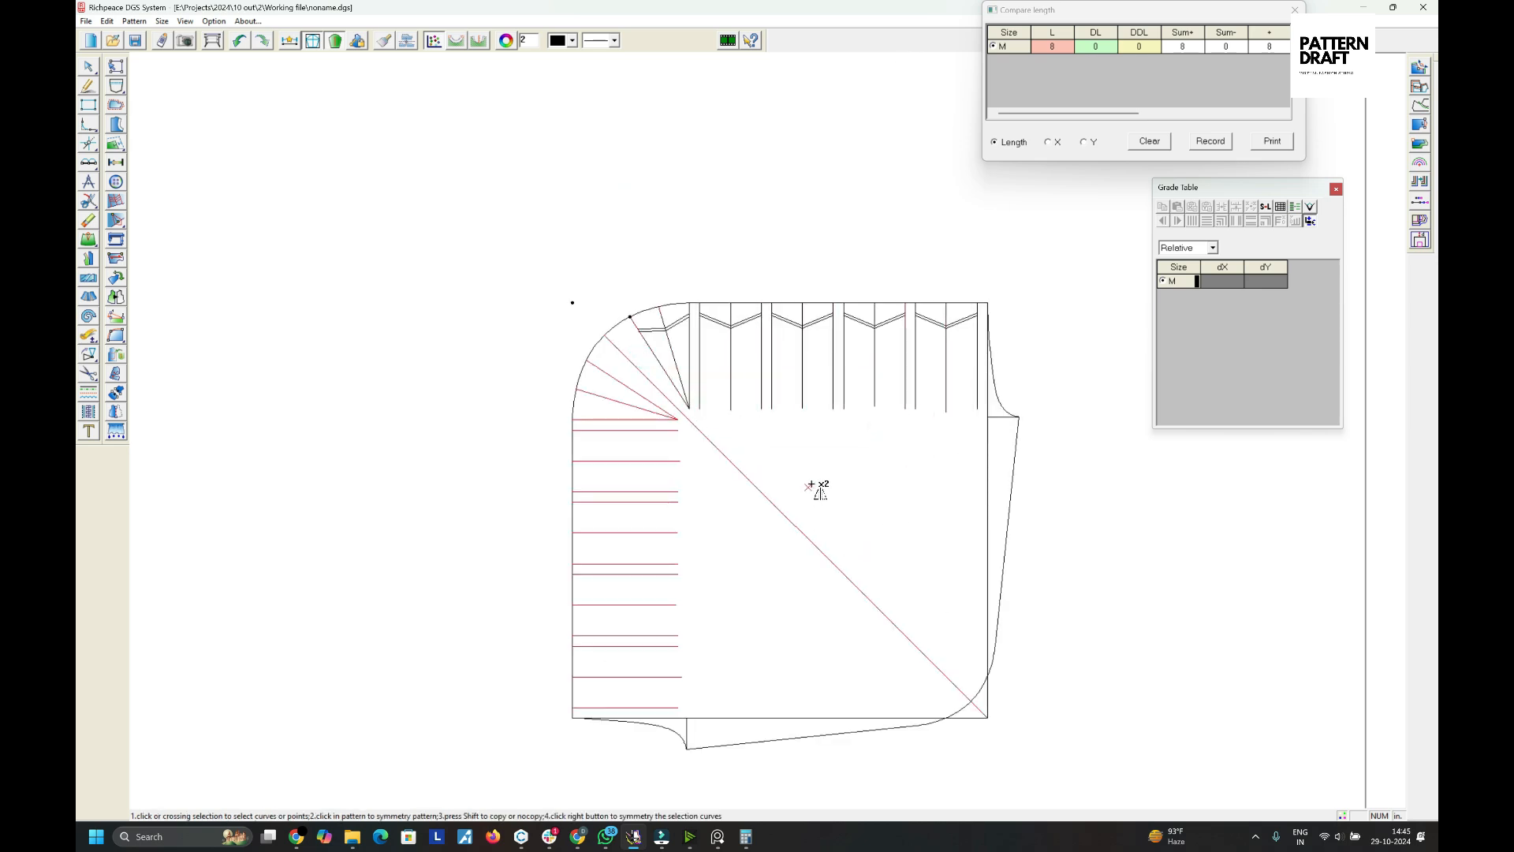
- Mirror the first double chevron across the diagonal onto the left edge
{"action": "scroll", "coordinate": [680, 323], "scroll_direction": "up", "scroll_amount": 2}
{"action": "left_click", "coordinate": [804, 408]}
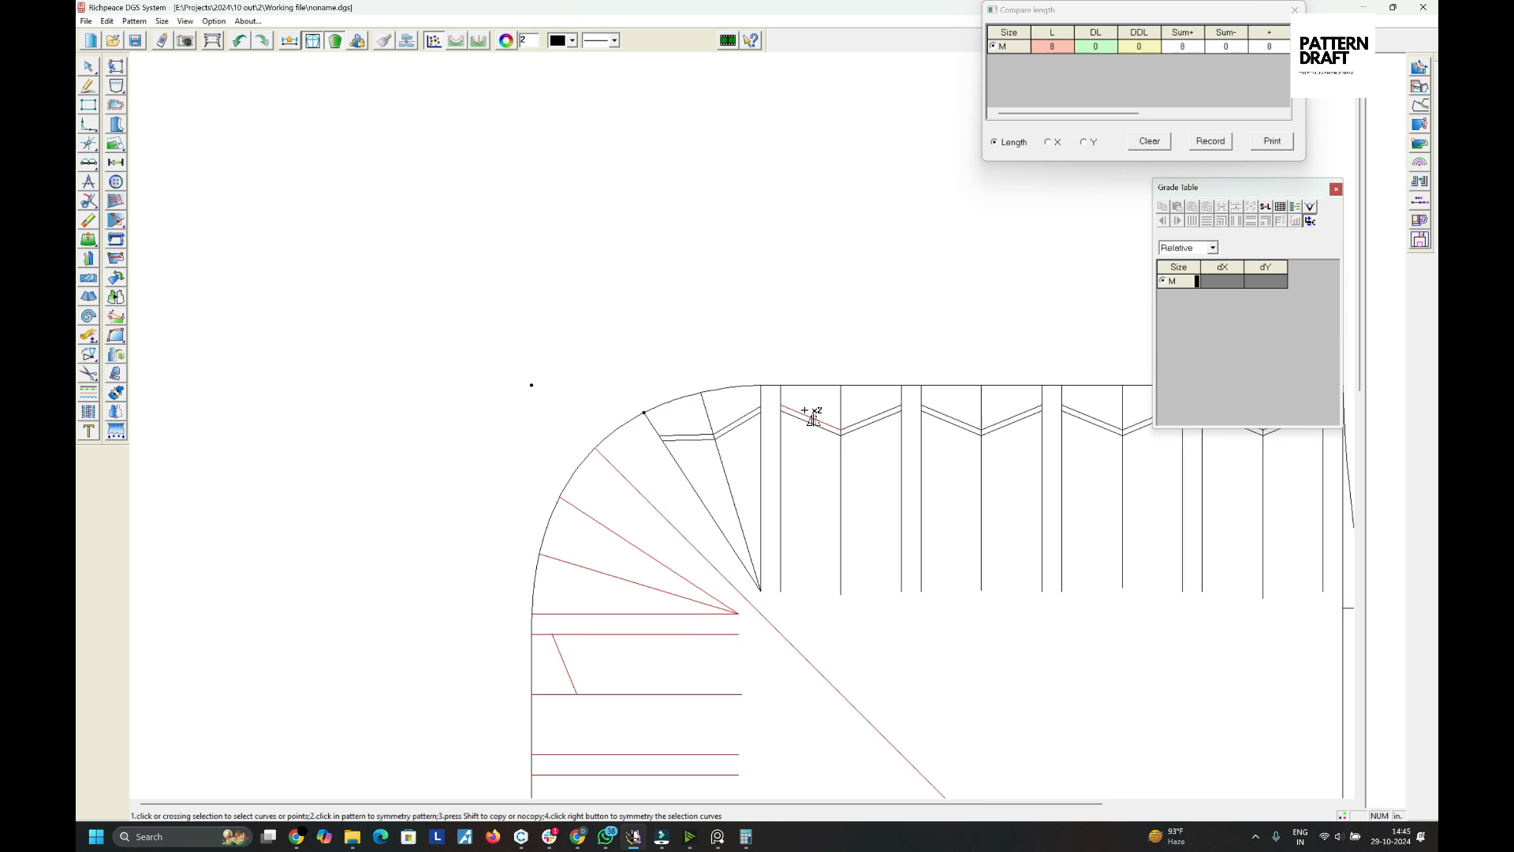
{"action": "left_click", "coordinate": [857, 408]}
{"action": "left_click", "coordinate": [818, 409]}
{"action": "scroll", "coordinate": [1006, 418], "scroll_direction": "down", "scroll_amount": 1}
{"action": "scroll", "coordinate": [753, 413], "scroll_direction": "up", "scroll_amount": 2}
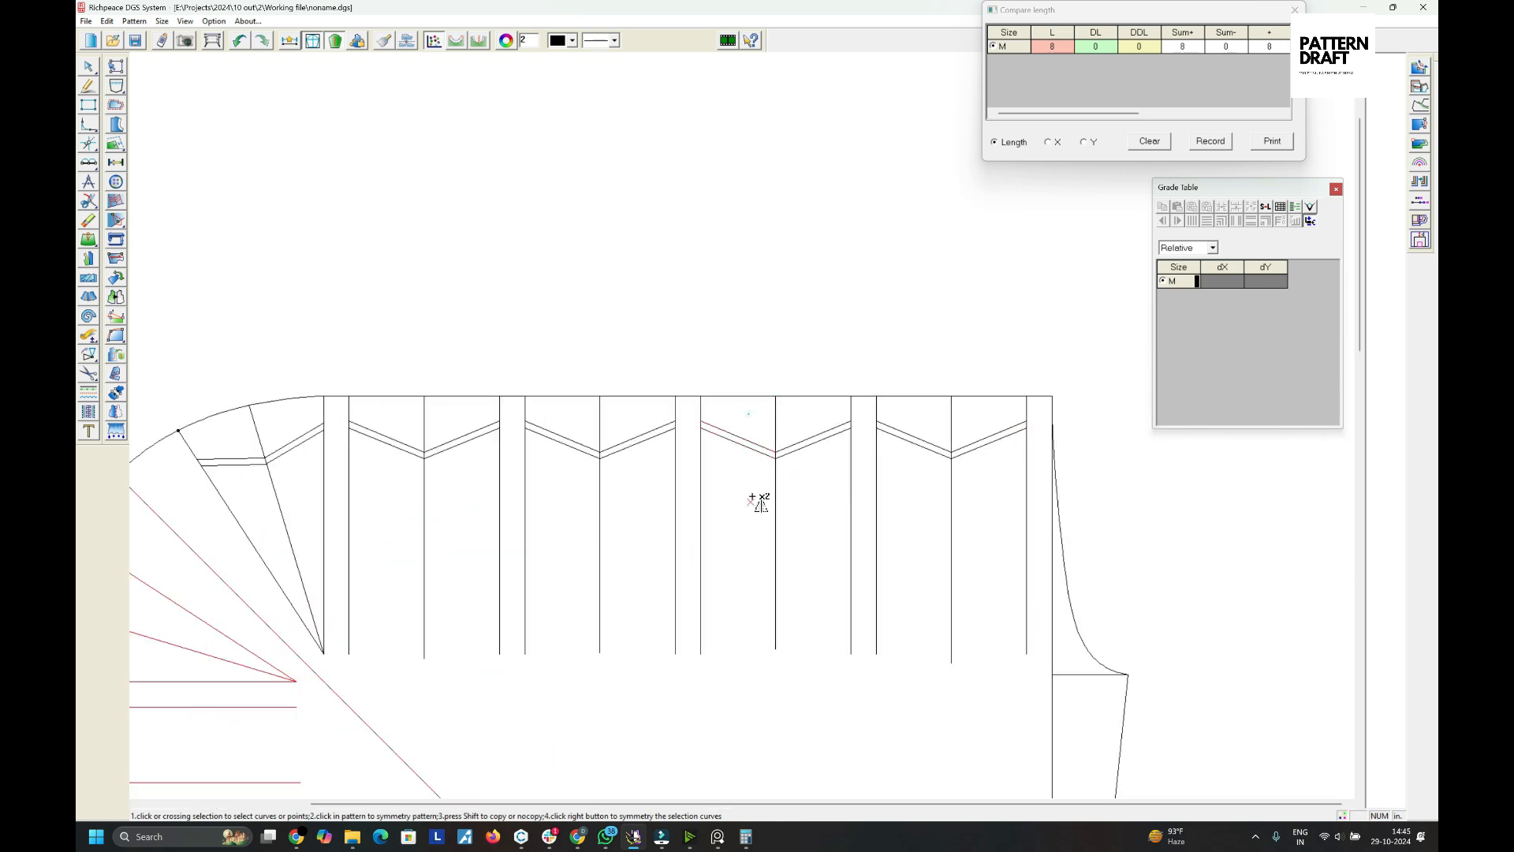
- Mirror the remaining double chevrons across the diagonal onto the left edge
{"action": "left_click", "coordinate": [795, 418]}
{"action": "left_click", "coordinate": [905, 415]}
{"action": "scroll", "coordinate": [982, 491], "scroll_direction": "down", "scroll_amount": 5}
{"action": "scroll", "coordinate": [473, 402], "scroll_direction": "up", "scroll_amount": 4}
{"action": "scroll", "coordinate": [976, 478], "scroll_direction": "down", "scroll_amount": 1}
{"action": "scroll", "coordinate": [1009, 429], "scroll_direction": "up", "scroll_amount": 1}
{"action": "scroll", "coordinate": [745, 445], "scroll_direction": "up", "scroll_amount": 1}
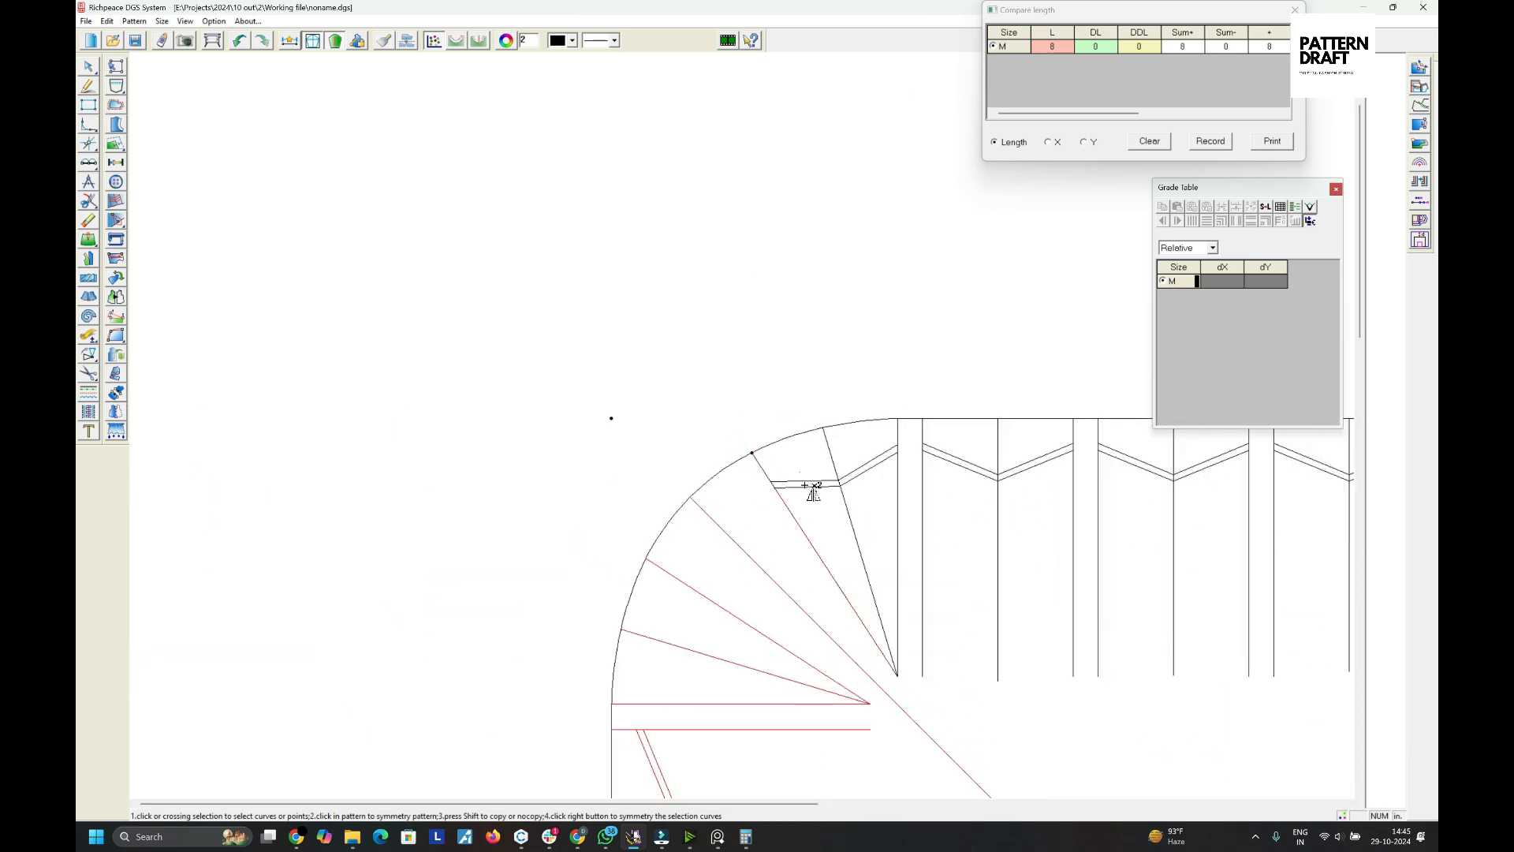
- Mirror the double segments inside the corner wedge across the diagonal as well
{"action": "left_click", "coordinate": [798, 470]}
{"action": "left_click", "coordinate": [867, 440]}
{"action": "scroll", "coordinate": [811, 534], "scroll_direction": "down", "scroll_amount": 3}
{"action": "scroll", "coordinate": [755, 438], "scroll_direction": "up", "scroll_amount": 2}
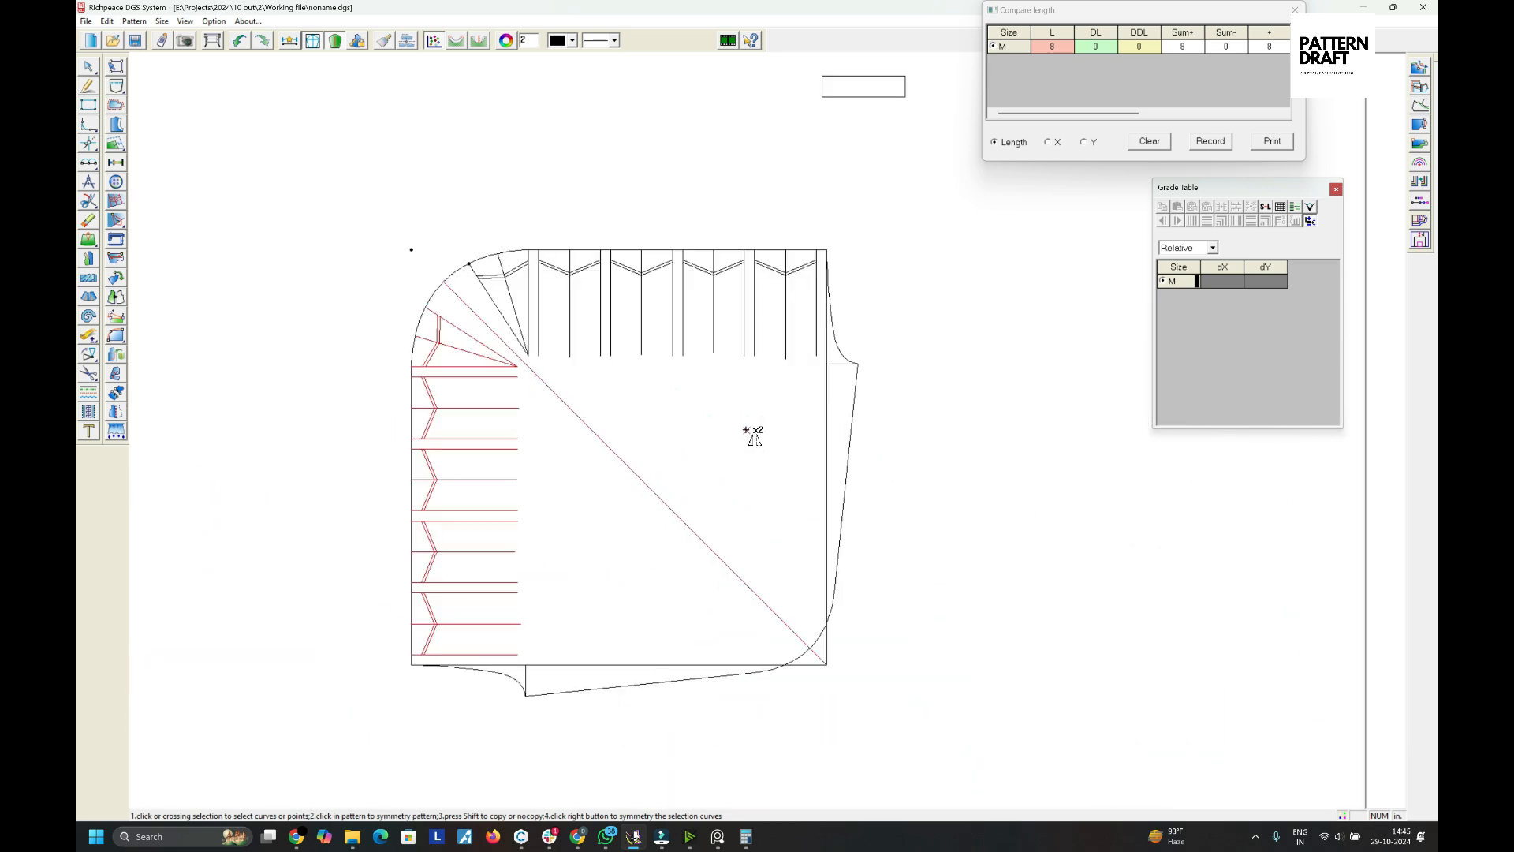
- Erase the original square's right edge and bottom edge lines from the pattern
{"action": "right_click", "coordinate": [949, 283]}
{"action": "right_click", "coordinate": [949, 283]}
{"action": "key", "text": "e"}
{"action": "left_click", "coordinate": [603, 662]}
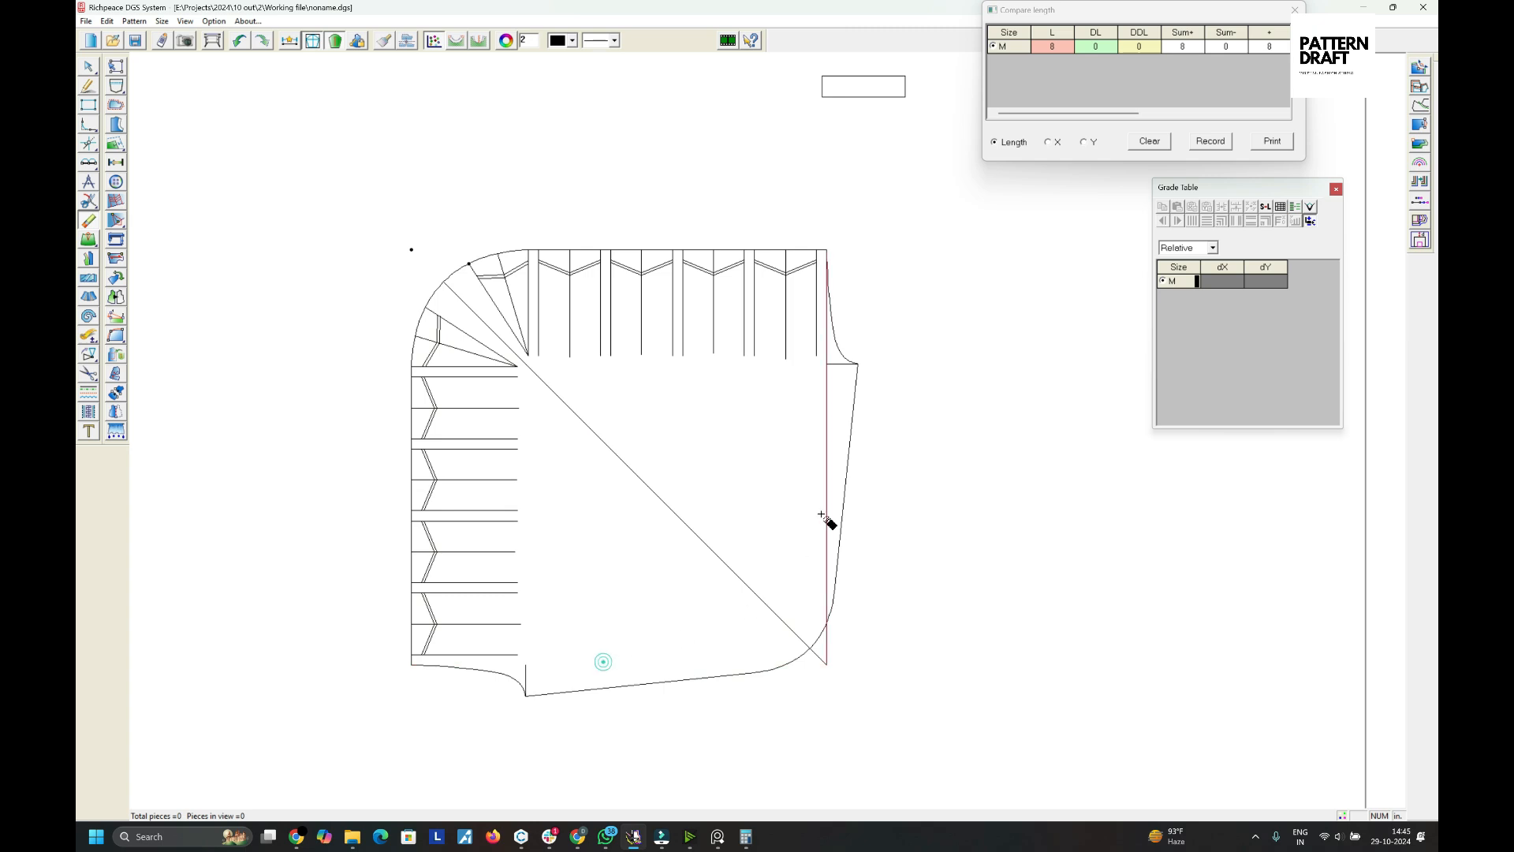
{"action": "left_click", "coordinate": [824, 516]}
{"action": "left_click_drag", "start_coordinate": [841, 650], "coordinate": [809, 683]}
{"action": "key", "text": "r"}
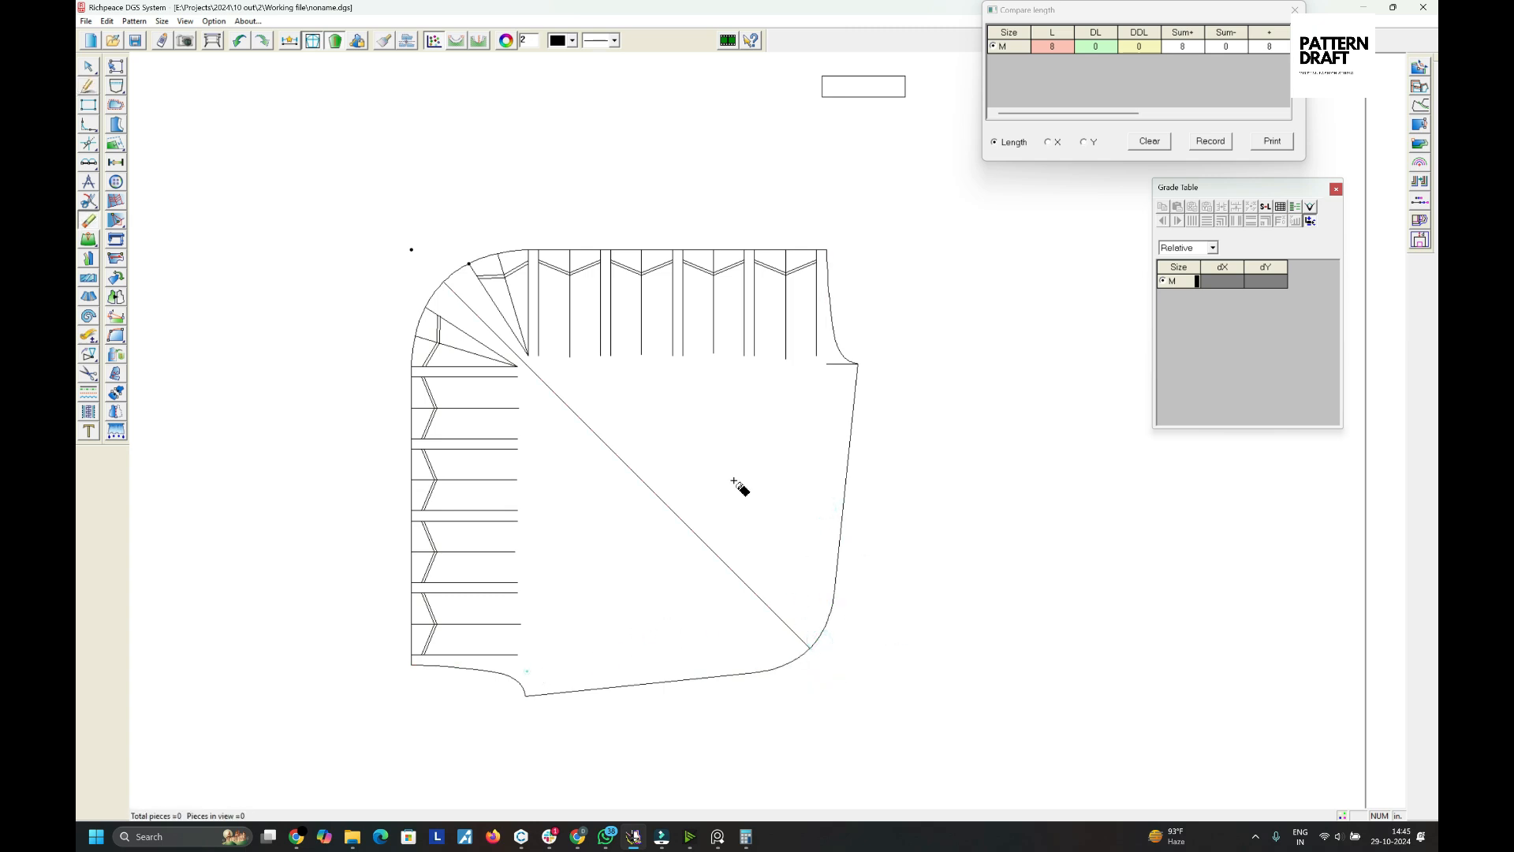
- Select the whole pattern and move it slightly to the right
{"action": "right_click", "coordinate": [593, 370]}
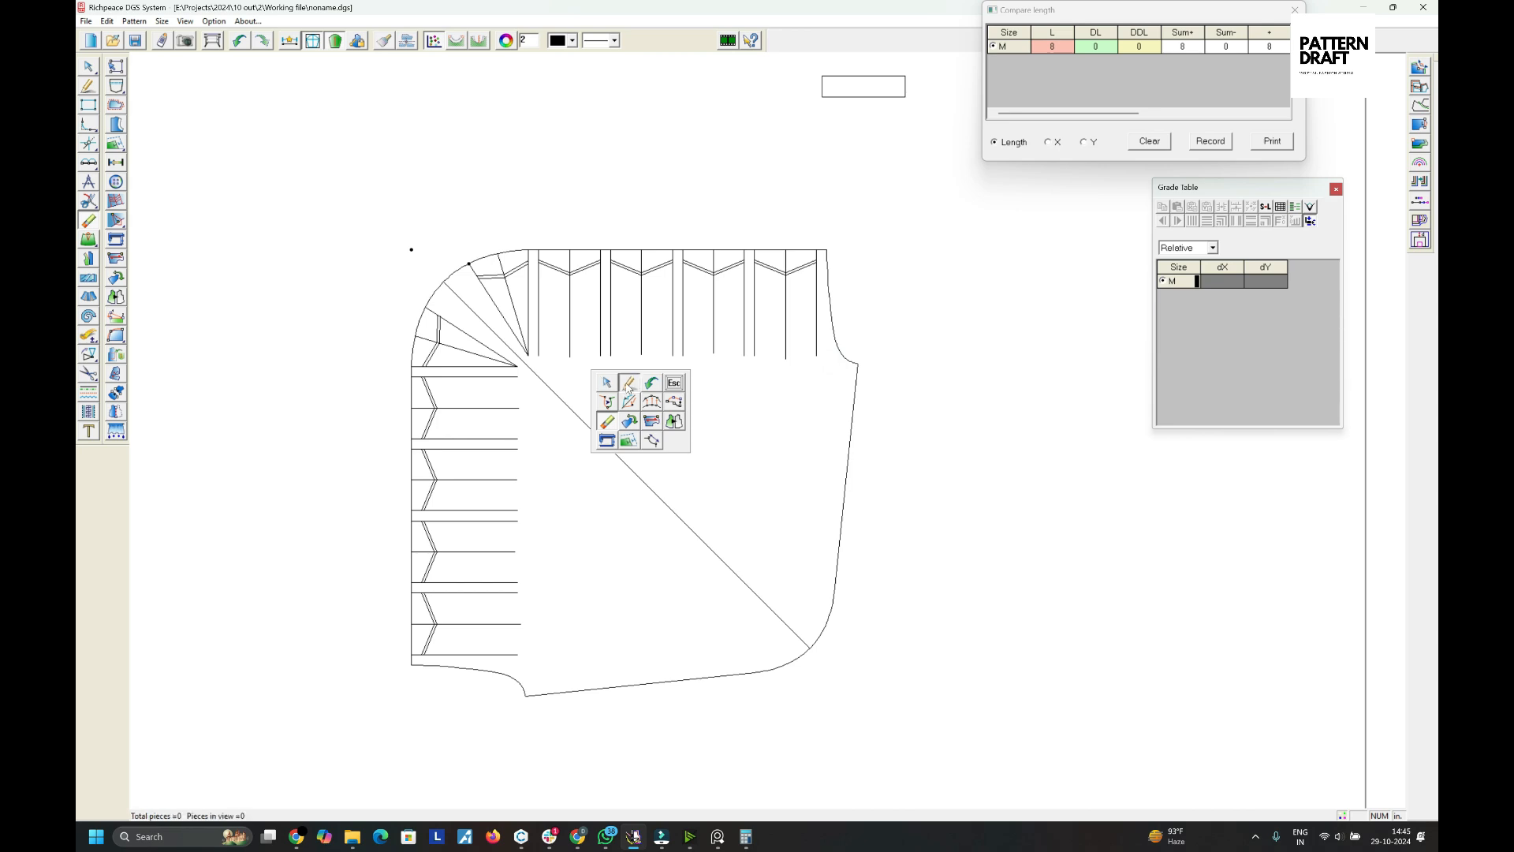
{"action": "left_click", "coordinate": [625, 381]}
{"action": "scroll", "coordinate": [840, 453], "scroll_direction": "down", "scroll_amount": 4}
{"action": "scroll", "coordinate": [724, 400], "scroll_direction": "up", "scroll_amount": 3}
{"action": "key", "text": "r"}
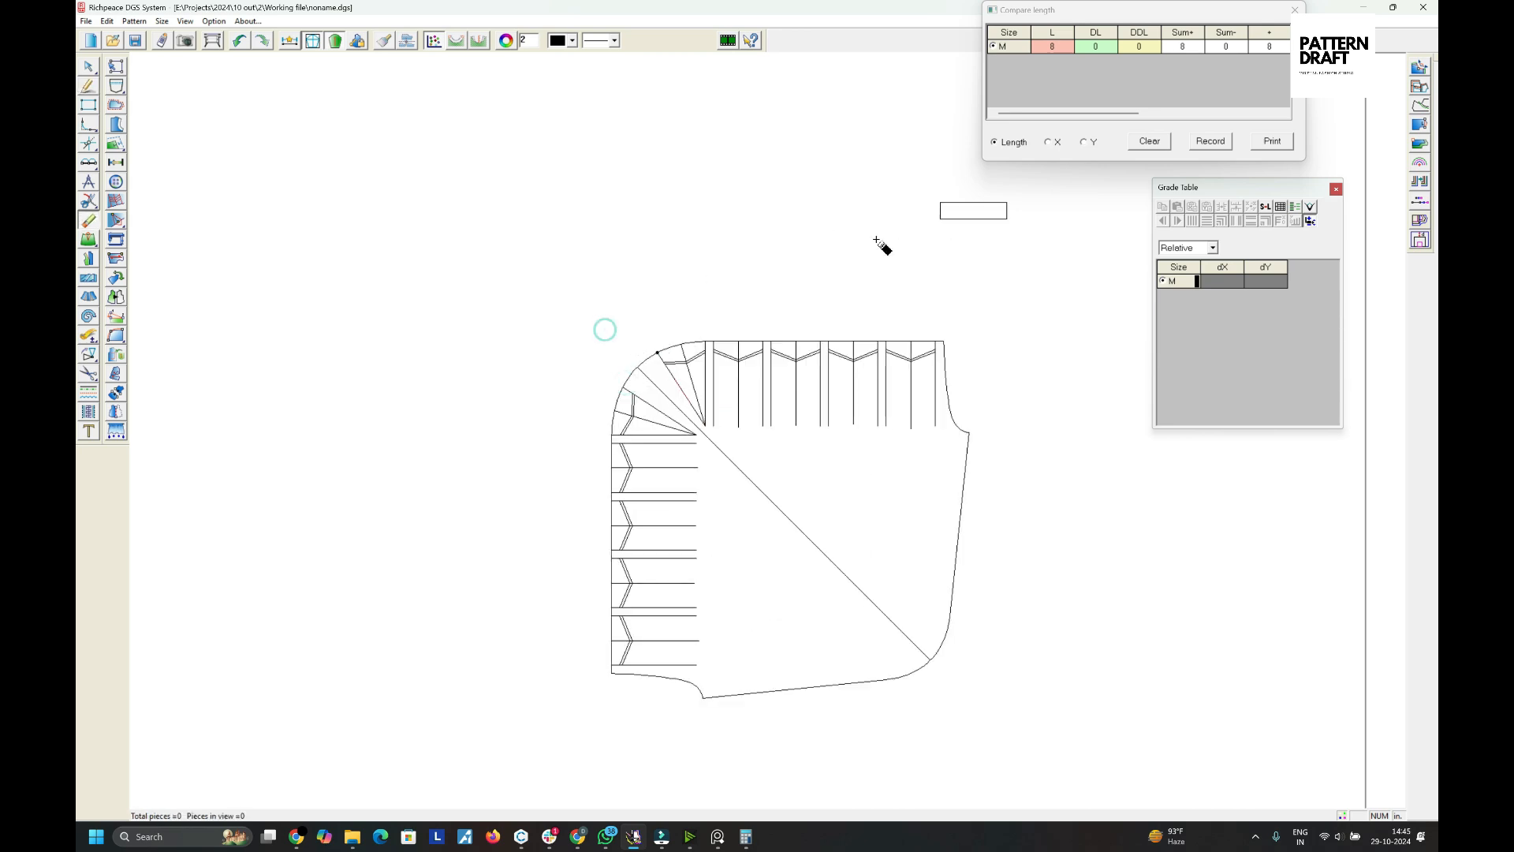
{"action": "scroll", "coordinate": [748, 446], "scroll_direction": "down", "scroll_amount": 1}
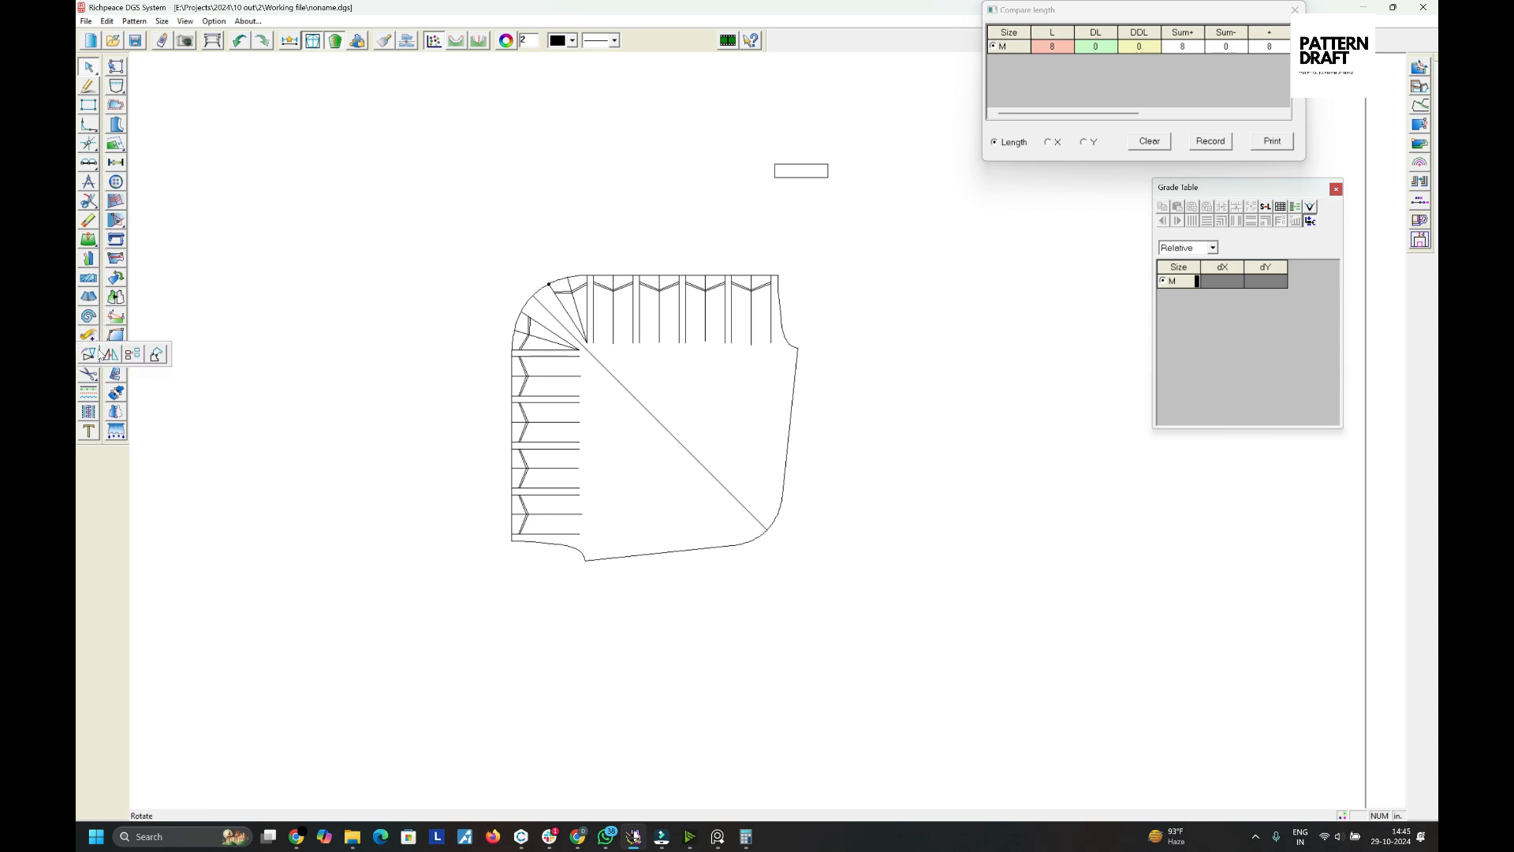
{"action": "left_click", "coordinate": [116, 335]}
{"action": "left_click_drag", "start_coordinate": [385, 223], "coordinate": [868, 631]}
{"action": "right_click", "coordinate": [871, 635]}
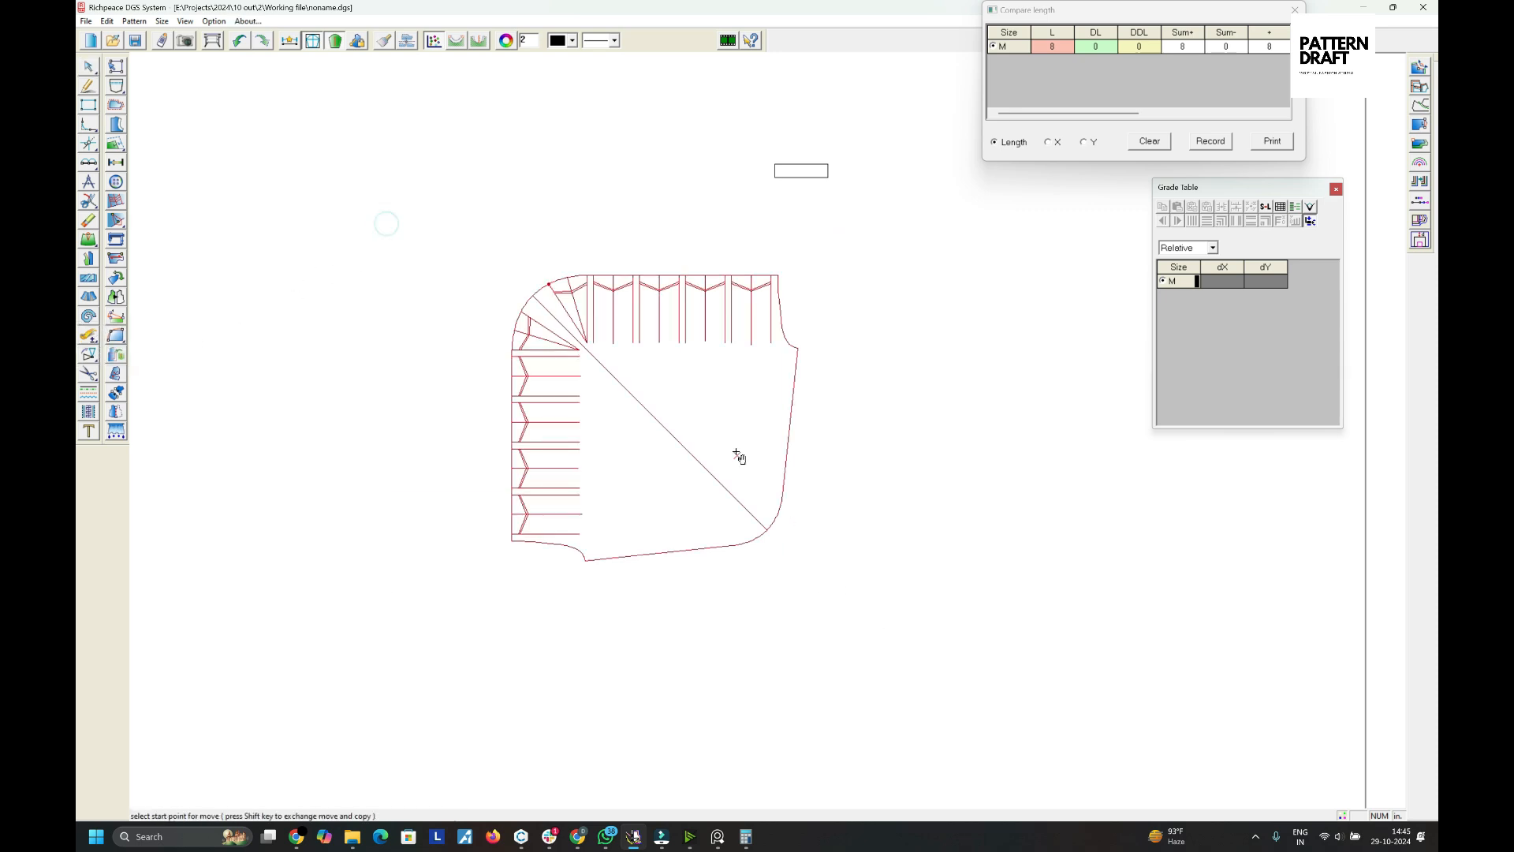
{"action": "left_click", "coordinate": [734, 443]}
{"action": "scroll", "coordinate": [750, 440], "scroll_direction": "down", "scroll_amount": 1}
{"action": "scroll", "coordinate": [771, 439], "scroll_direction": "up", "scroll_amount": 1}
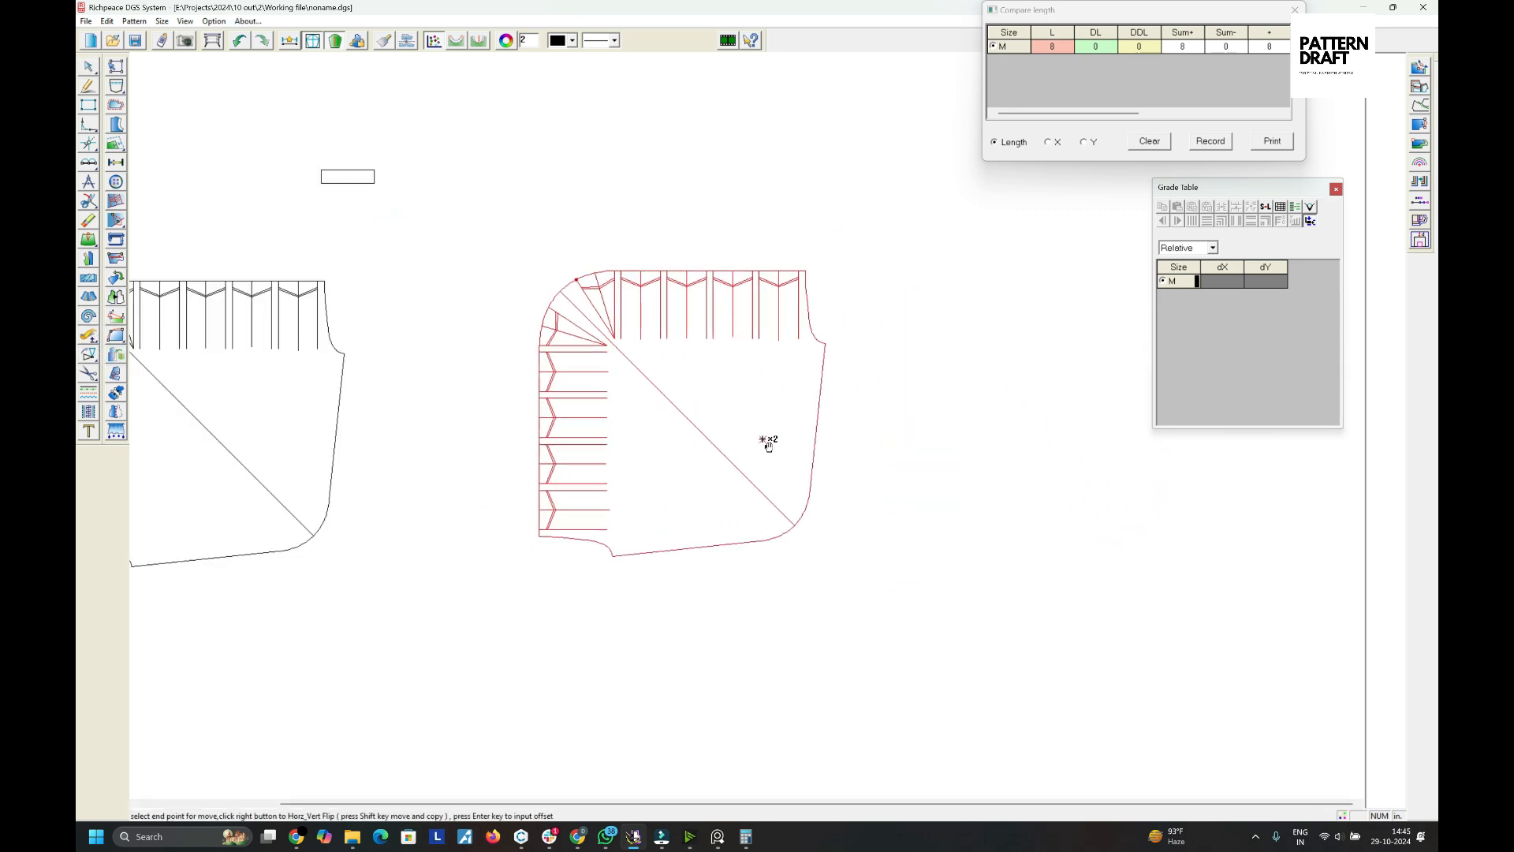
{"action": "left_click", "coordinate": [766, 432]}
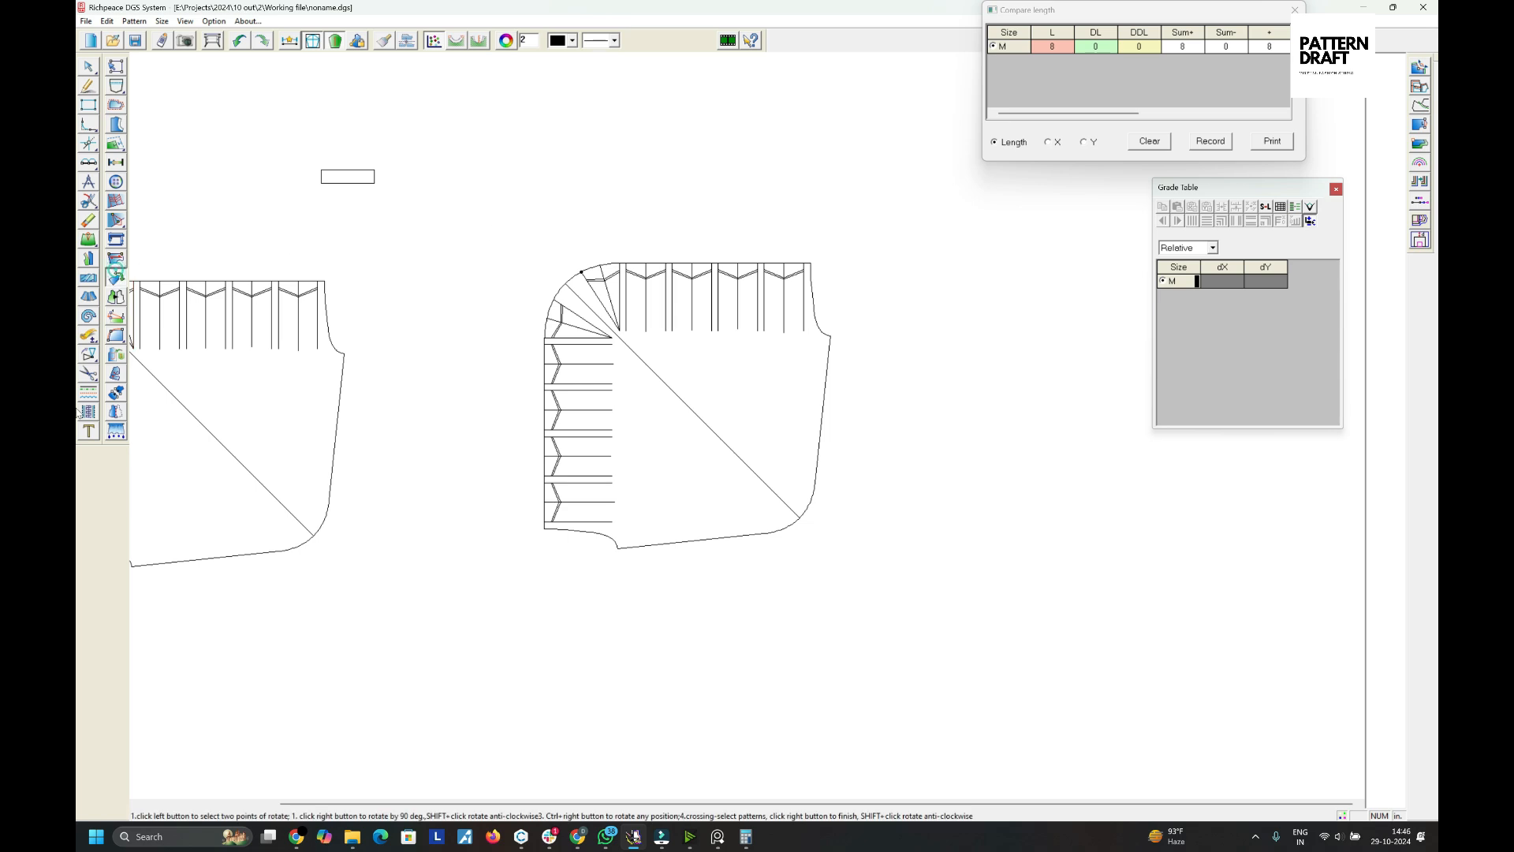
- Rotate the whole pattern so the diagonal line stands vertical, with the corner point at the top
{"action": "left_click", "coordinate": [89, 354]}
{"action": "left_click_drag", "start_coordinate": [487, 175], "coordinate": [858, 604]}
{"action": "right_click", "coordinate": [858, 604]}
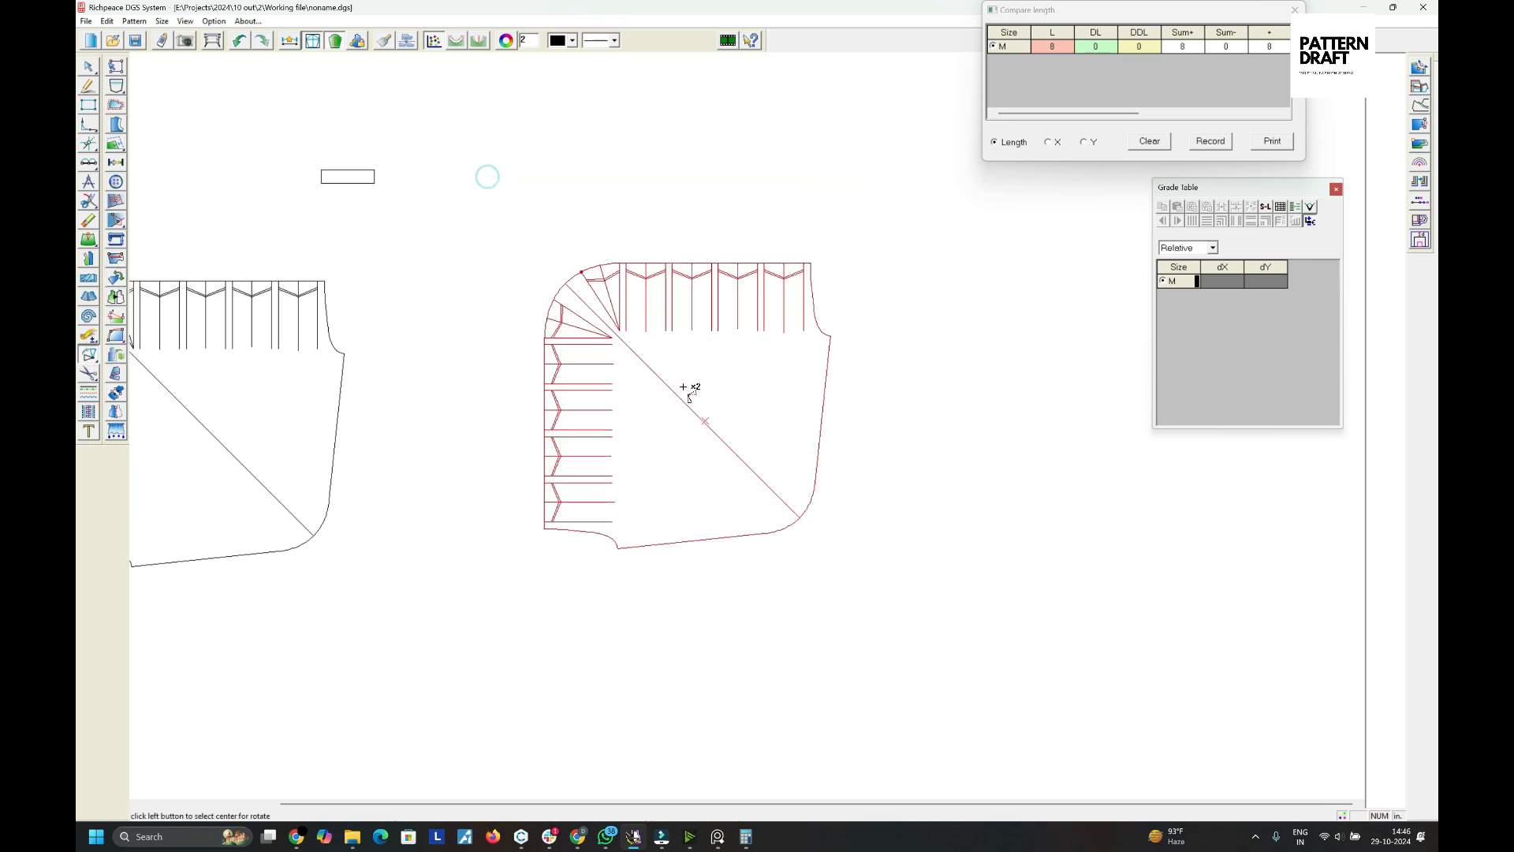
{"action": "left_click", "coordinate": [563, 282]}
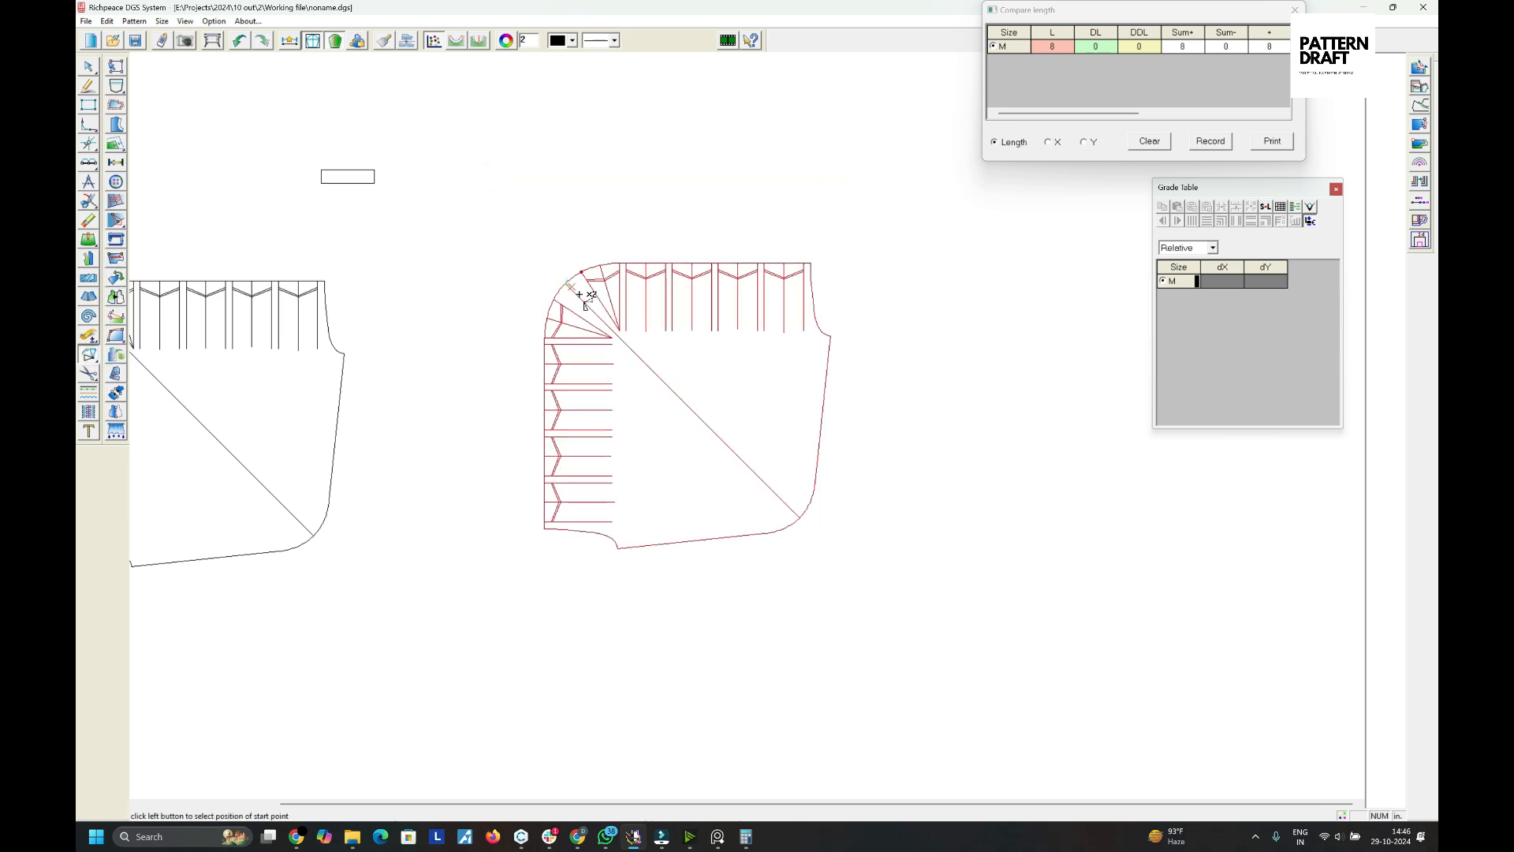
{"action": "left_click", "coordinate": [801, 518]}
{"action": "left_click", "coordinate": [602, 582]}
{"action": "right_click", "coordinate": [801, 286]}
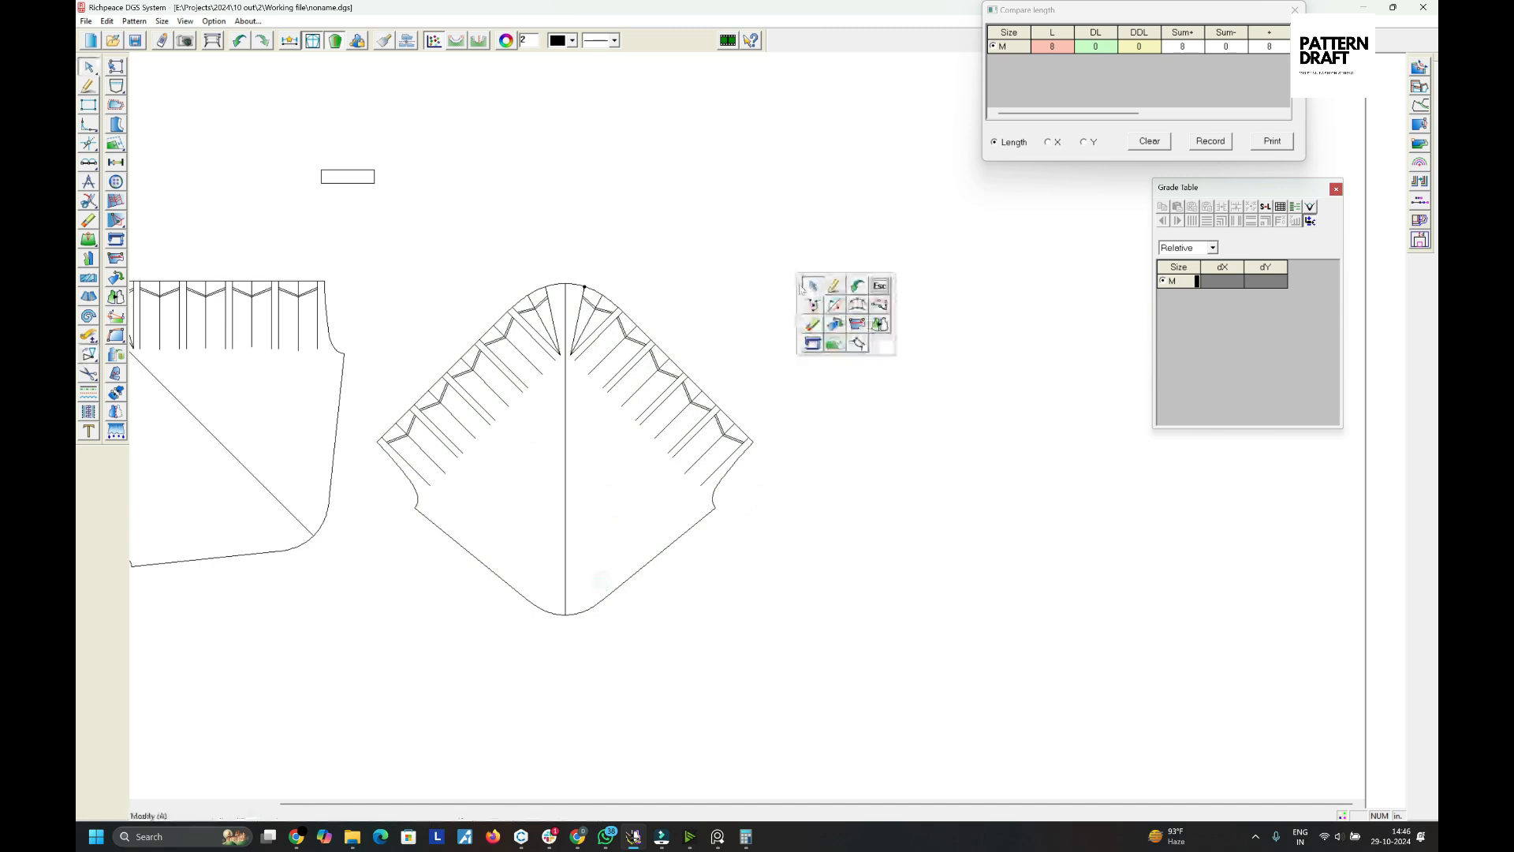
{"action": "left_click", "coordinate": [802, 278]}
{"action": "scroll", "coordinate": [799, 285], "scroll_direction": "down", "scroll_amount": 2}
{"action": "scroll", "coordinate": [687, 315], "scroll_direction": "up", "scroll_amount": 3}
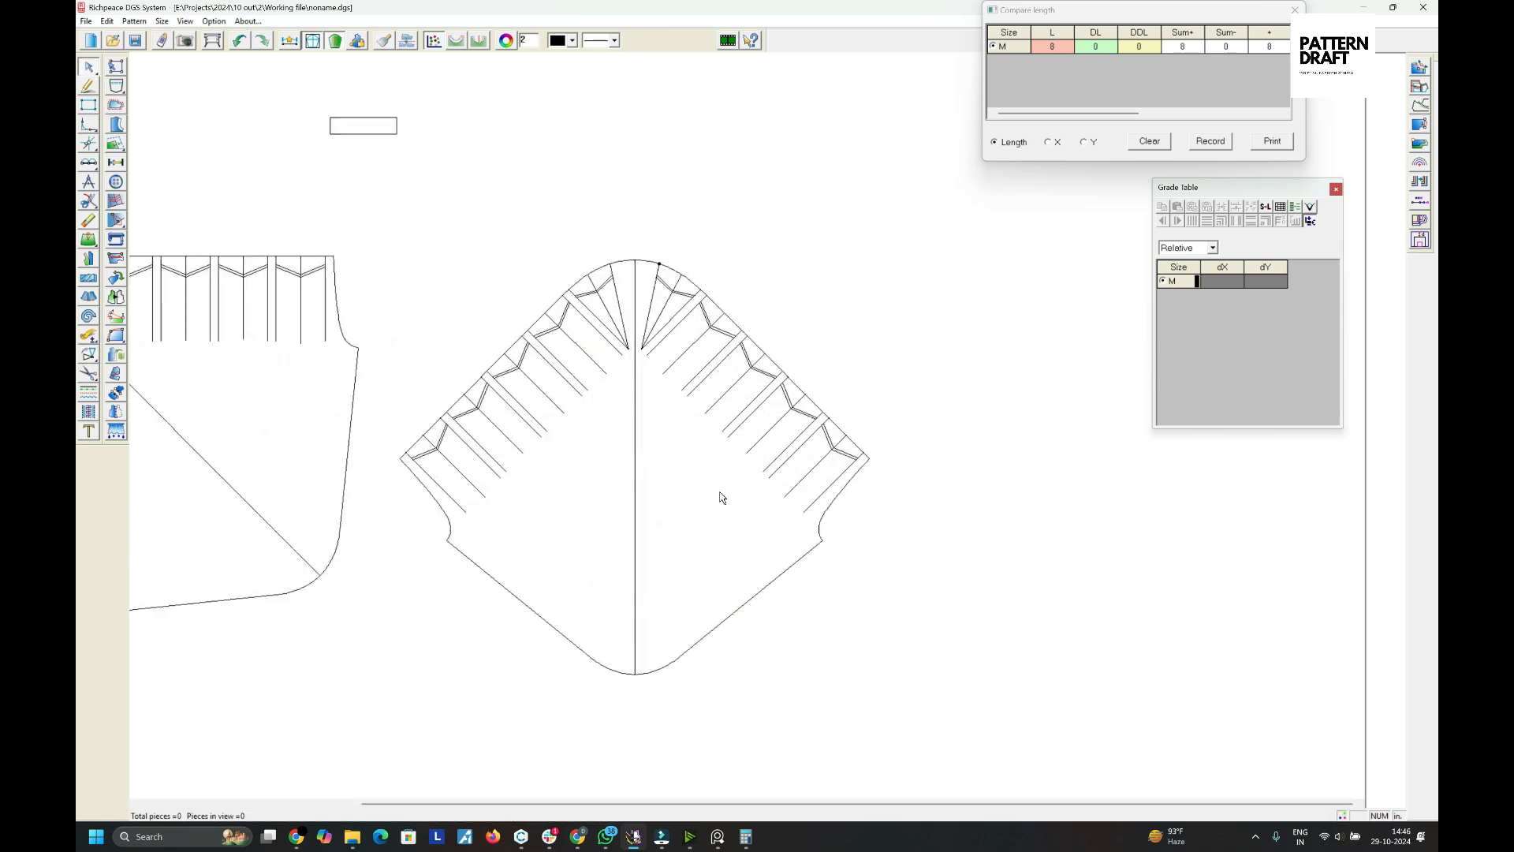